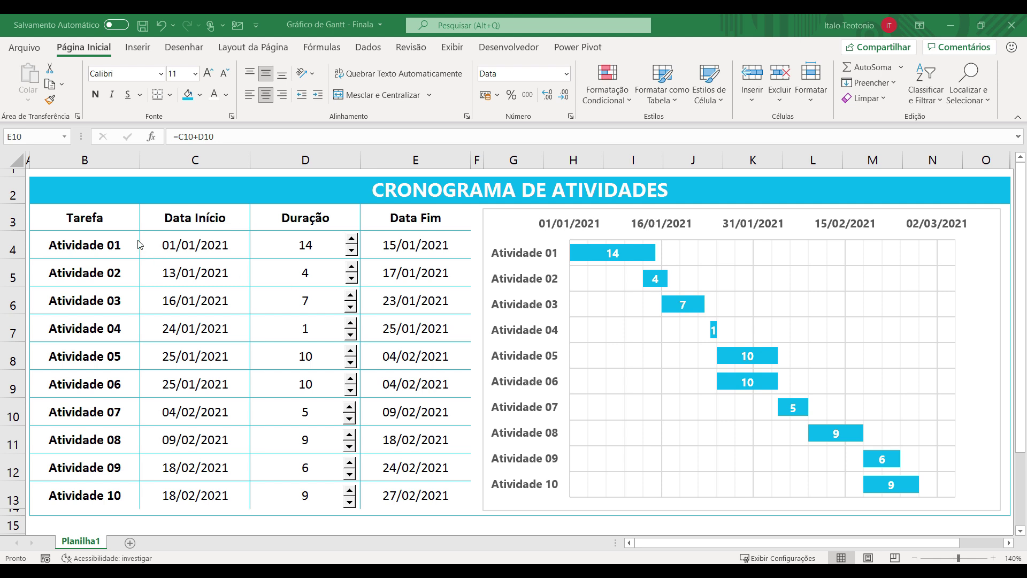
Examine the finished schedule's Tarefa, Data Início, Duração and Data Fim columns, including the end-date formulas
left_click_drag(101, 218, 94, 489)
left_click_drag(176, 240, 187, 497)
left_click_drag(307, 250, 261, 485)
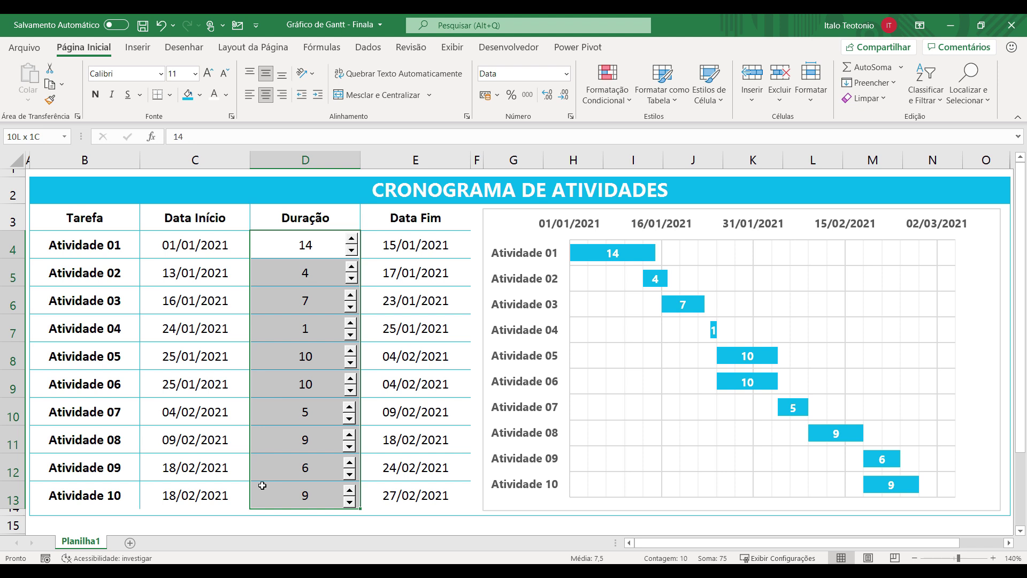
left_click(434, 255)
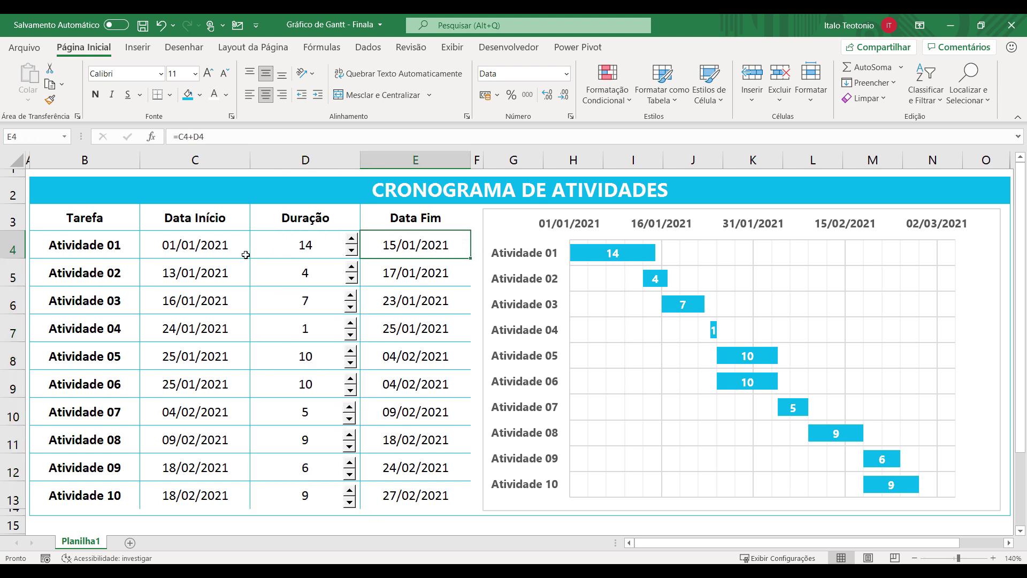
left_click(228, 252)
left_click(330, 244)
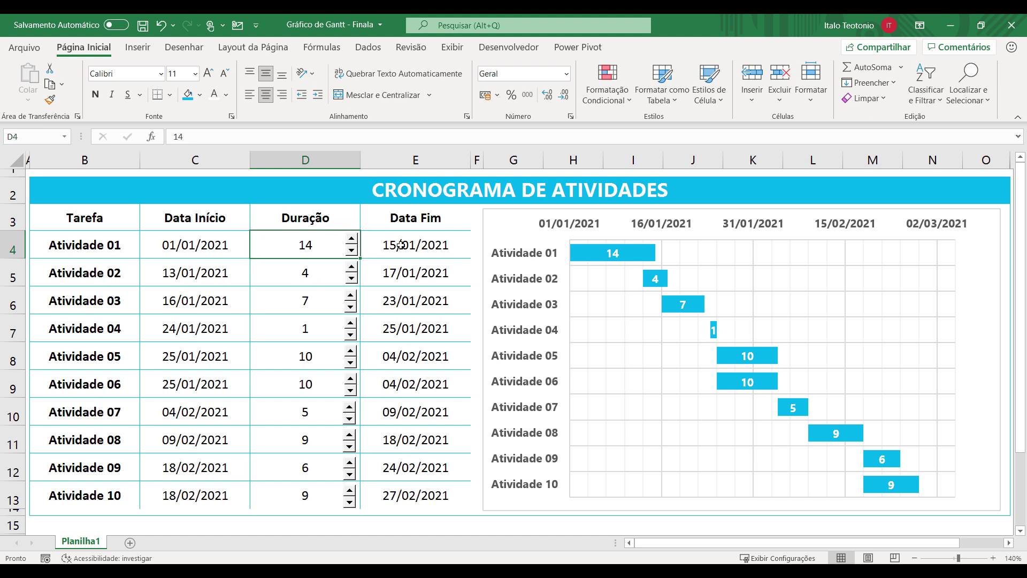
left_click(421, 237)
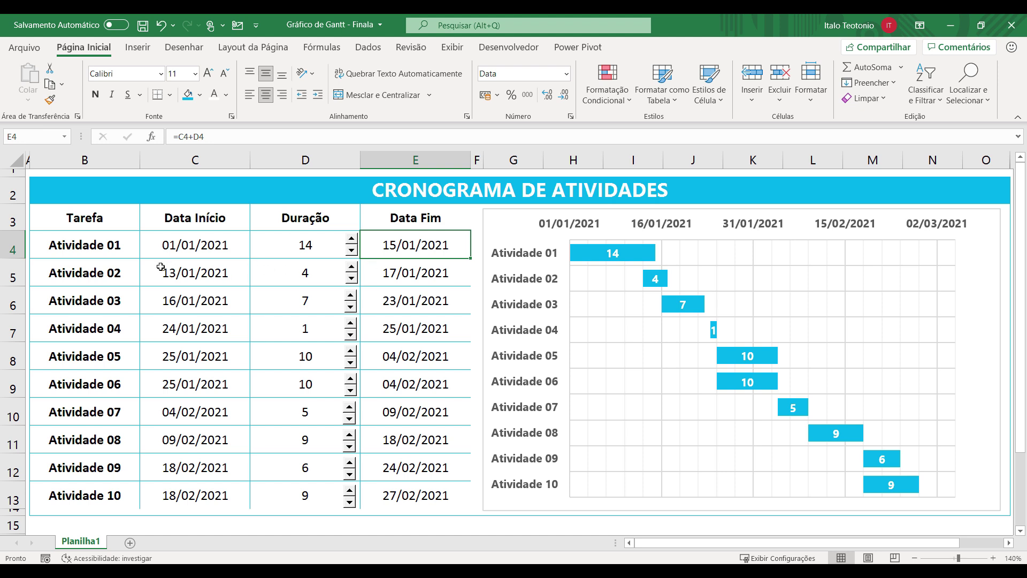
left_click(107, 278)
left_click(177, 272)
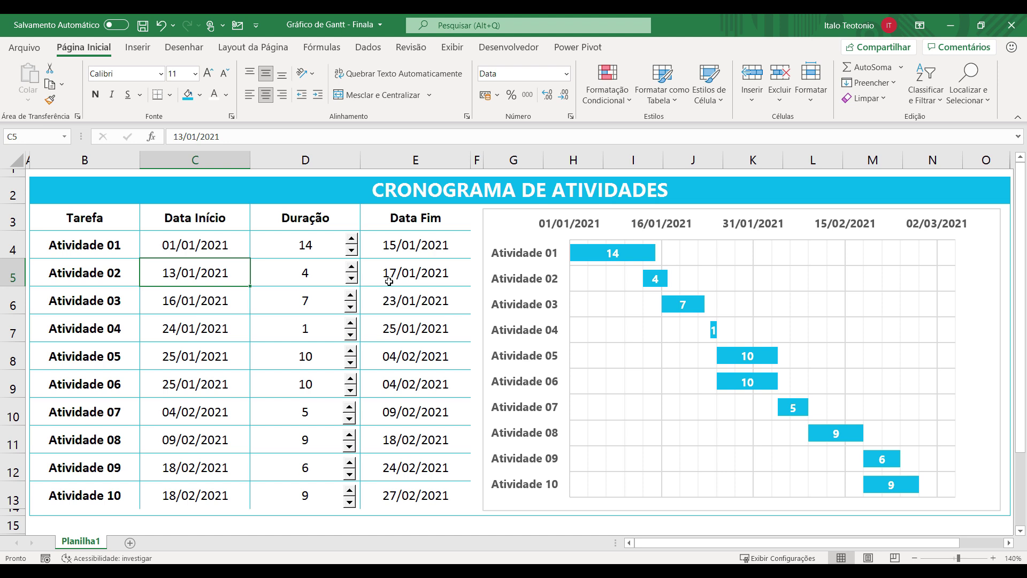
left_click(180, 246)
left_click(188, 263)
left_click(431, 298)
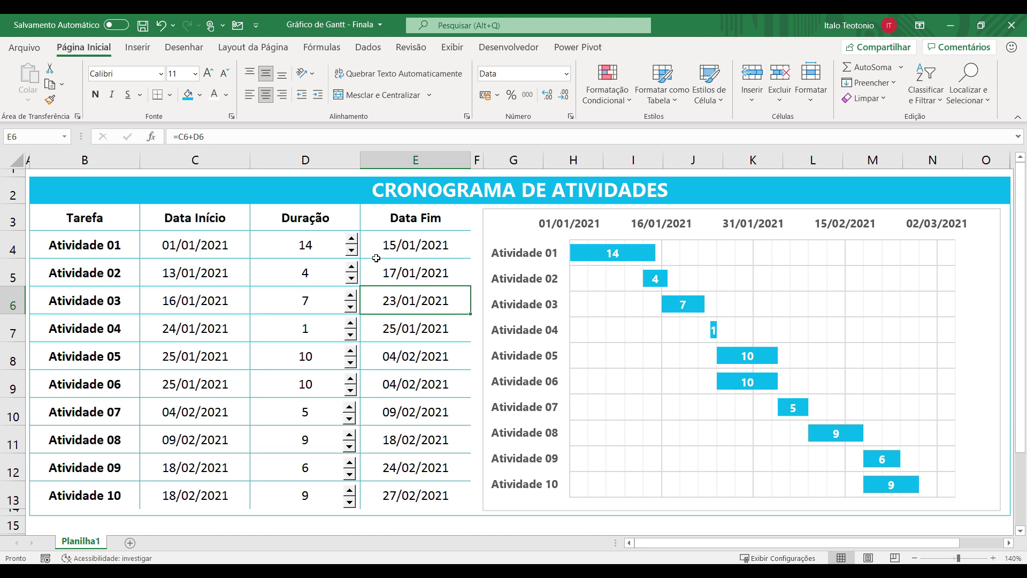
Set the duration of Atividade 01 to 12 with its spin control
left_click_drag(390, 260, 381, 254)
left_click(357, 241)
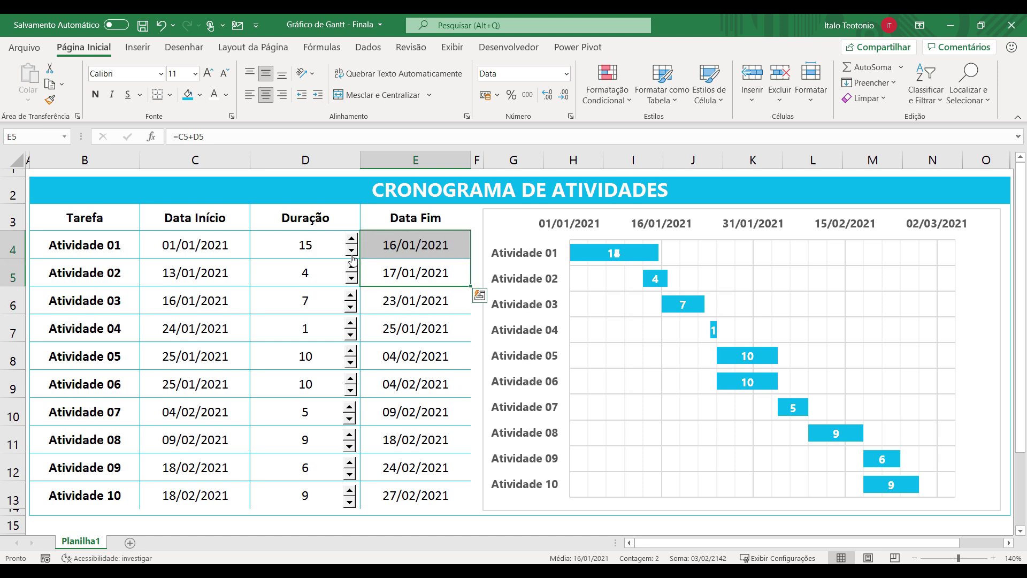
left_click(351, 251)
left_click(351, 252)
left_click(351, 251)
Test the duration spin controls of Atividade 02, Atividade 03 and Atividade 04 by stepping their values
left_click(353, 269)
left_click(353, 269)
left_click(351, 278)
left_click(351, 278)
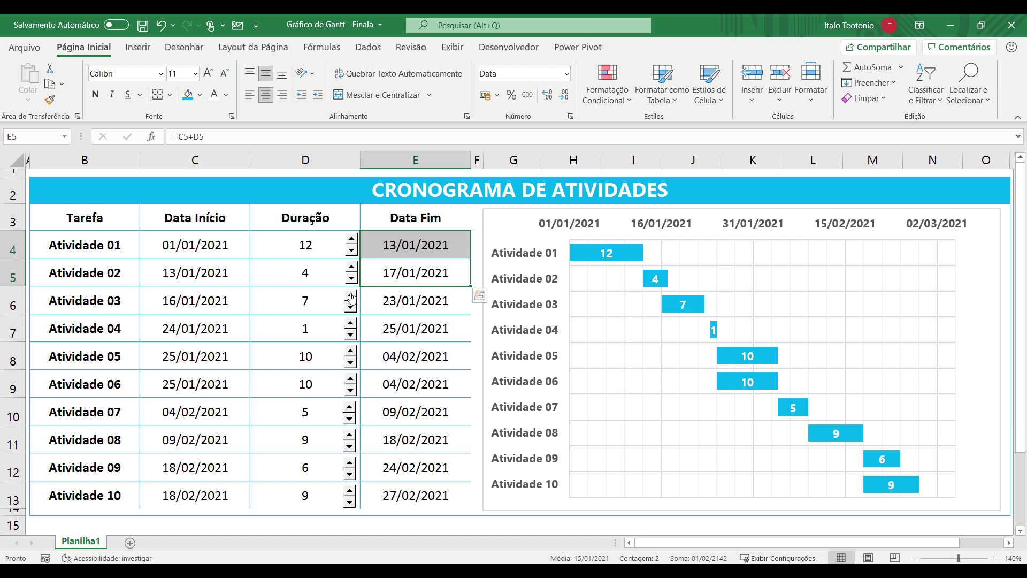
left_click(351, 295)
left_click(351, 295)
left_click(351, 307)
left_click(351, 306)
left_click(351, 307)
left_click(351, 323)
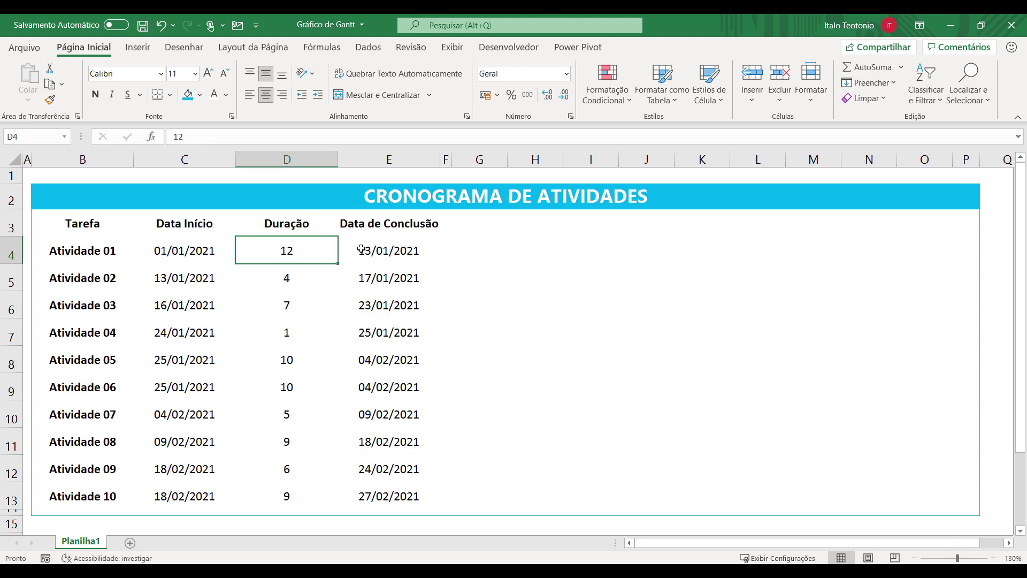
Examine the Atividade 01 row's task, start date, duration and completion formula, plus the empty chart area G4:O13
left_click(112, 251)
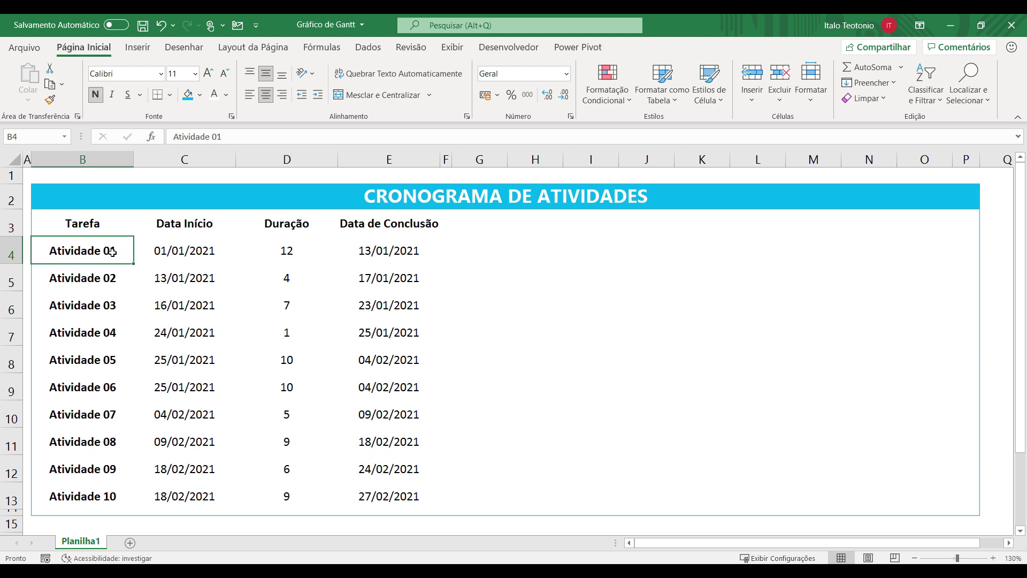
left_click(180, 249)
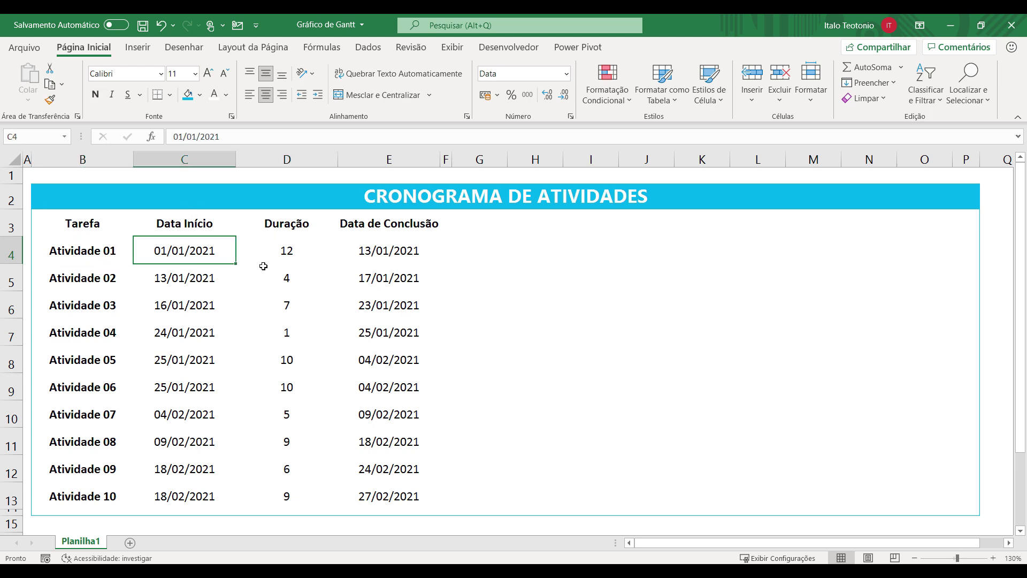
left_click(281, 247)
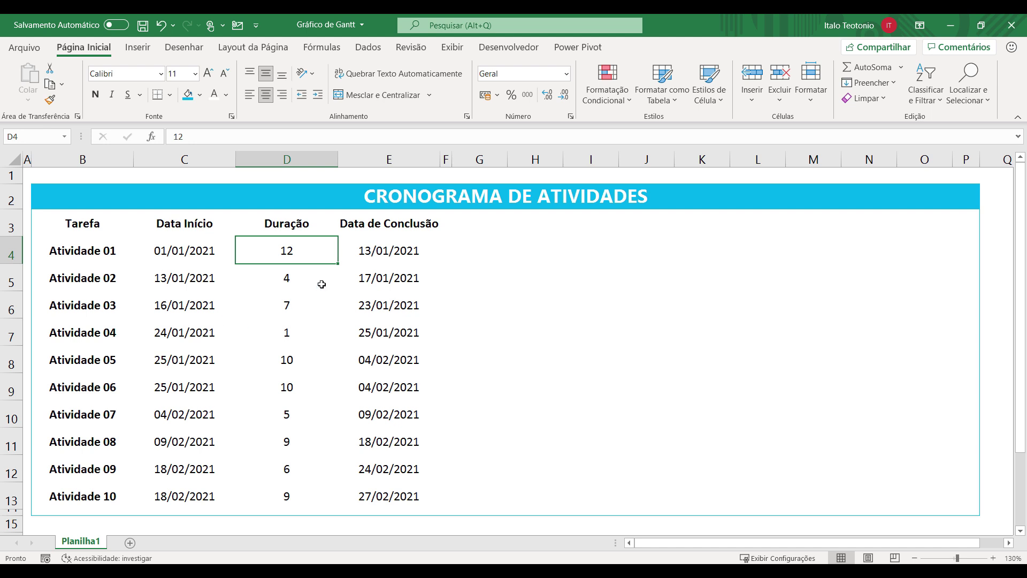
left_click(384, 258)
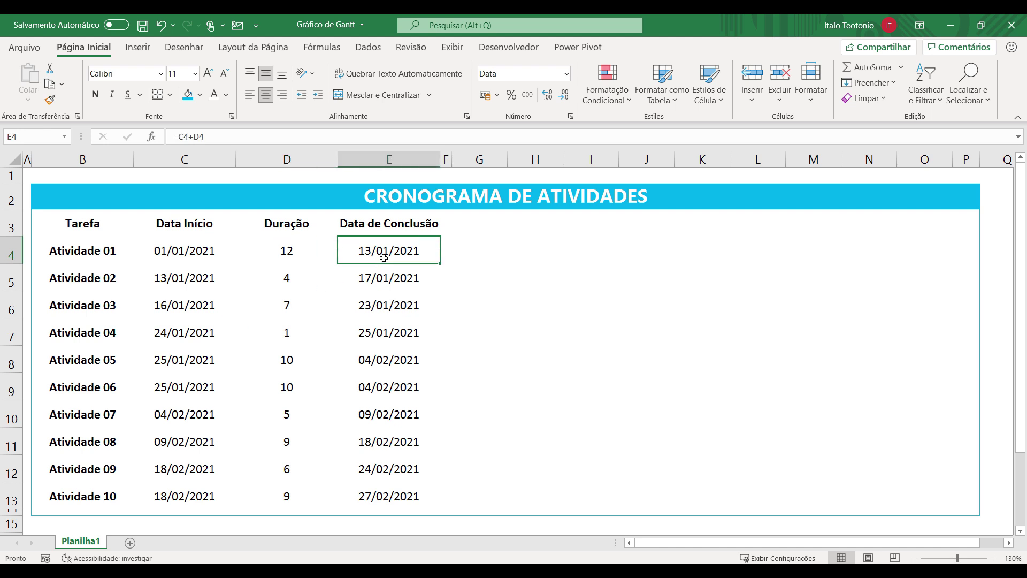
left_click(289, 249)
left_click(198, 260)
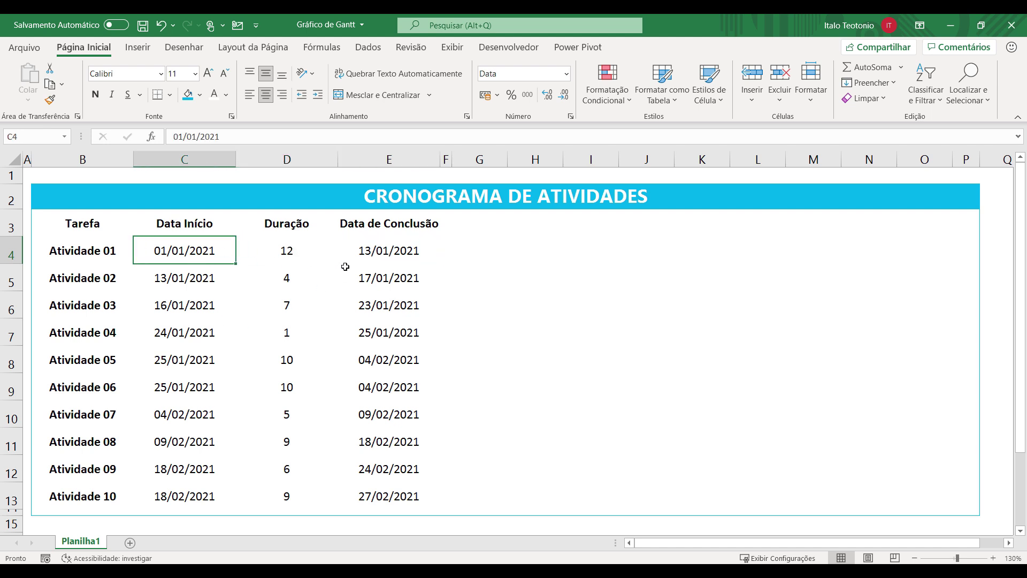
left_click(373, 244)
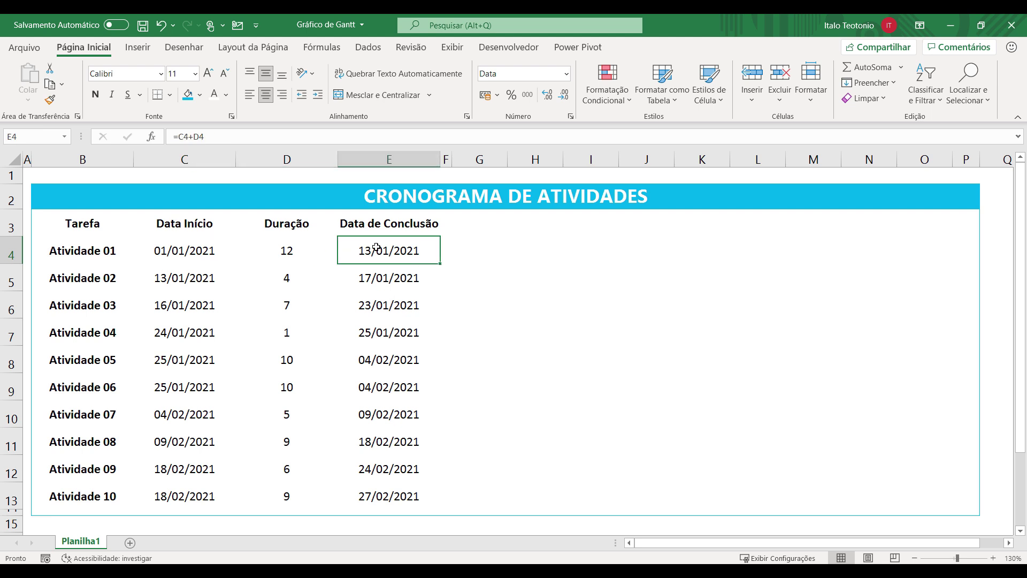
mouse_move(479, 250)
left_mouse_down()
mouse_move(553, 273)
mouse_move(933, 492)
left_mouse_up()
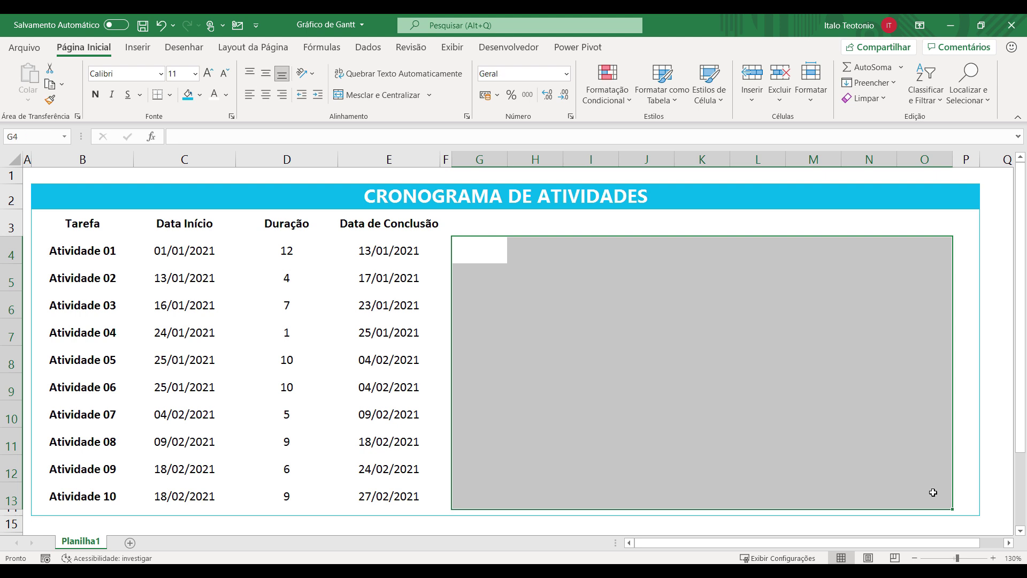
left_click(665, 376)
Insert a 2D stacked bar chart from B3:C13 and size it to fill the empty area beside the table
left_click_drag(96, 223, 193, 486)
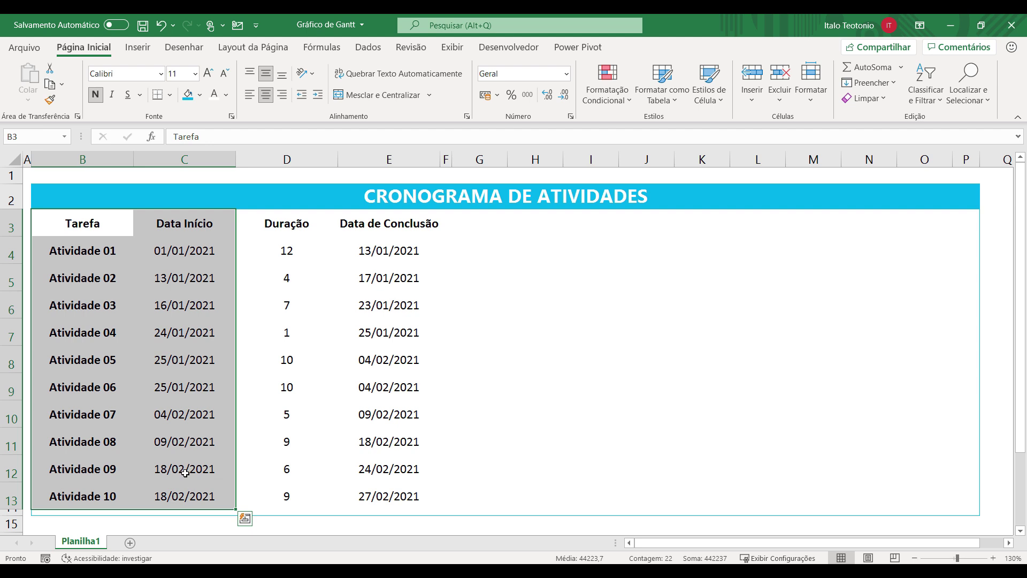
left_click(137, 49)
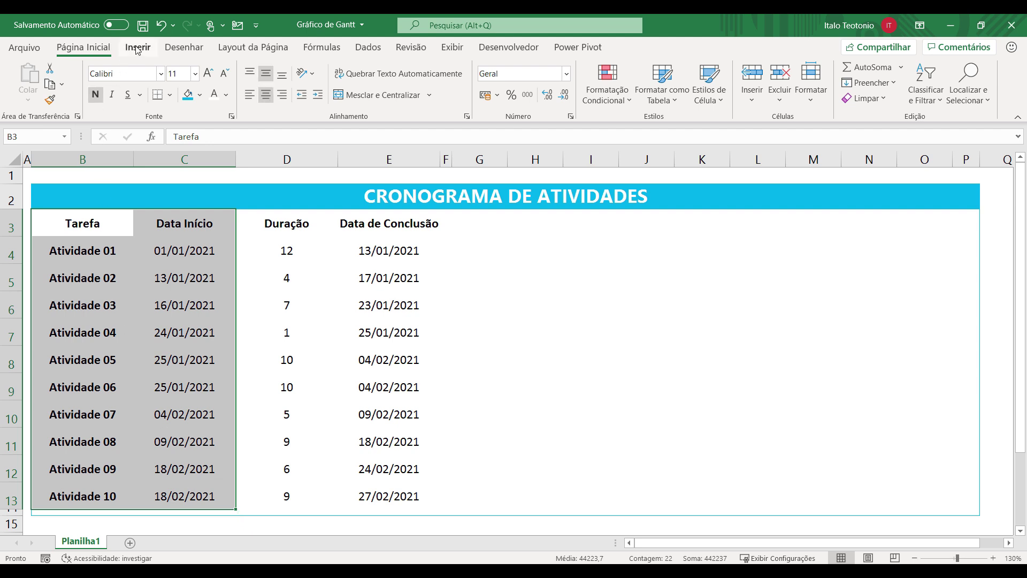
left_click(403, 69)
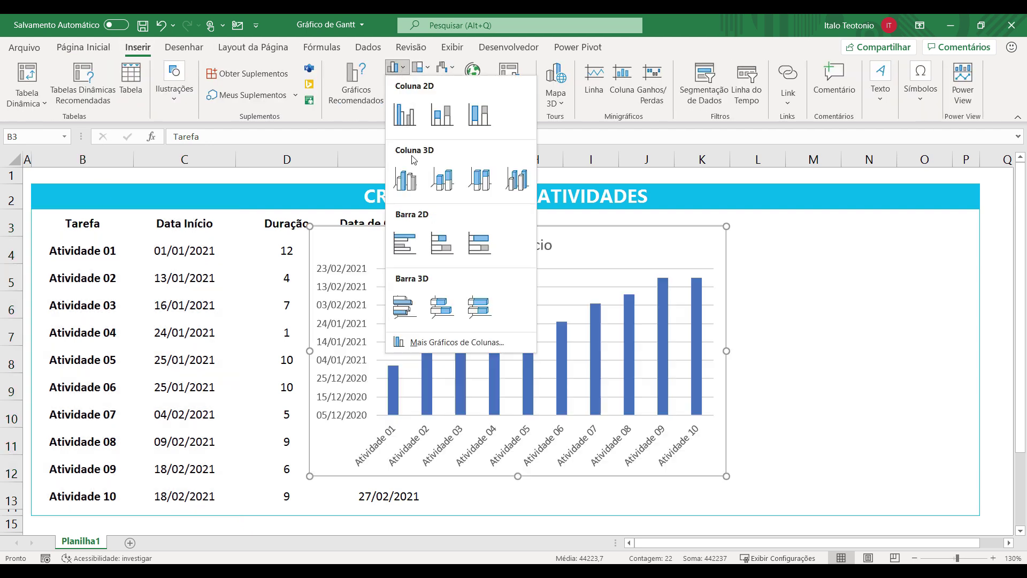
left_click(451, 249)
left_click_drag(459, 239, 602, 221)
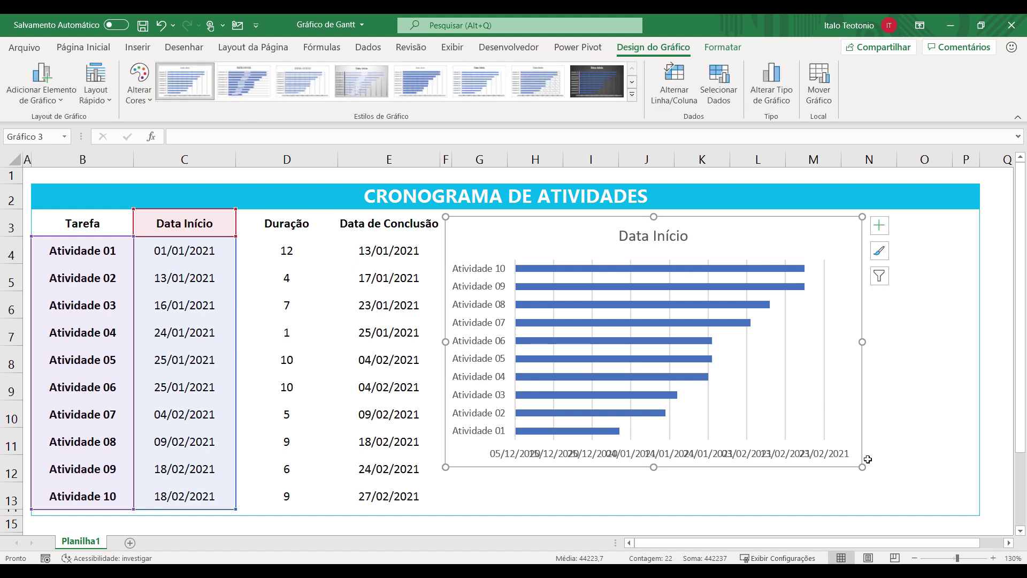
left_click_drag(860, 466, 970, 510)
Add the Duração data in D3:D13 to the bar chart as a second series by copying and pasting it
left_click(283, 220)
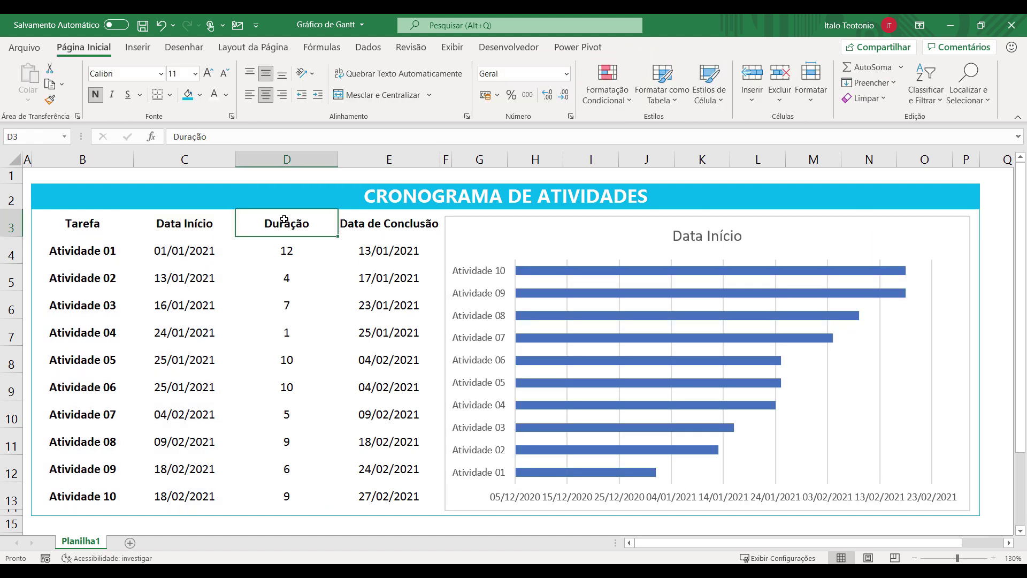
left_click_drag(284, 220, 287, 491)
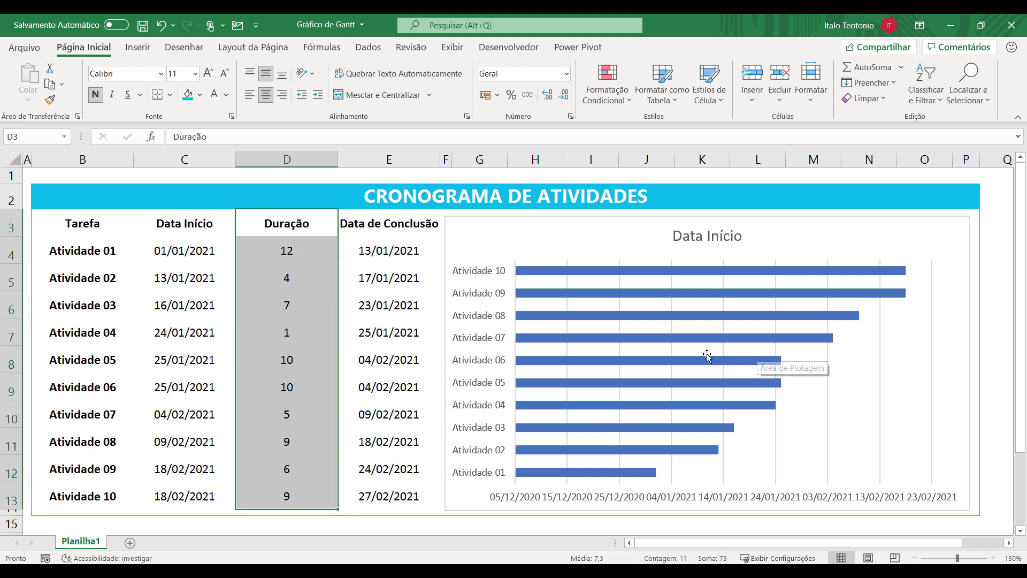
key("ctrl+c")
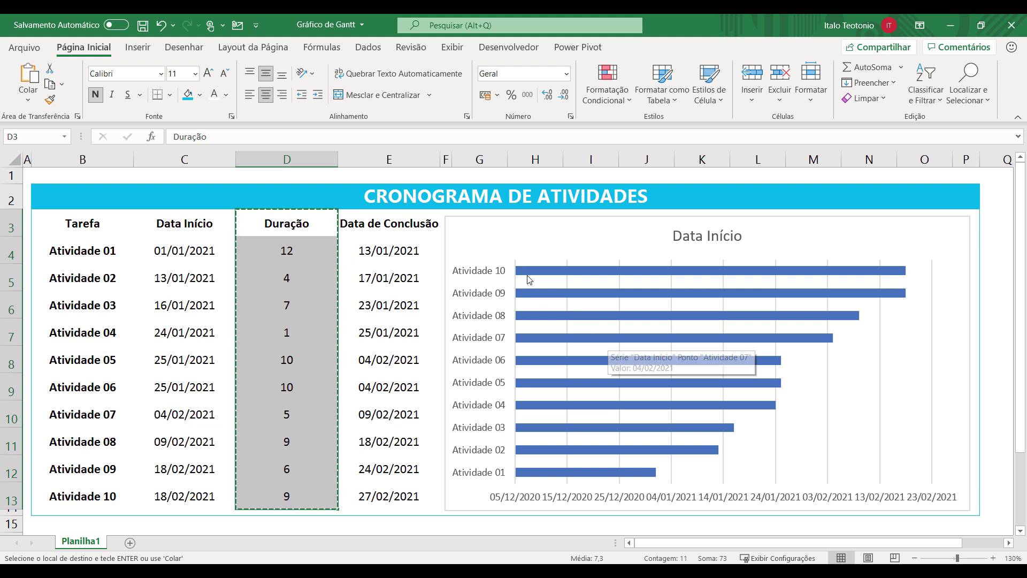
left_click(518, 244)
key("ctrl+v")
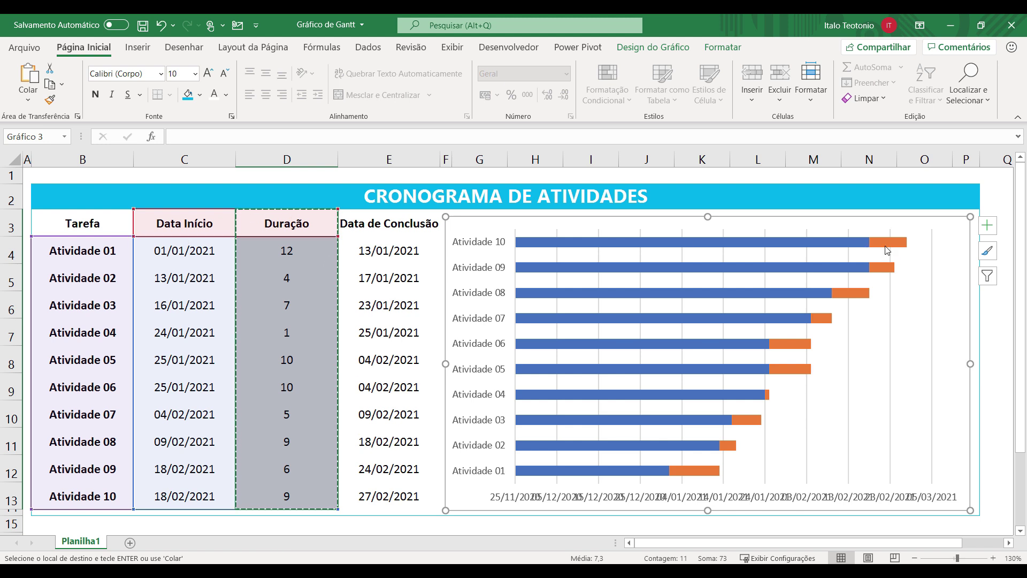
Show the chart's activity axis categories in reverse order and close the axis formatting options
mouse_move(887, 250)
mouse_move(697, 477)
left_click(483, 241)
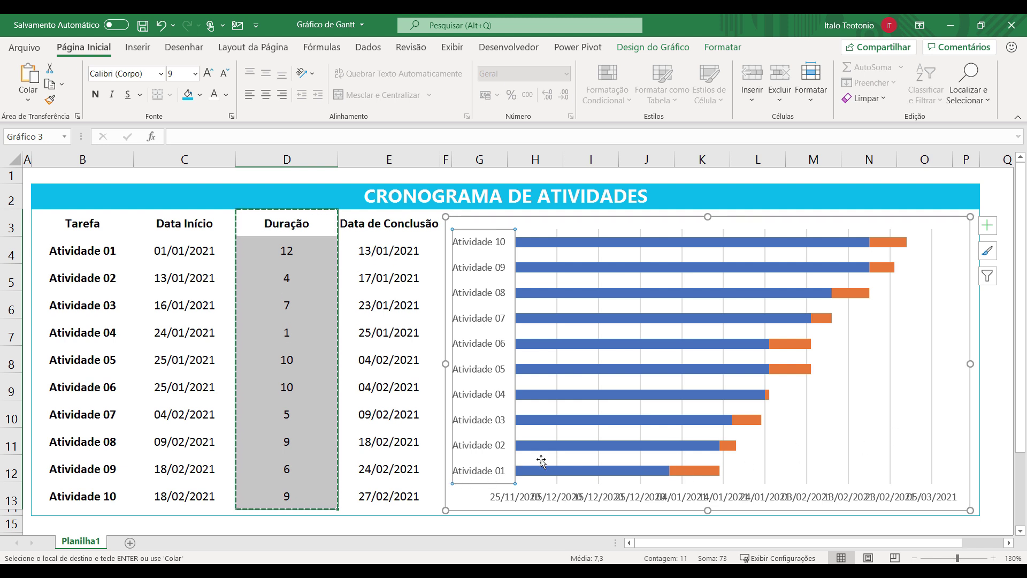
right_click(495, 243)
left_click(558, 429)
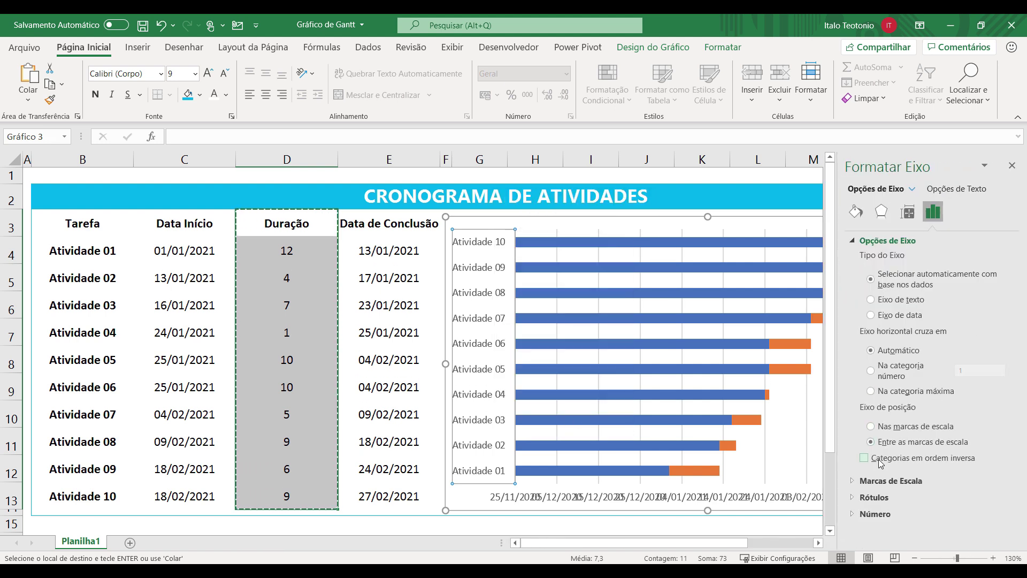
left_click(864, 458)
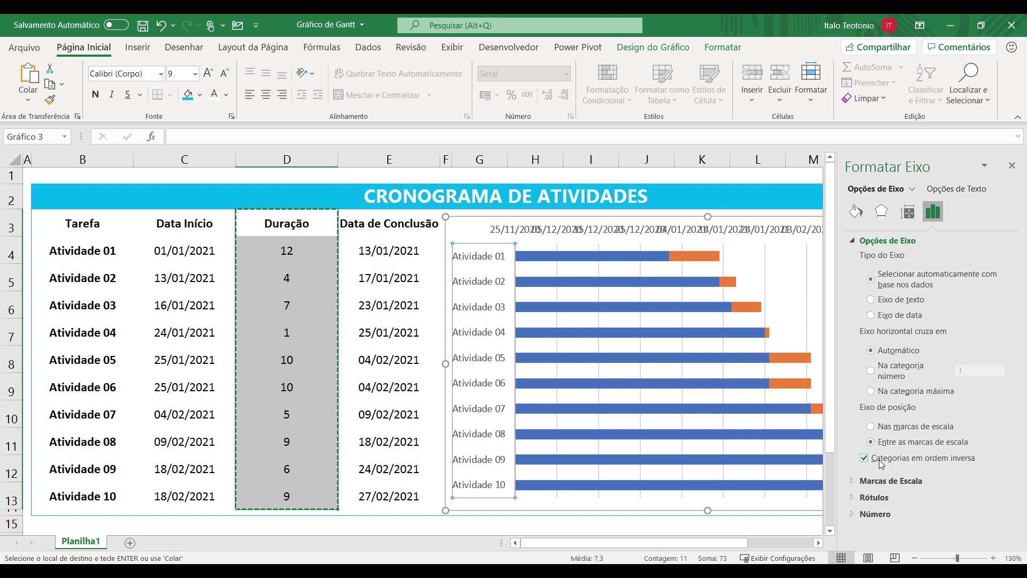
left_click(1012, 165)
left_click(542, 522)
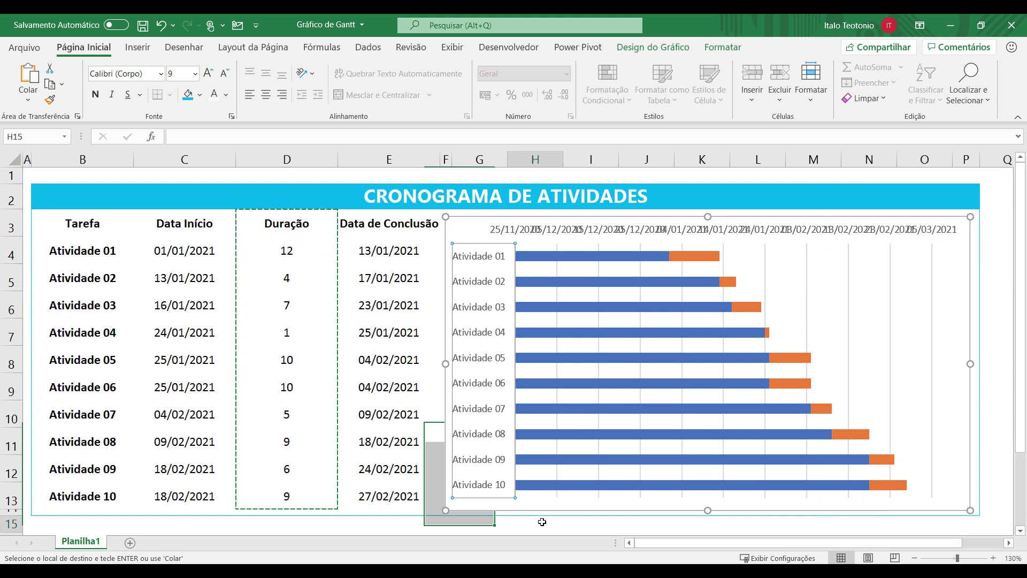
Examine the minimum and maximum bounds in the chart's date axis formatting options
left_click(538, 230)
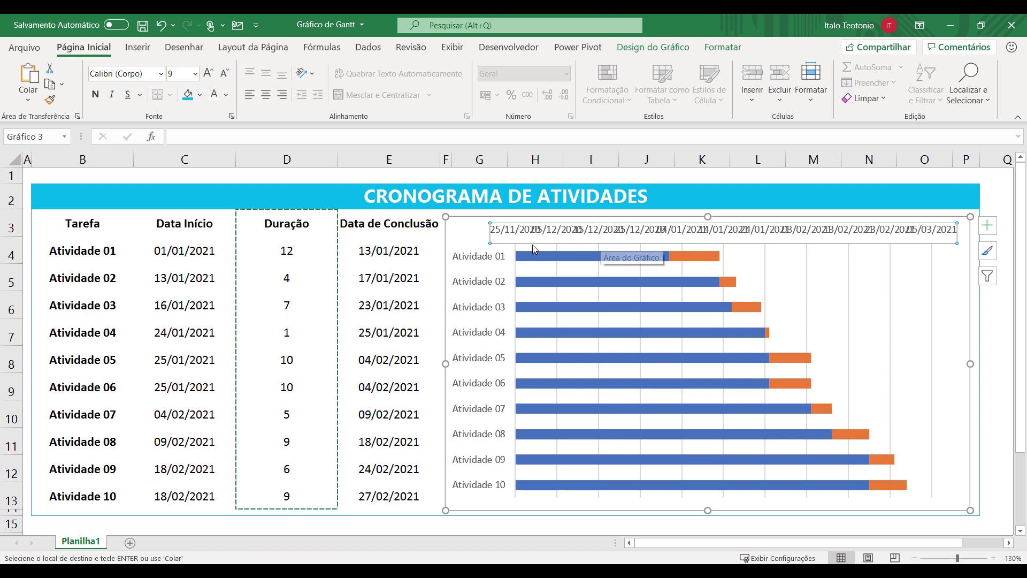
right_click(679, 233)
left_click(729, 399)
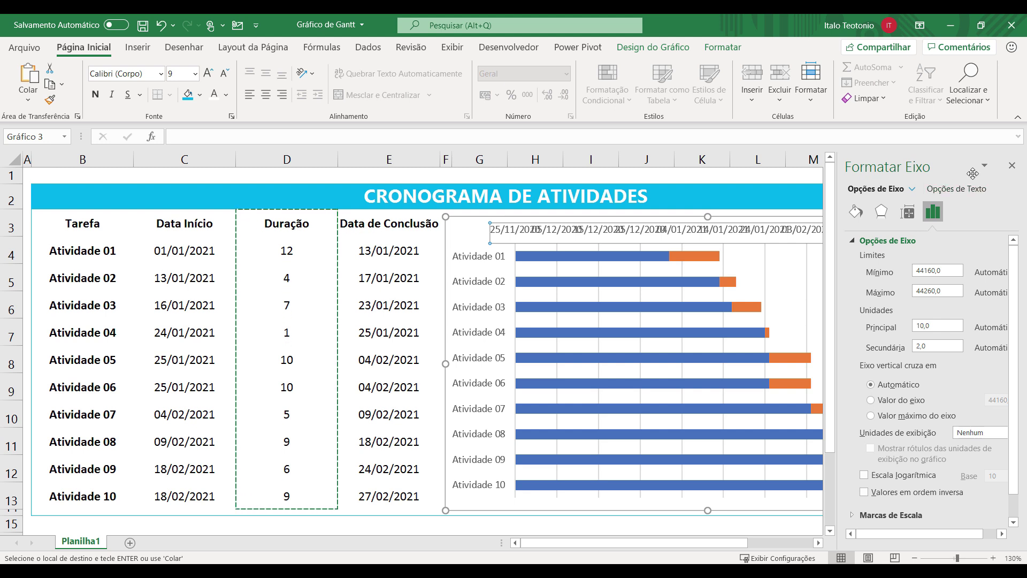
left_click(1013, 167)
Enter the date 01/01/2021 in cell C17 below the table
scroll(207, 471, "down", 1)
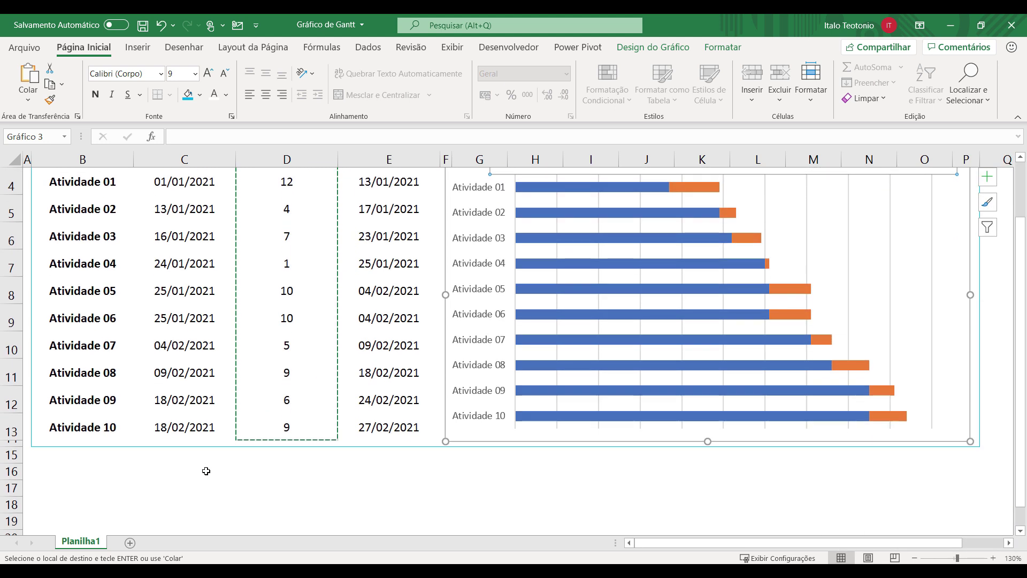
left_click(191, 484)
scroll(200, 319, "up", 1)
scroll(199, 332, "down", 2)
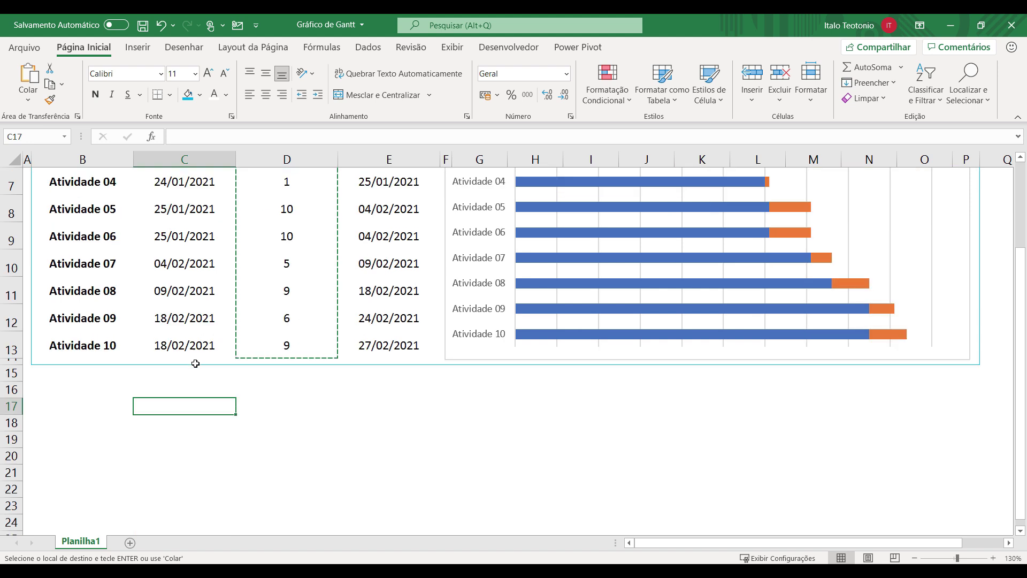
type("01/01/2021")
key("Return")
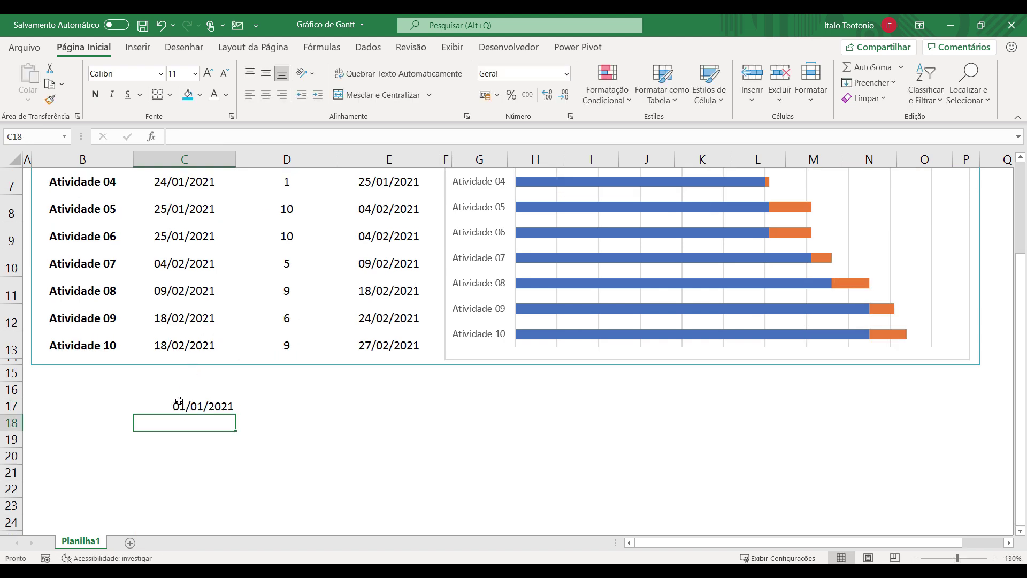
Display the date in cell C17 as a serial number using the Geral number format
left_click(179, 401)
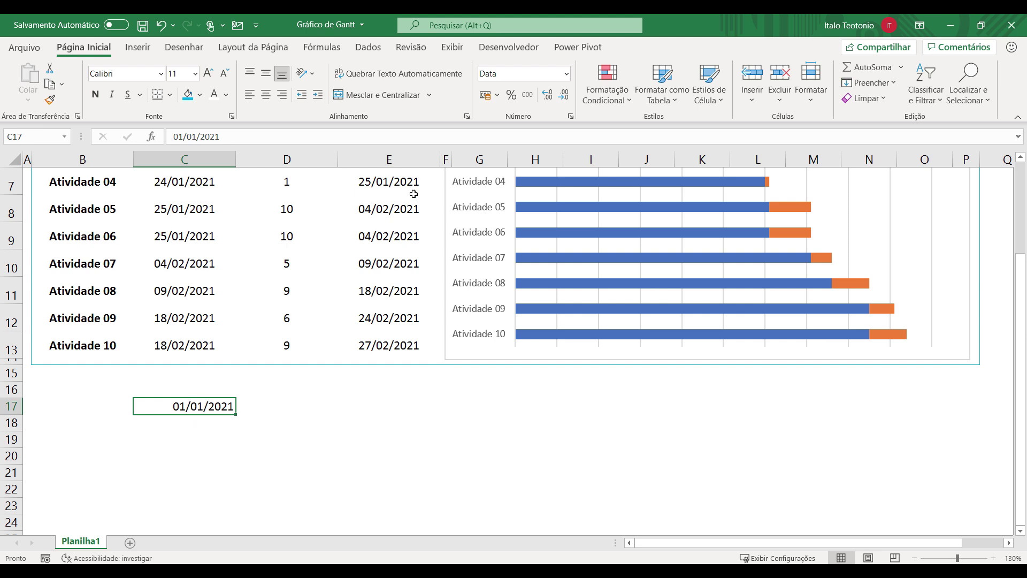
left_click(567, 75)
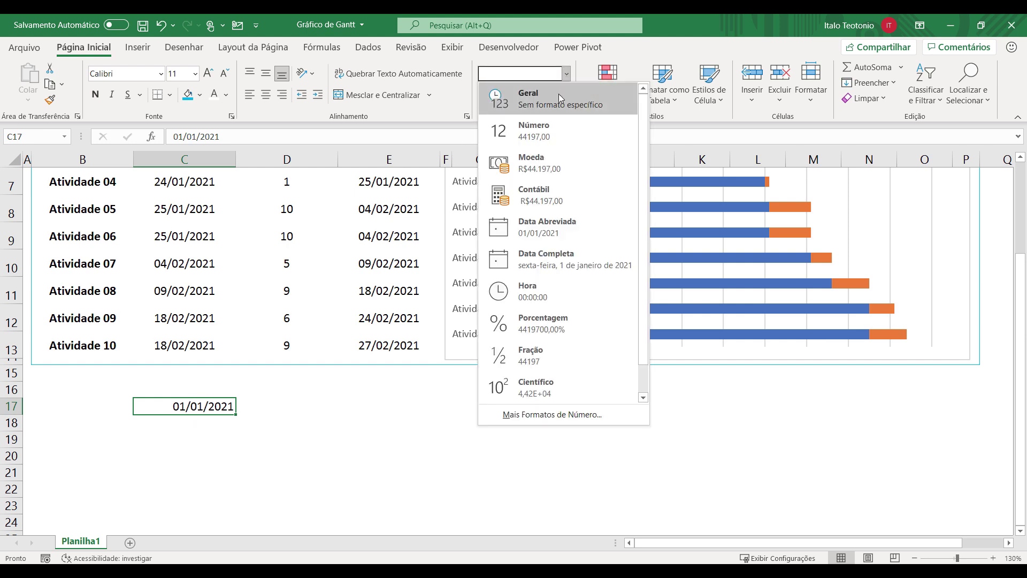
left_click(540, 98)
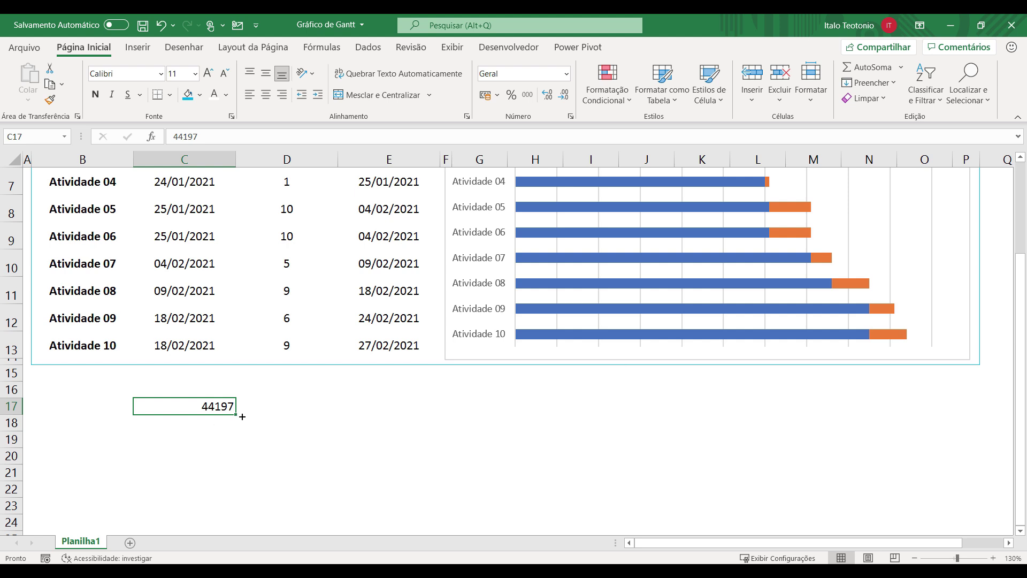
Enter the date 02/01/2021 in cell C18 and display it in the Geral number format
left_click(214, 427)
scroll(214, 428, "up", 1)
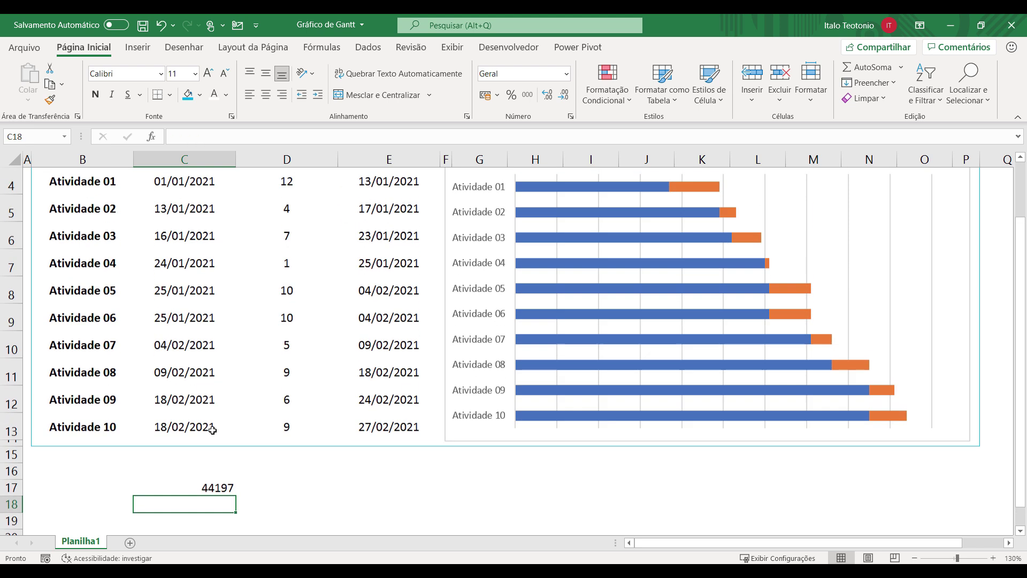
type("02/01")
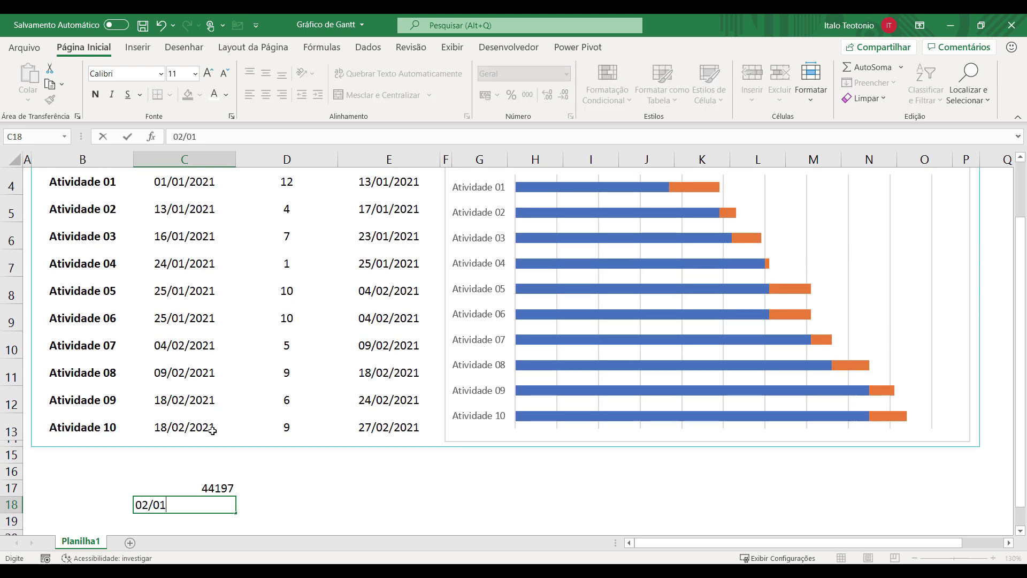
type("/2021")
key("Return")
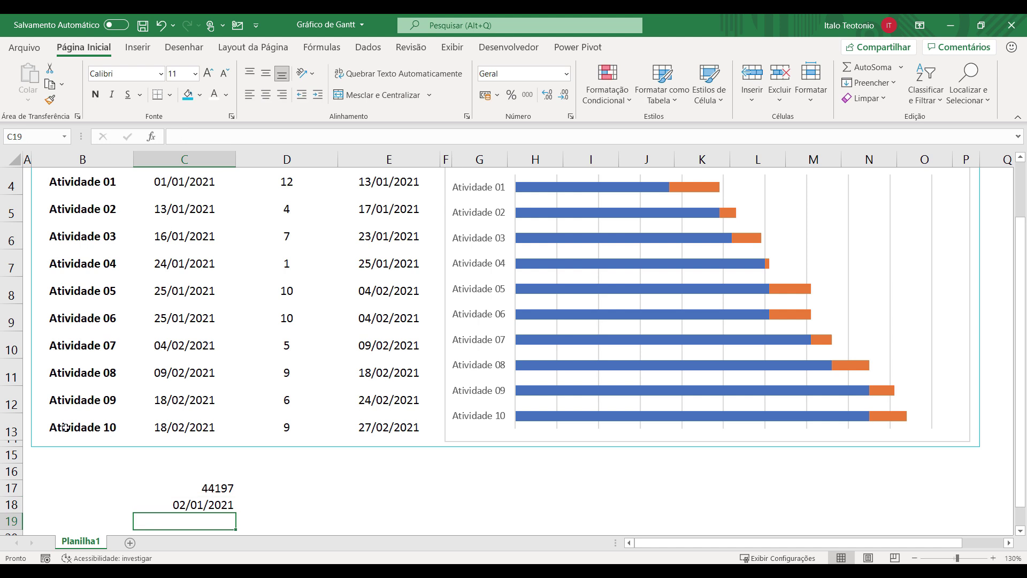
left_click(173, 501)
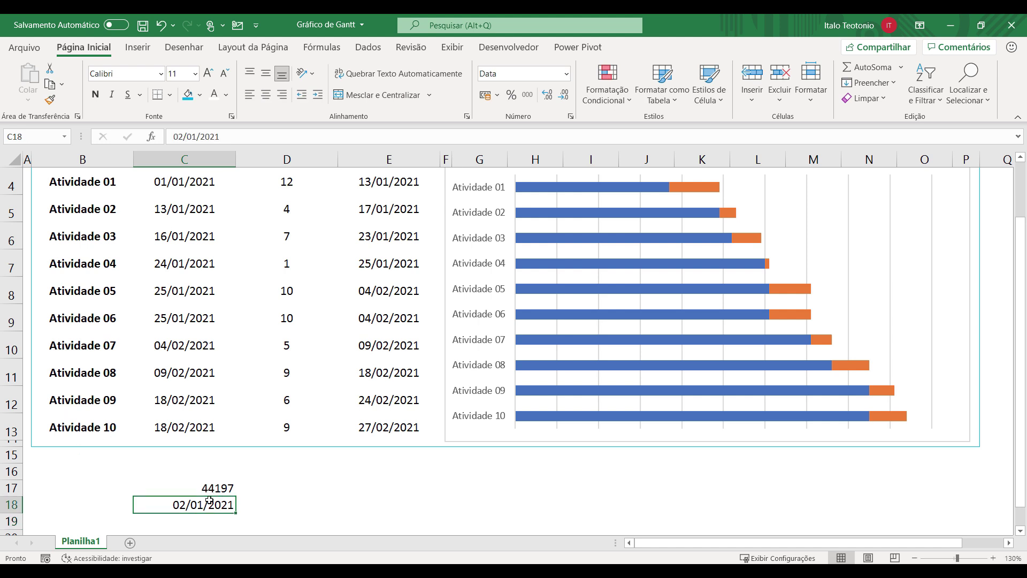
left_click(566, 74)
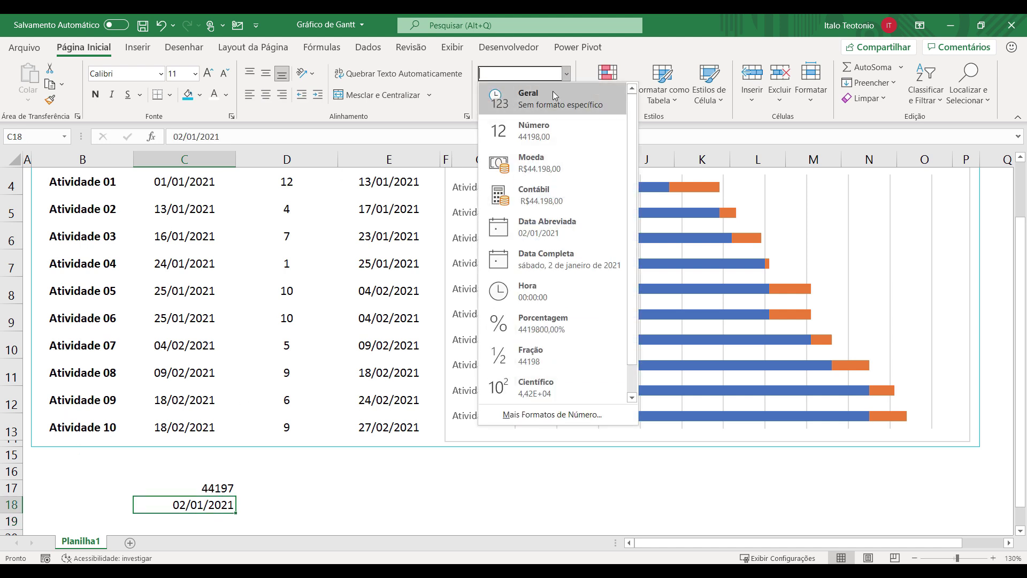
left_click(557, 96)
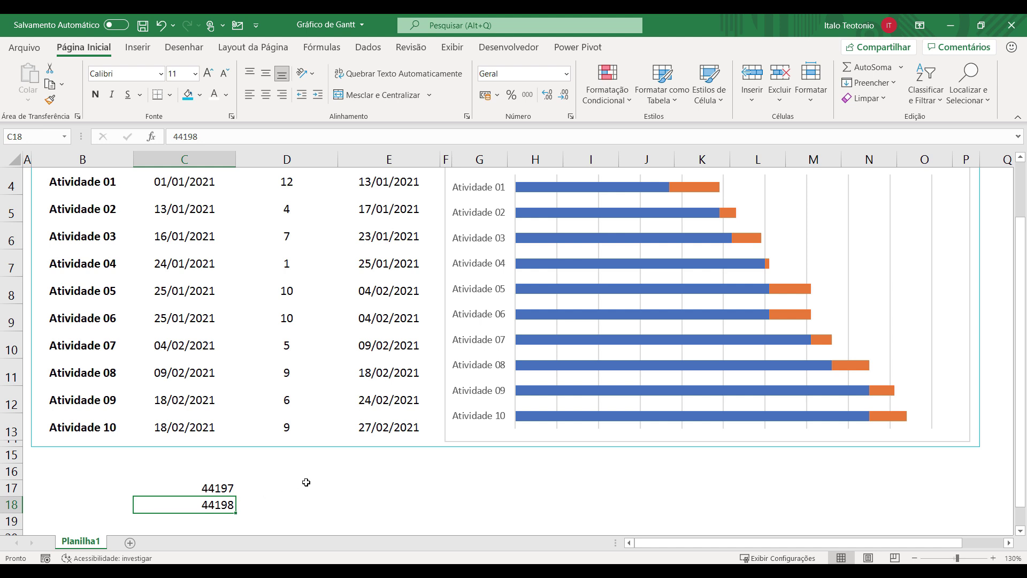
Clear the contents of cell C18
scroll(306, 482, "up", 1)
scroll(309, 473, "down", 1)
key("Delete")
scroll(241, 462, "up", 3)
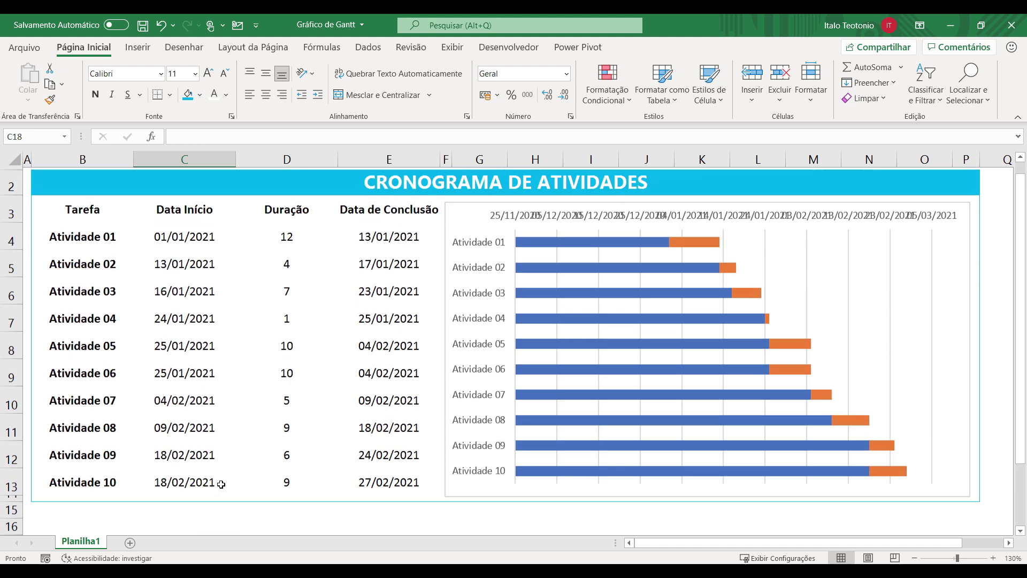
Check the schedule's first start date and last conclusion date, and enter 27/02/2021 in cell C18
left_click(193, 251)
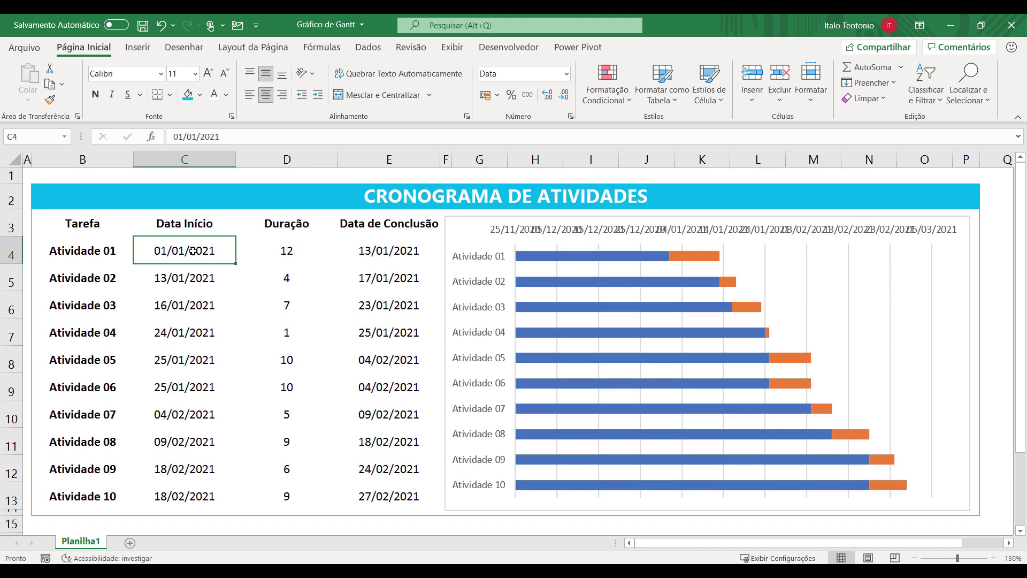
scroll(177, 412, "down", 1)
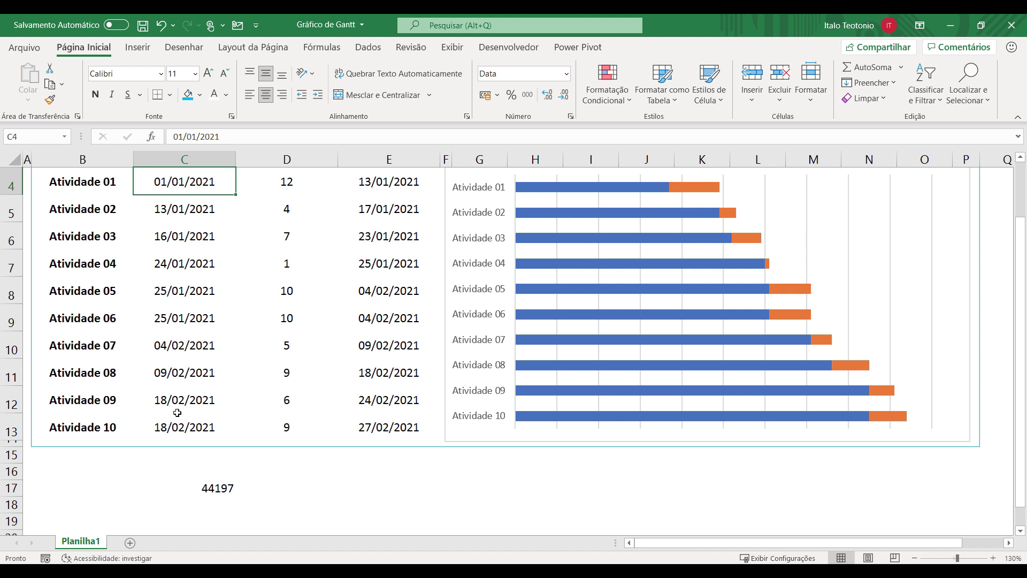
left_click(396, 431)
scroll(429, 428, "up", 1)
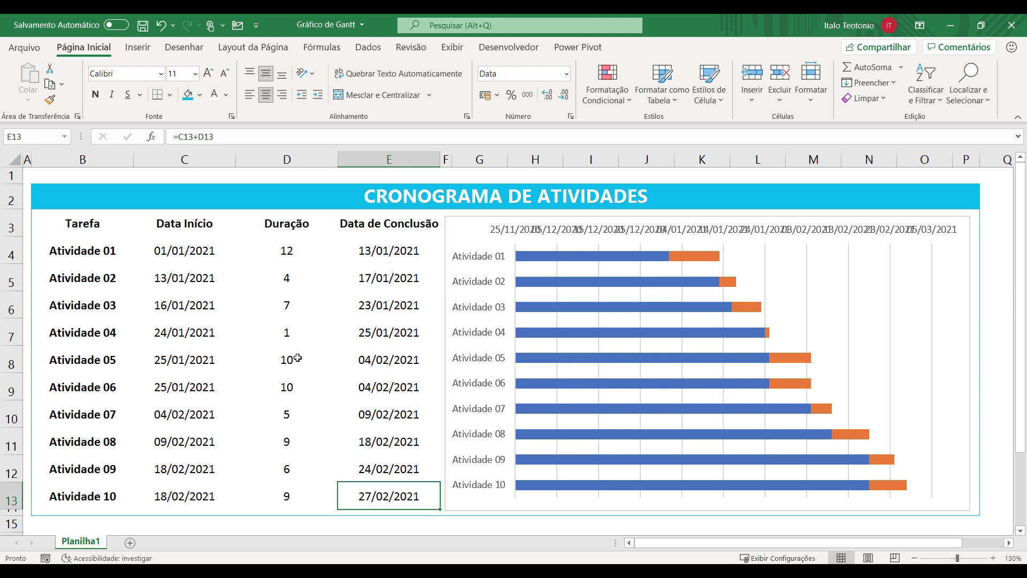
scroll(252, 380, "down", 2)
left_click(219, 420)
type("27/02/20")
key("Return")
Change the number format of the date in cell C18 to Geral
left_click(220, 422)
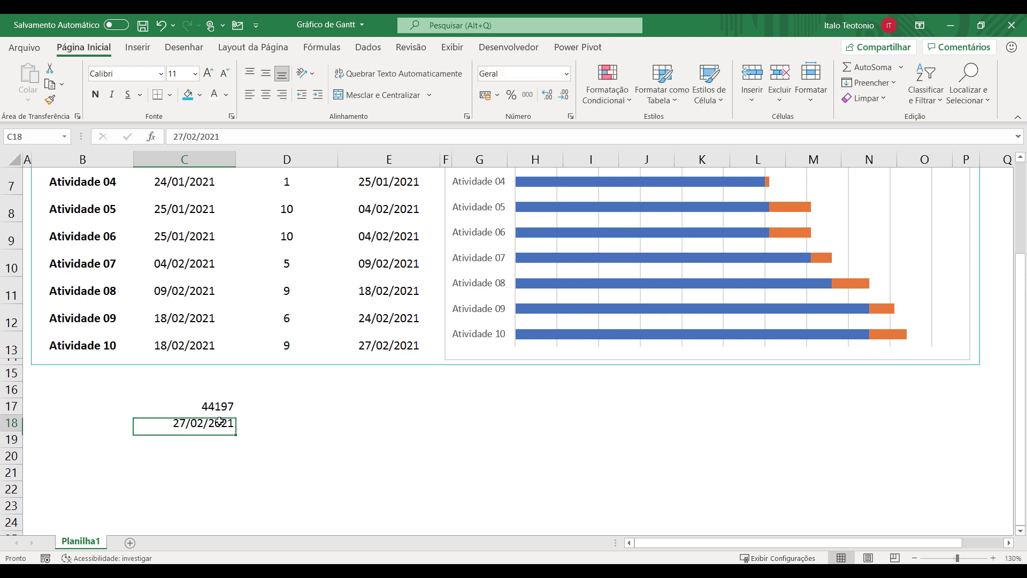
left_click(566, 73)
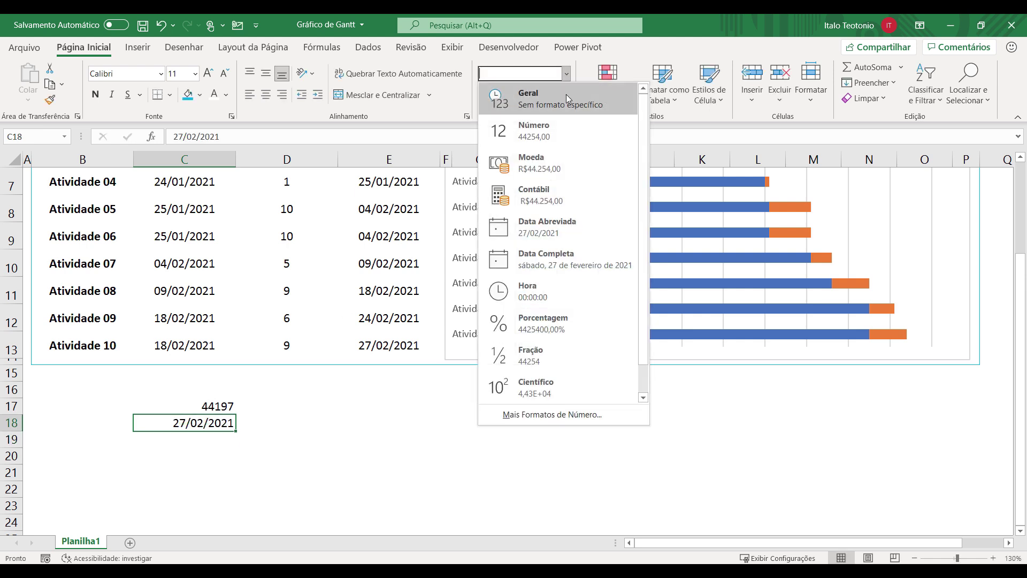
left_click(514, 92)
Set the minimum bound of the chart's date axis to 44197
scroll(207, 457, "up", 2)
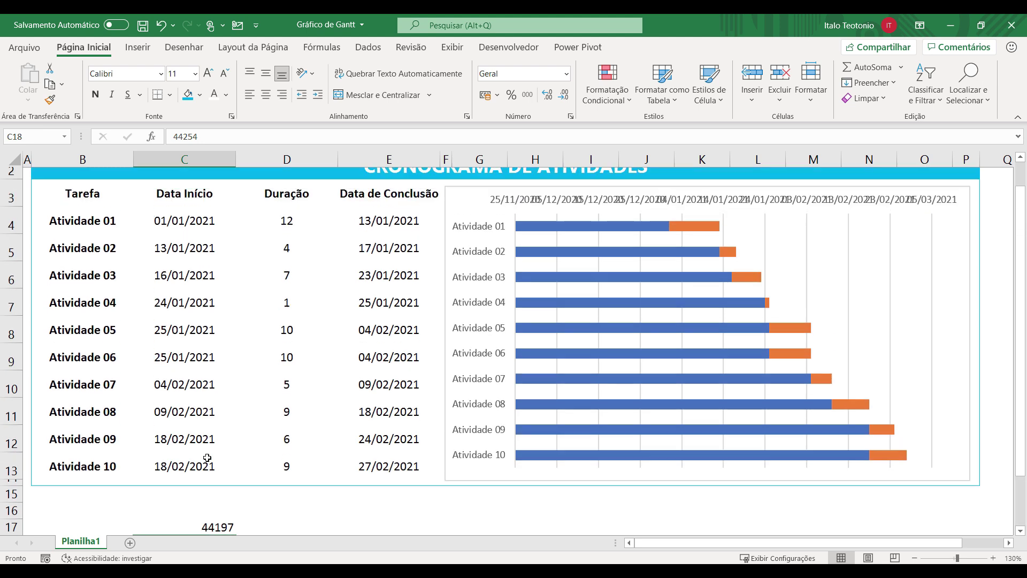
right_click(625, 231)
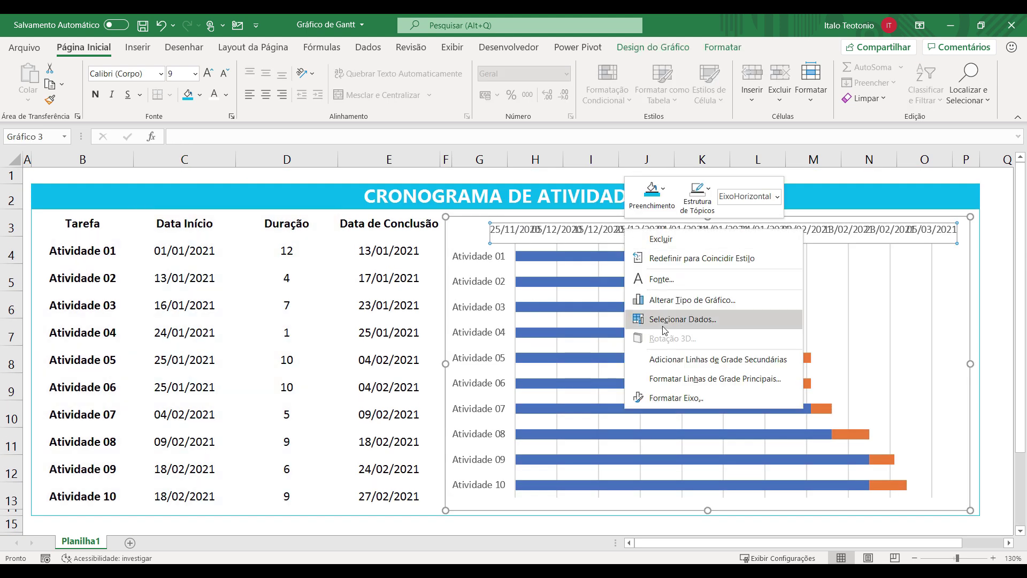
left_click(636, 397)
scroll(390, 394, "down", 2)
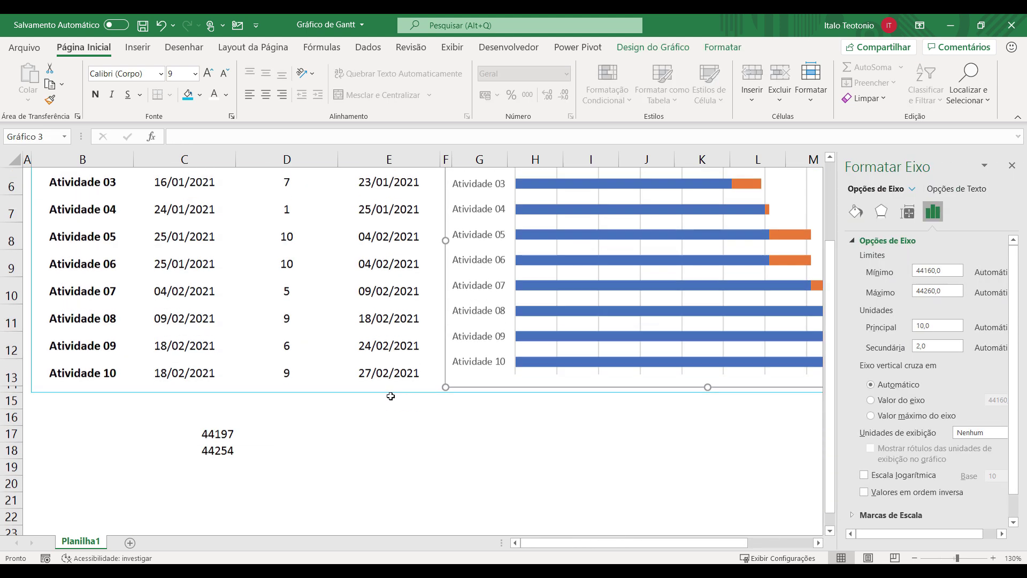
scroll(380, 394, "up", 2)
left_click_drag(959, 269, 879, 285)
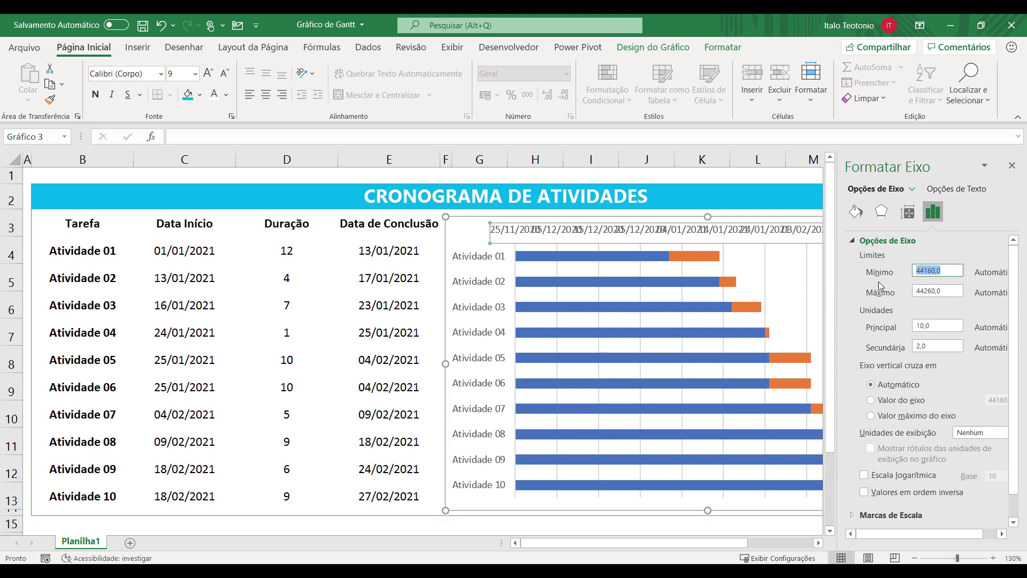
type("44197")
key("Return")
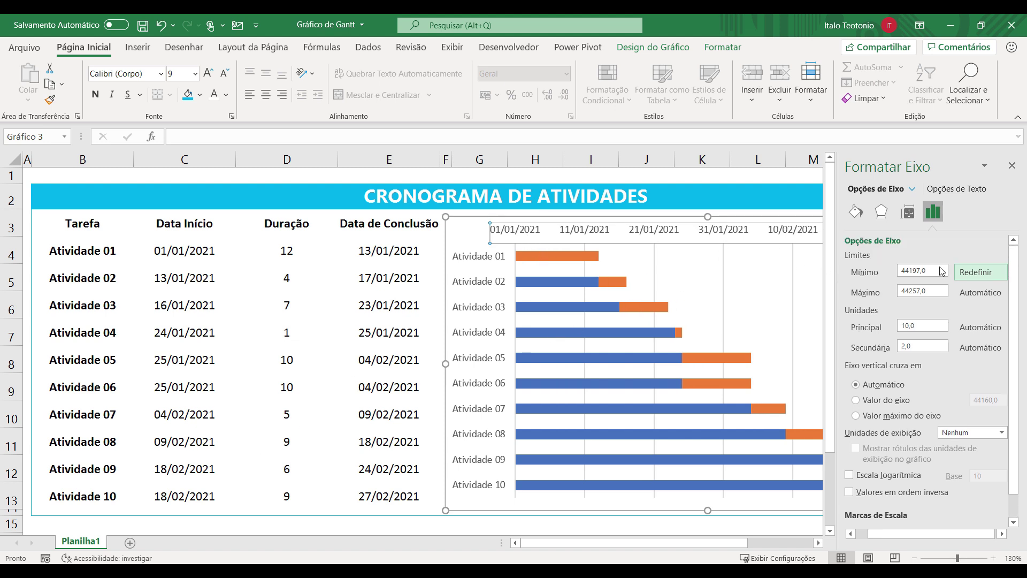
Set the maximum bound of the chart's date axis to 44254, the serial number in C18
left_click(533, 527)
scroll(533, 527, "down", 3)
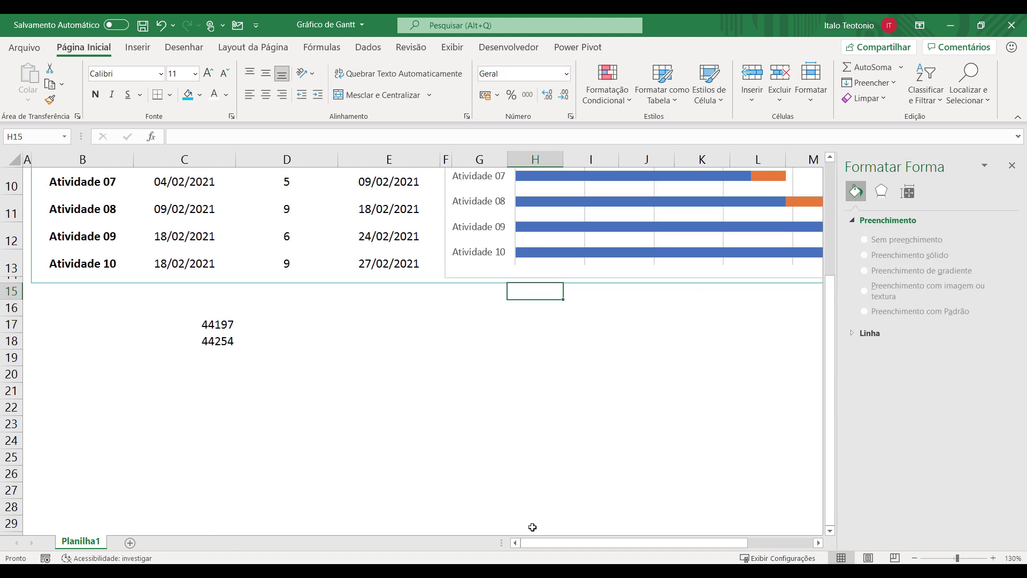
scroll(533, 527, "up", 3)
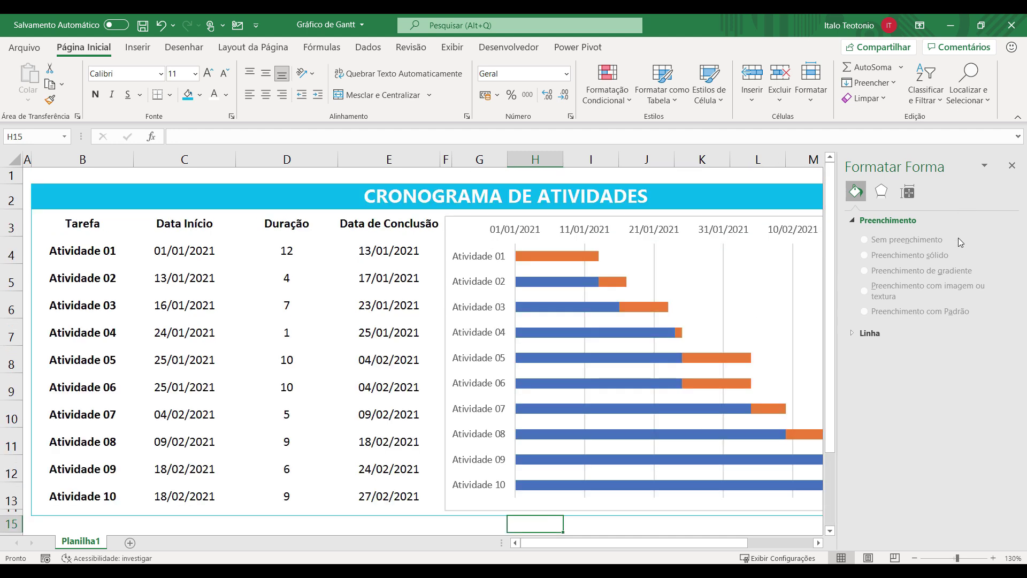
left_click(573, 229)
right_click(573, 229)
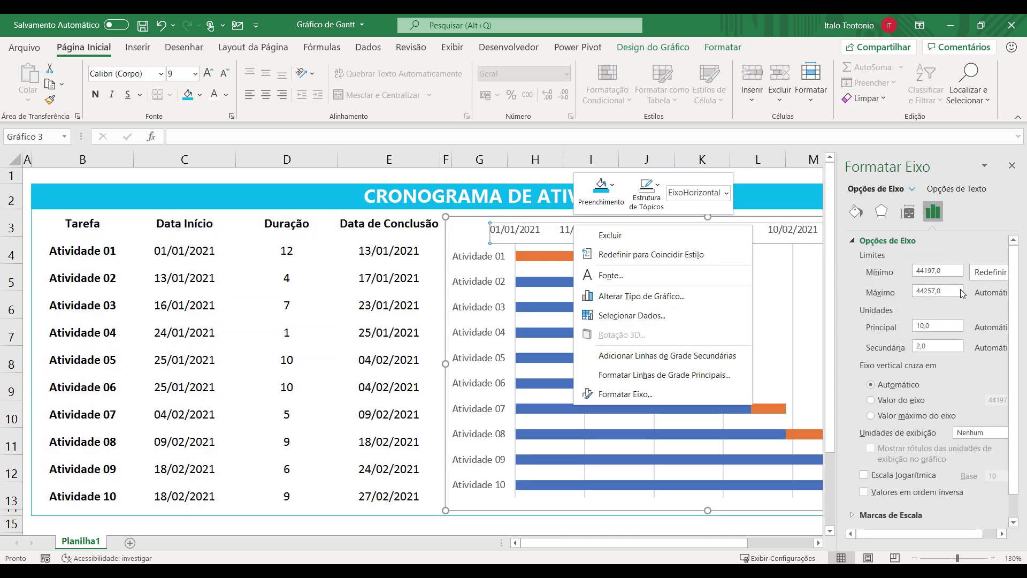
left_click(933, 292)
left_click_drag(933, 292, 935, 292)
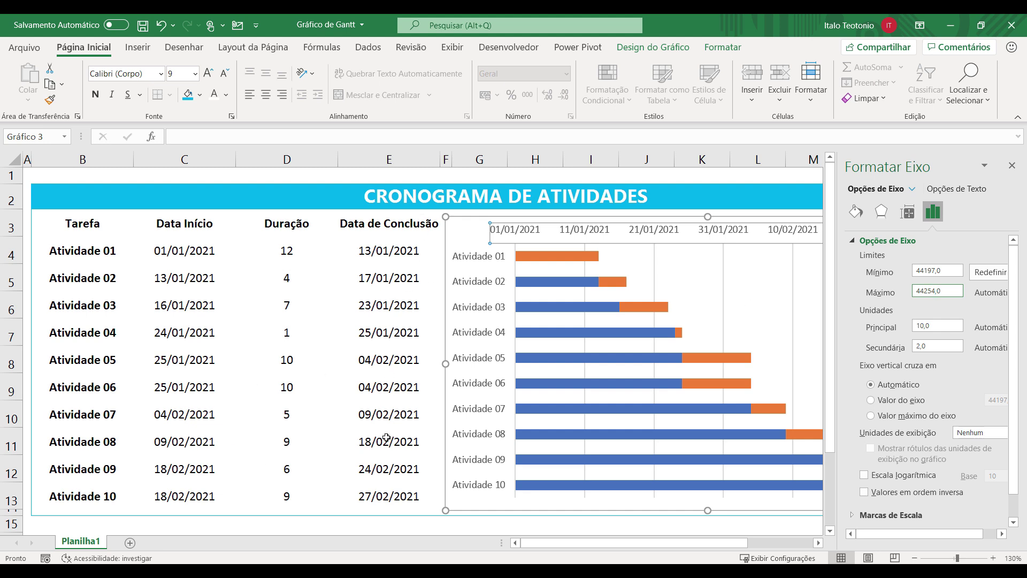
key("Tab")
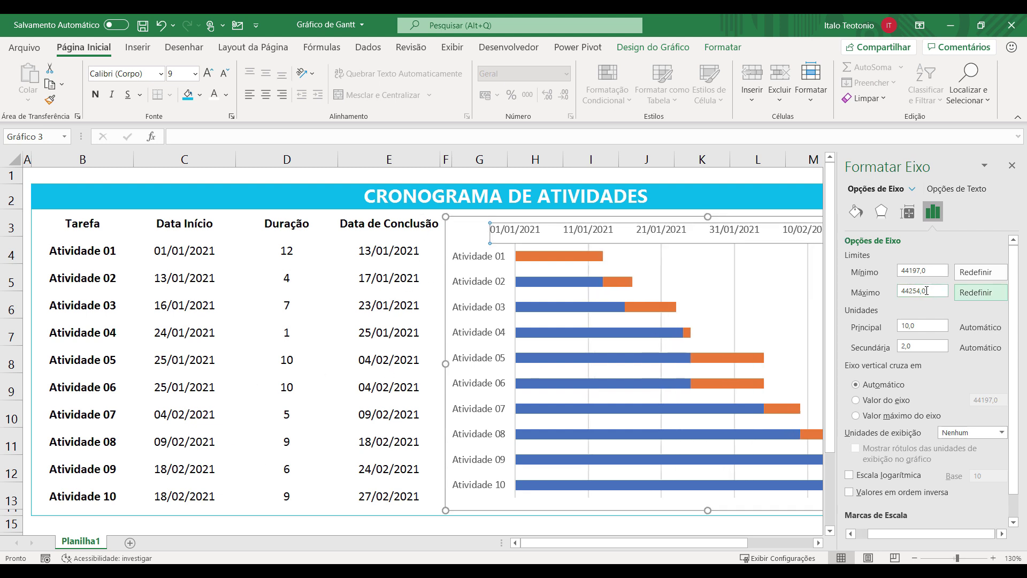
Set the date axis maximum bound to 44260 and close the axis formatting options
left_click(921, 290)
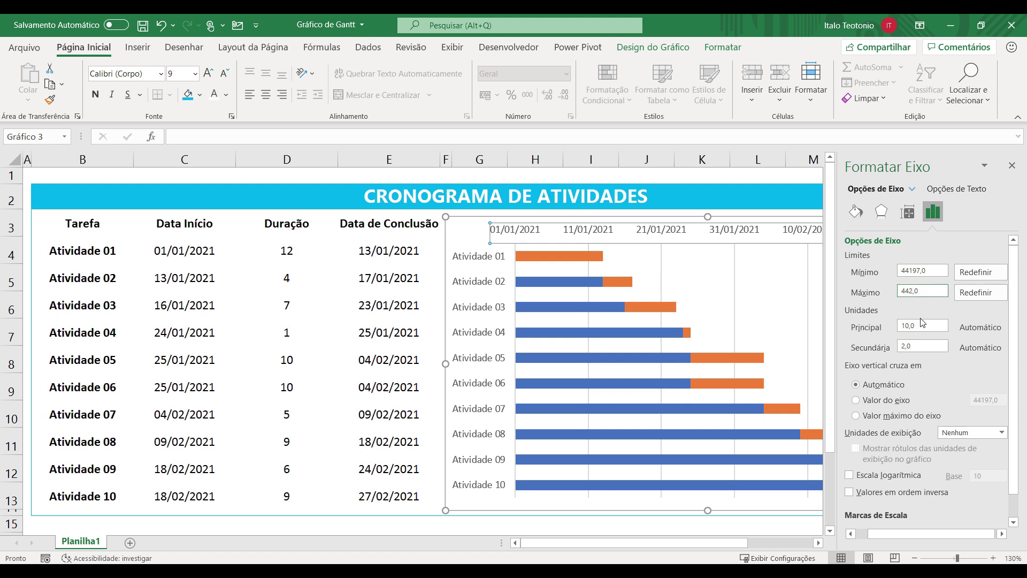
key("Tab")
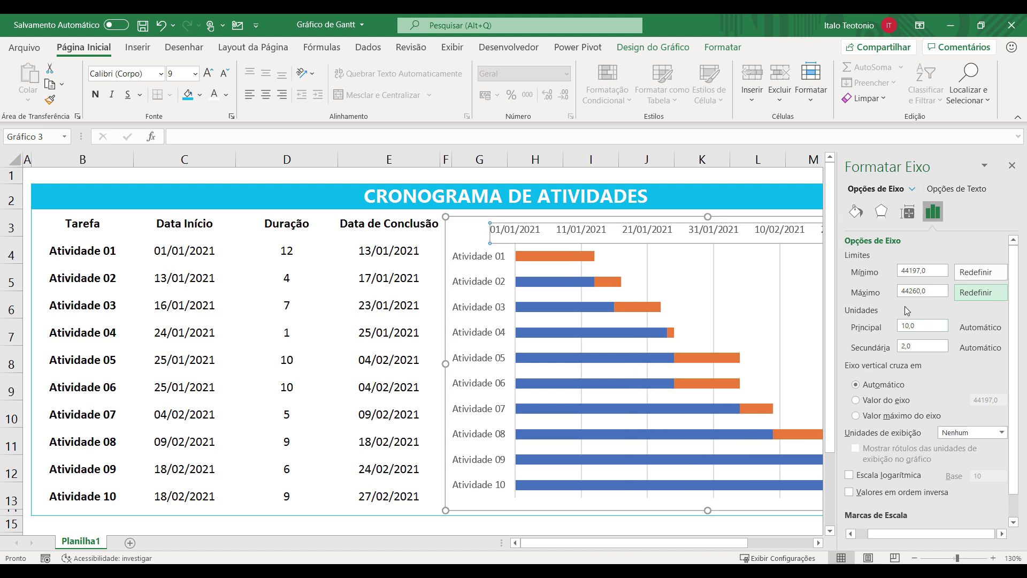
left_click(1012, 166)
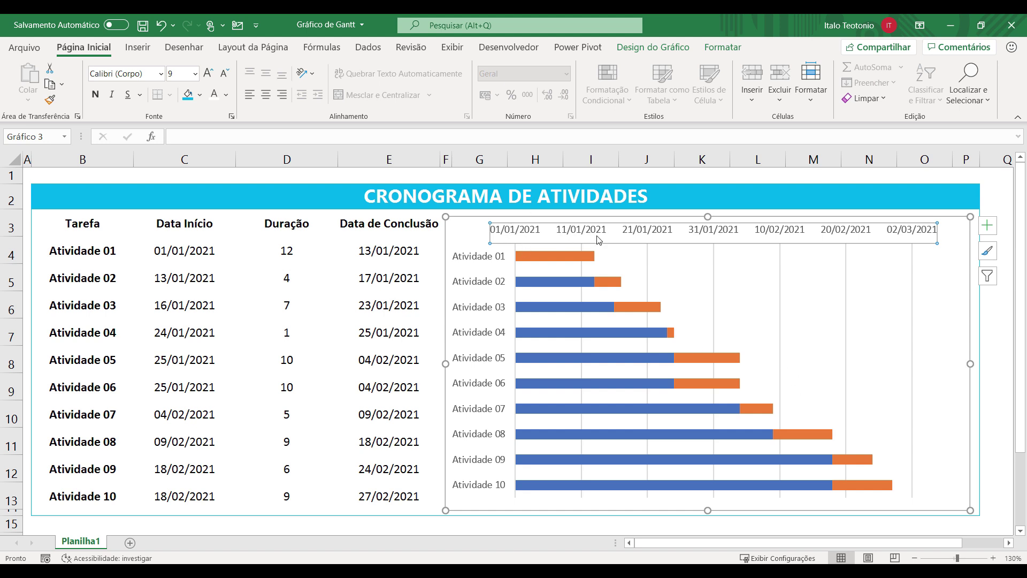
Examine the major unit in the date axis formatting options, close them and deselect the chart
right_click(575, 231)
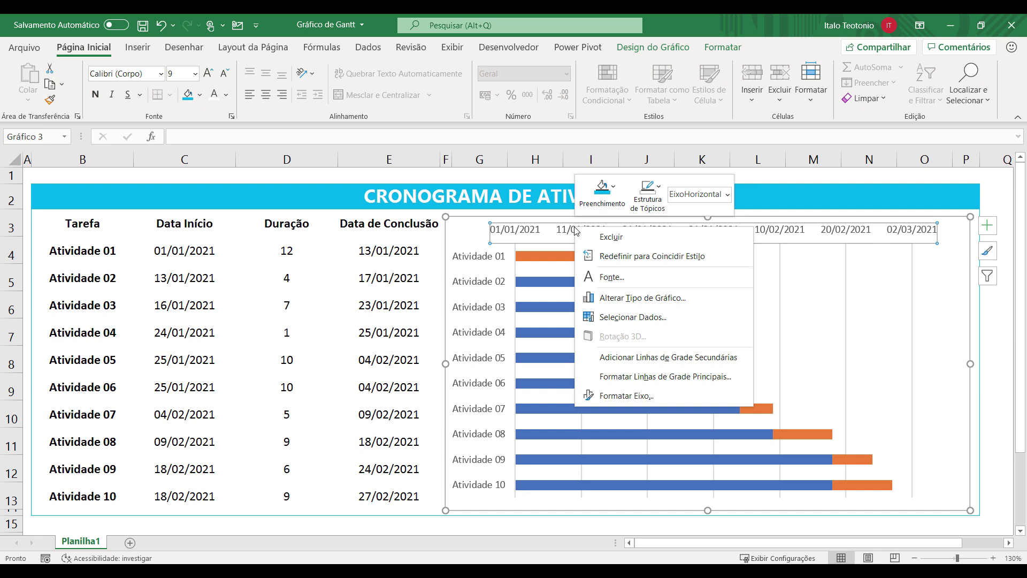
left_click(621, 396)
double_click(939, 324)
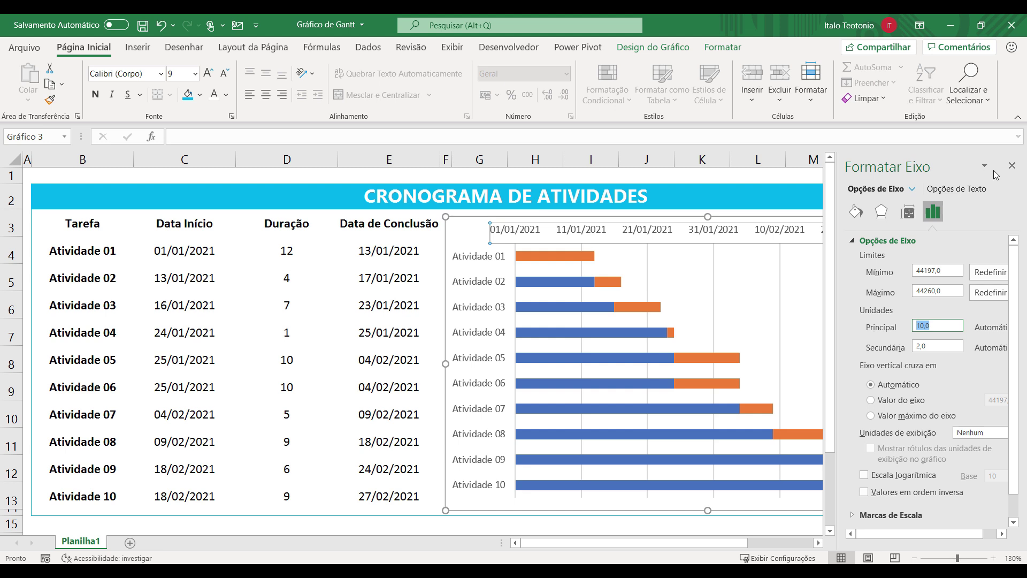
left_click(1012, 166)
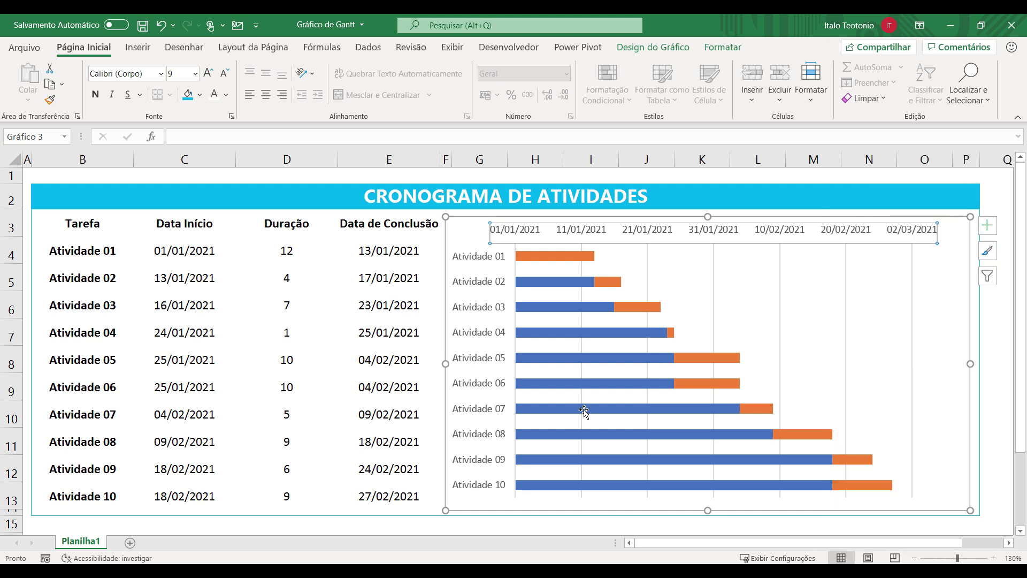
left_click(412, 526)
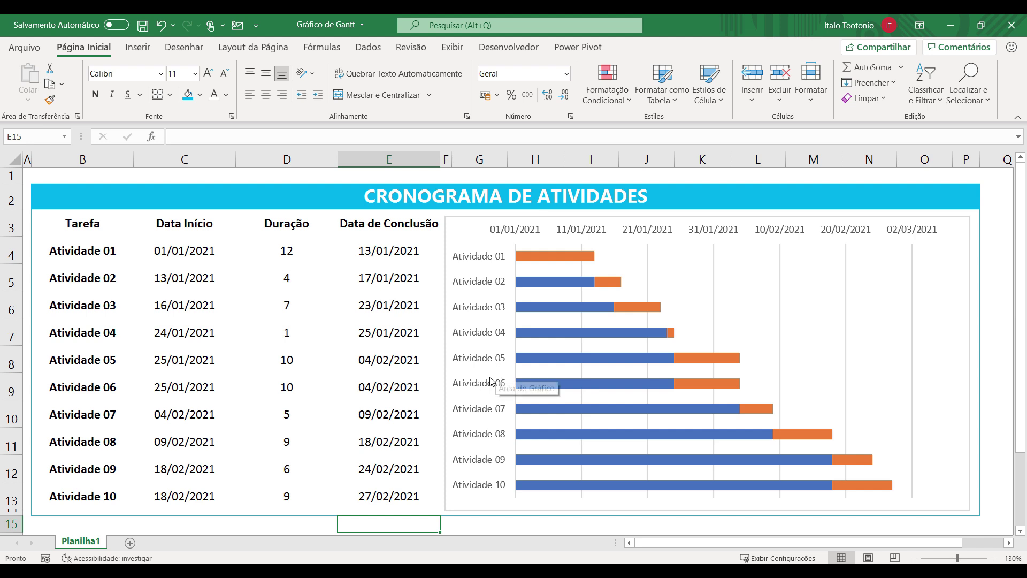
Remove the outline and fill from the Data Início bars in the chart, then deselect the chart
left_click(540, 287)
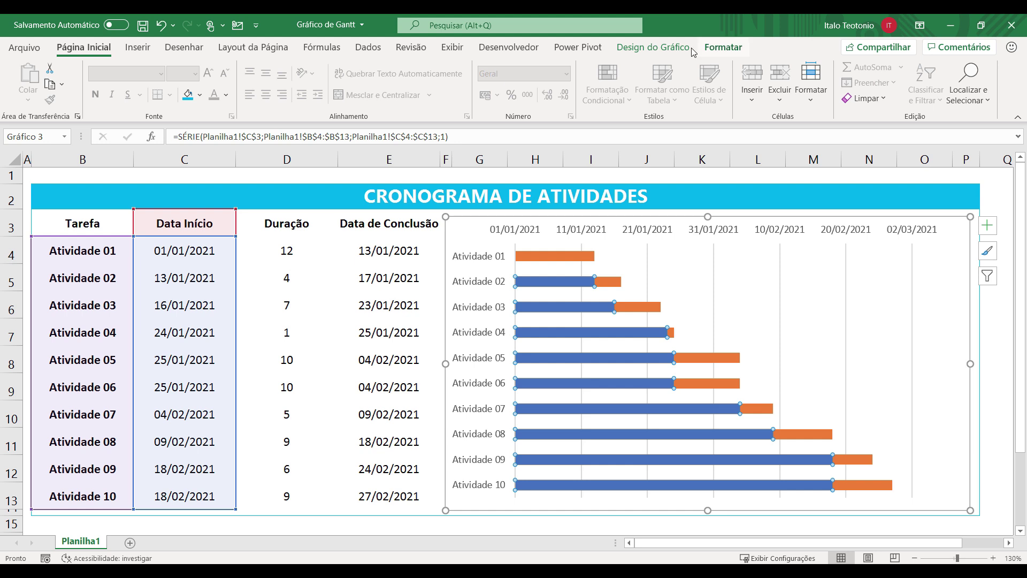
left_click(723, 47)
left_click(412, 82)
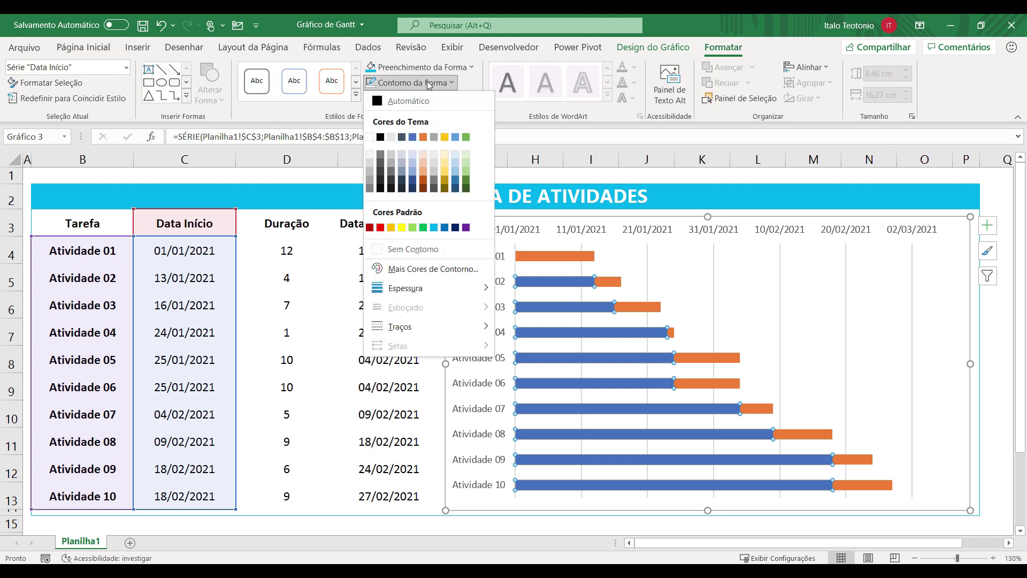
left_click(399, 250)
left_click(420, 67)
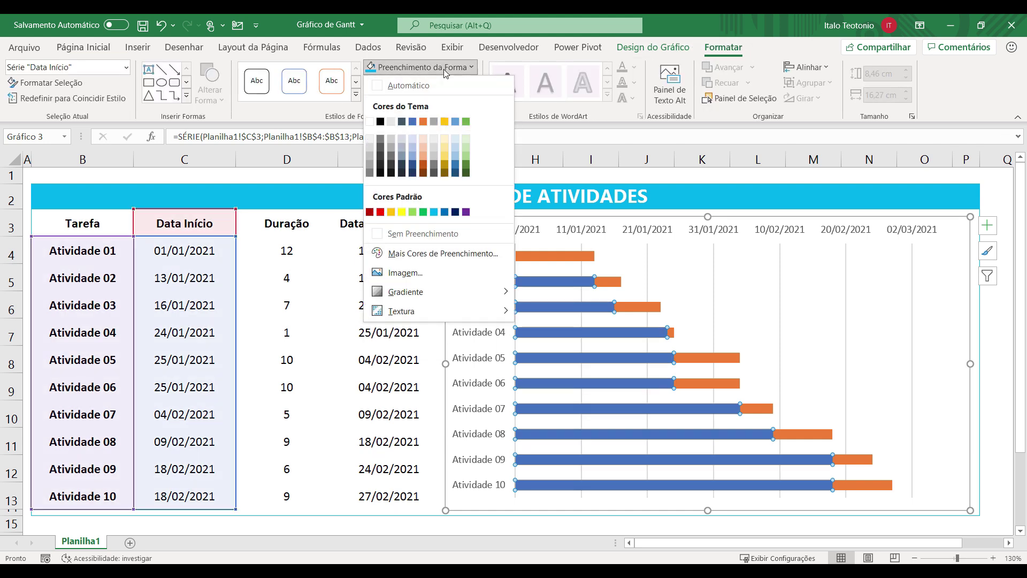
left_click(403, 236)
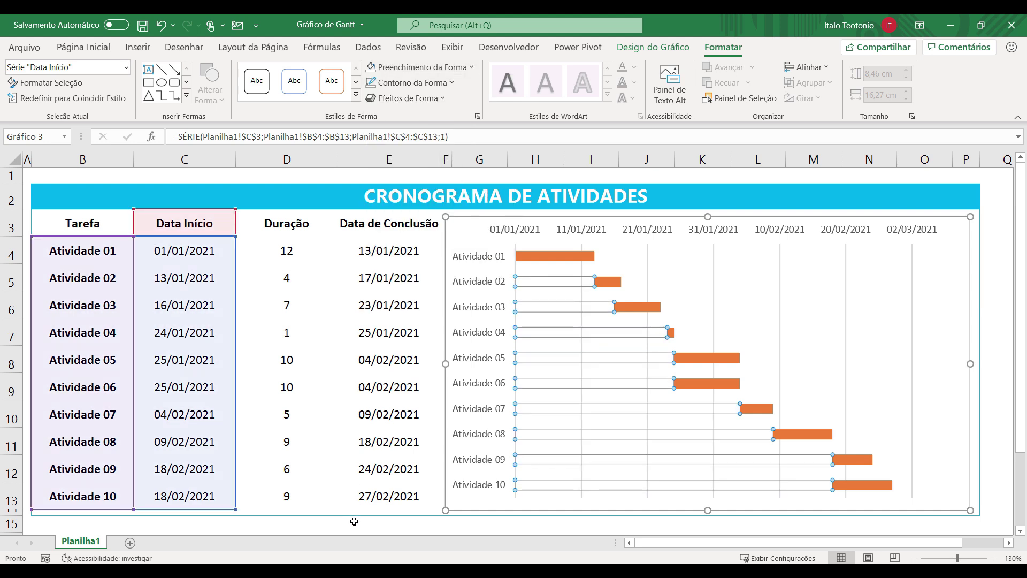
left_click(352, 523)
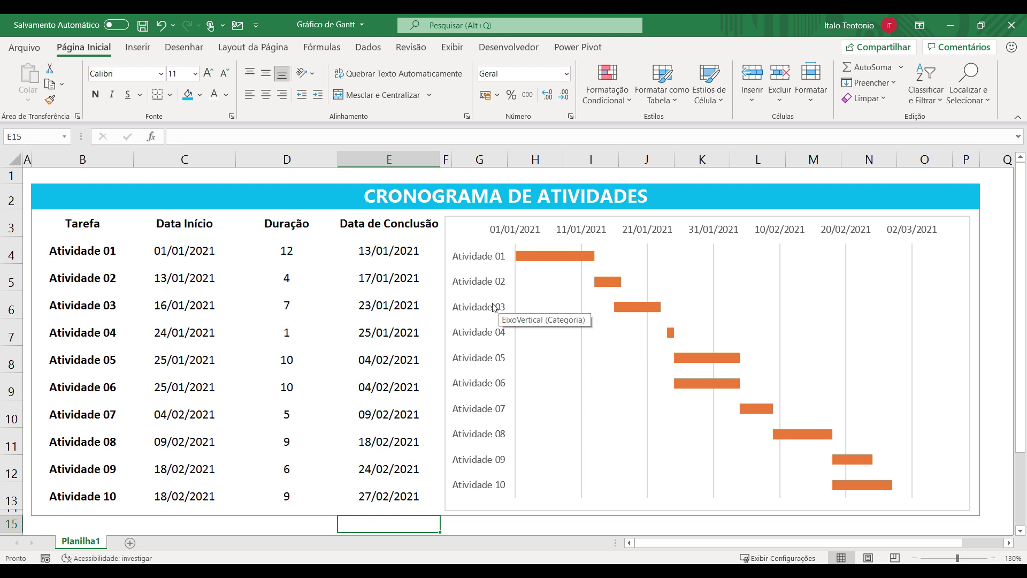
Set the gap width of the Duração series to 50% and close the series formatting options
mouse_move(534, 263)
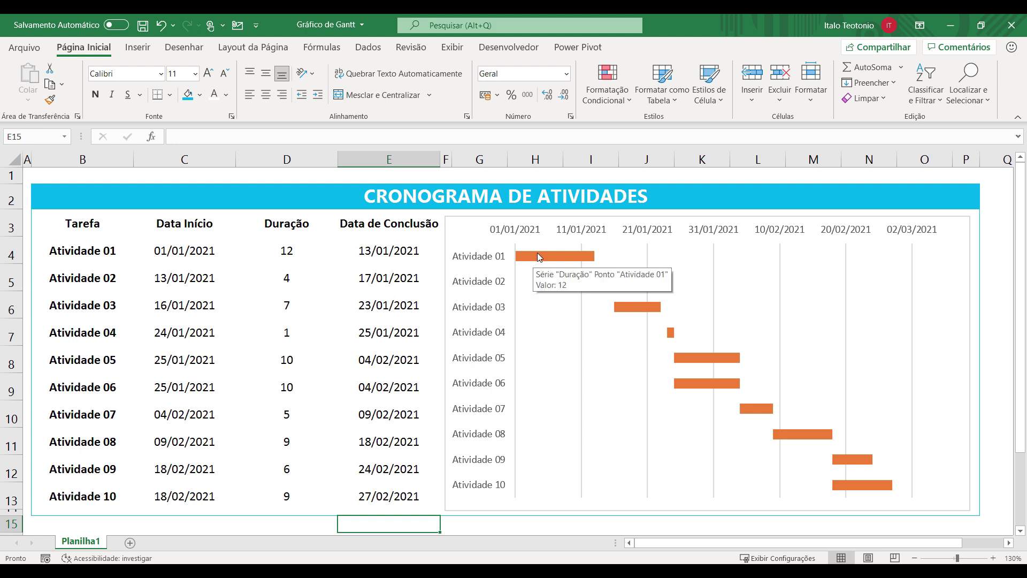
right_click(537, 253)
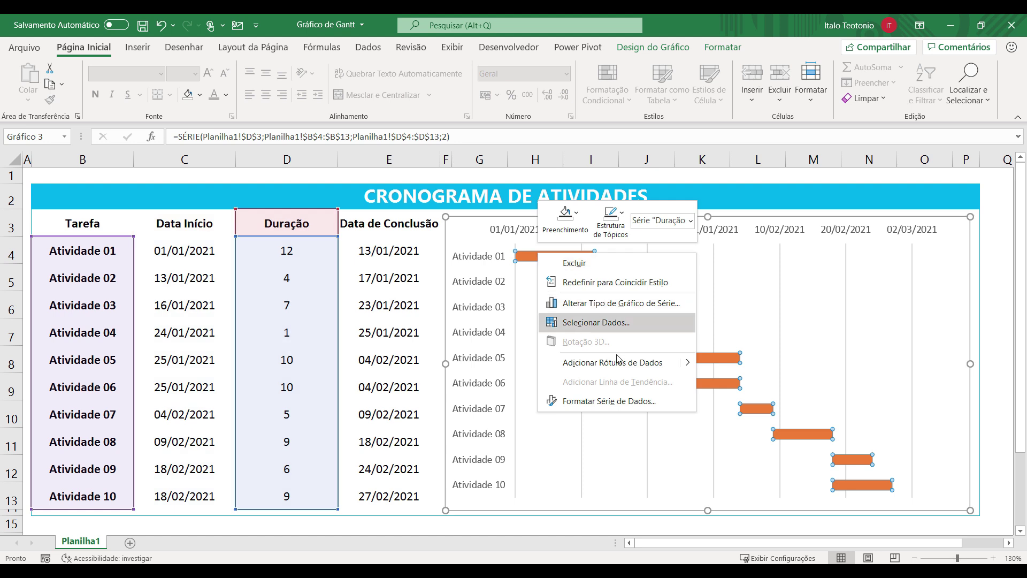
left_click(610, 401)
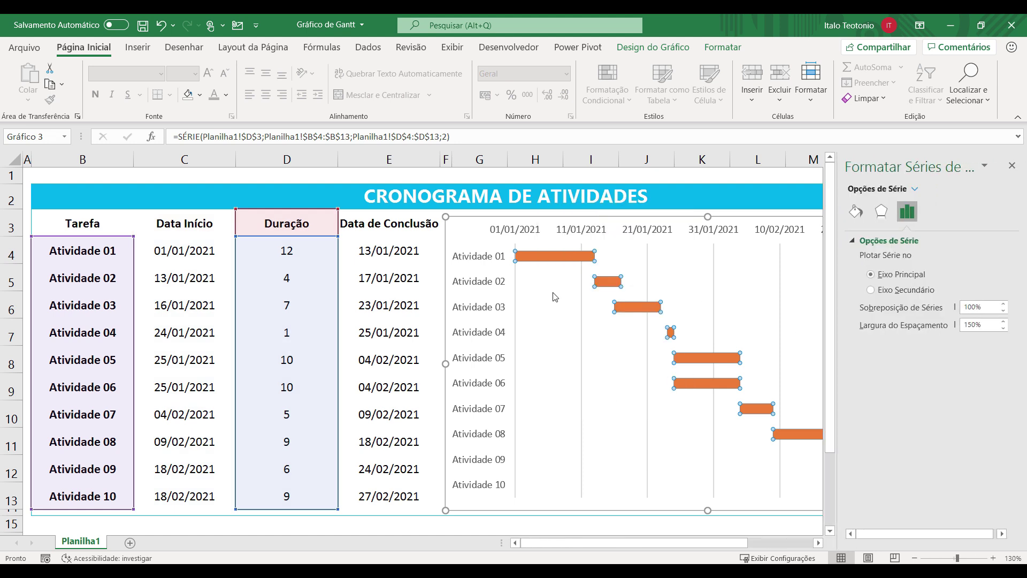
left_click_drag(981, 325, 946, 326)
type("50")
key("Tab")
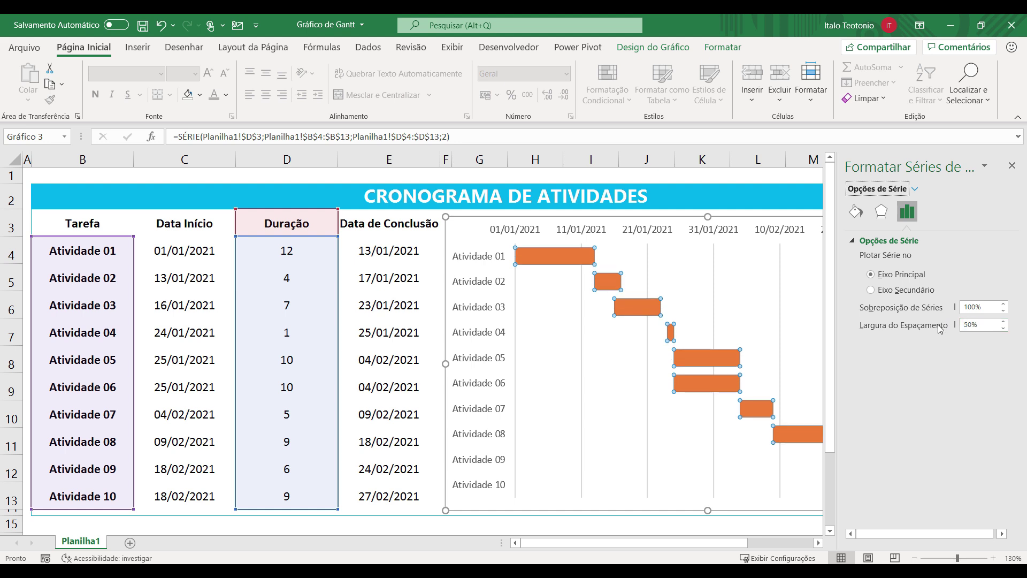
left_click(1012, 165)
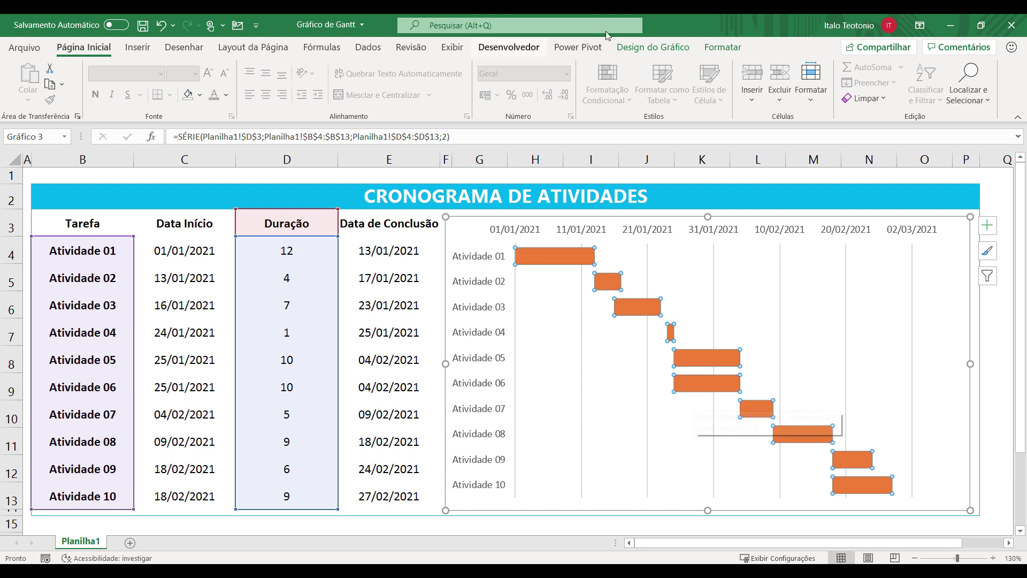
Fill the Duração bars with the standard light blue and add data labels to them
left_click(723, 47)
left_click(438, 68)
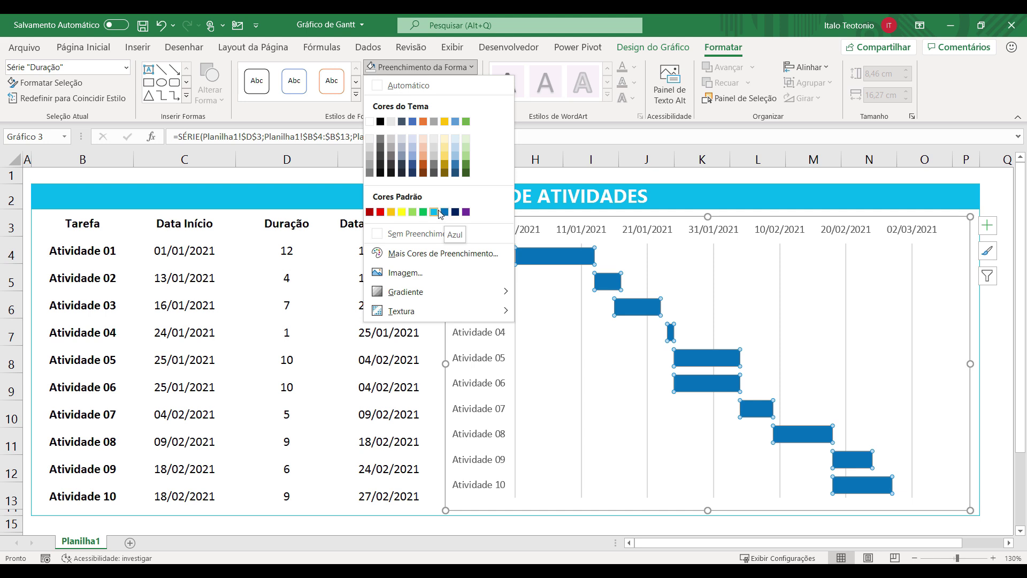
left_click(435, 212)
right_click(528, 262)
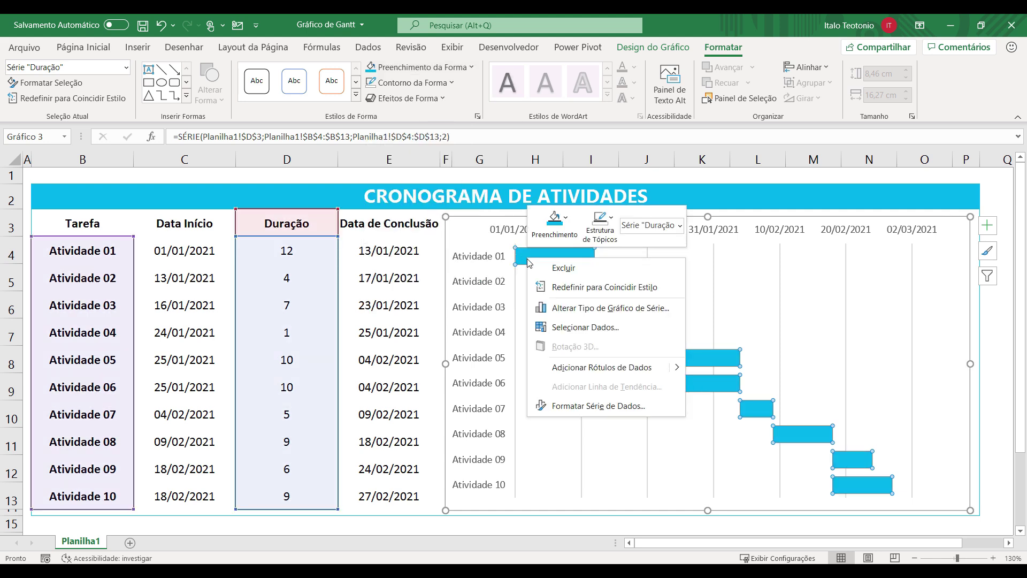
left_click(605, 368)
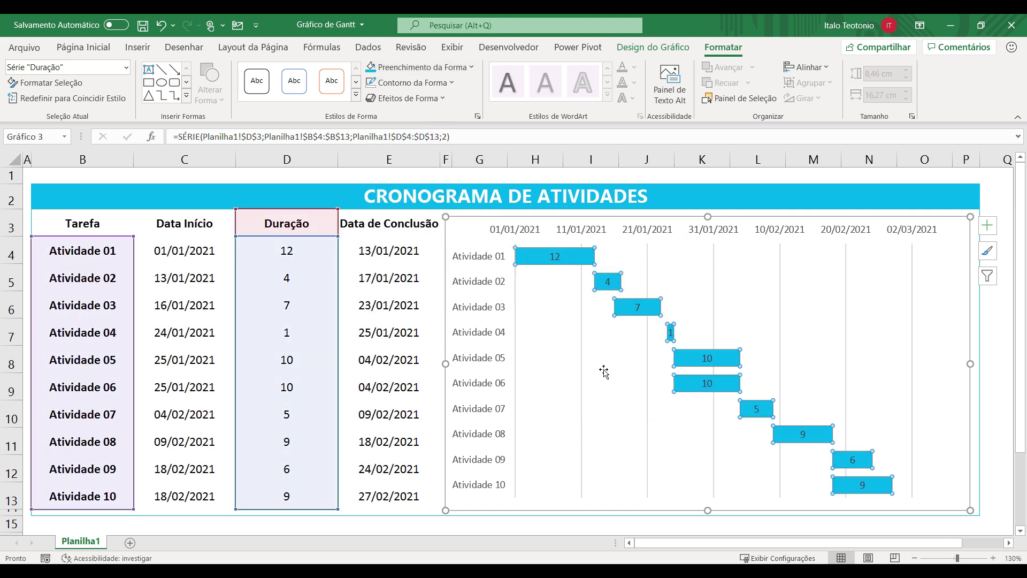
Format the data labels of the Duração bars as bold, white Segoe UI text and deselect the chart
left_click(553, 256)
left_click(110, 46)
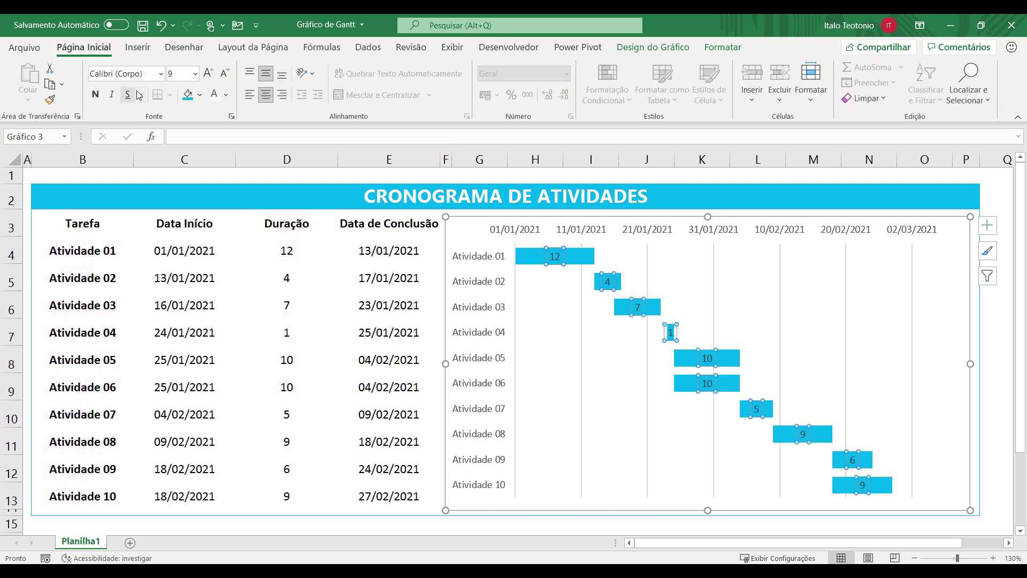
left_click(95, 95)
left_click(129, 73)
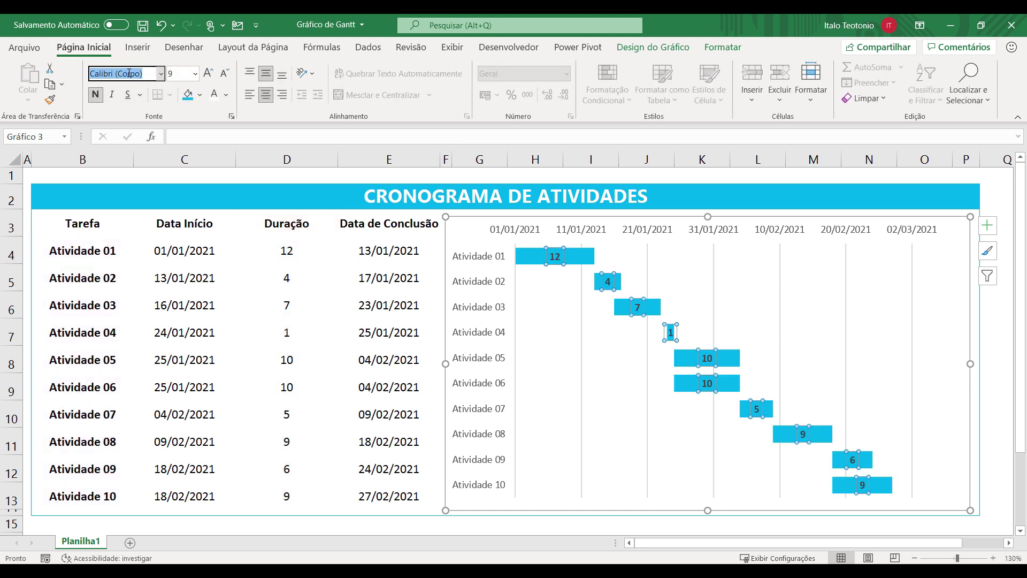
type("Segoe UI")
key("Tab")
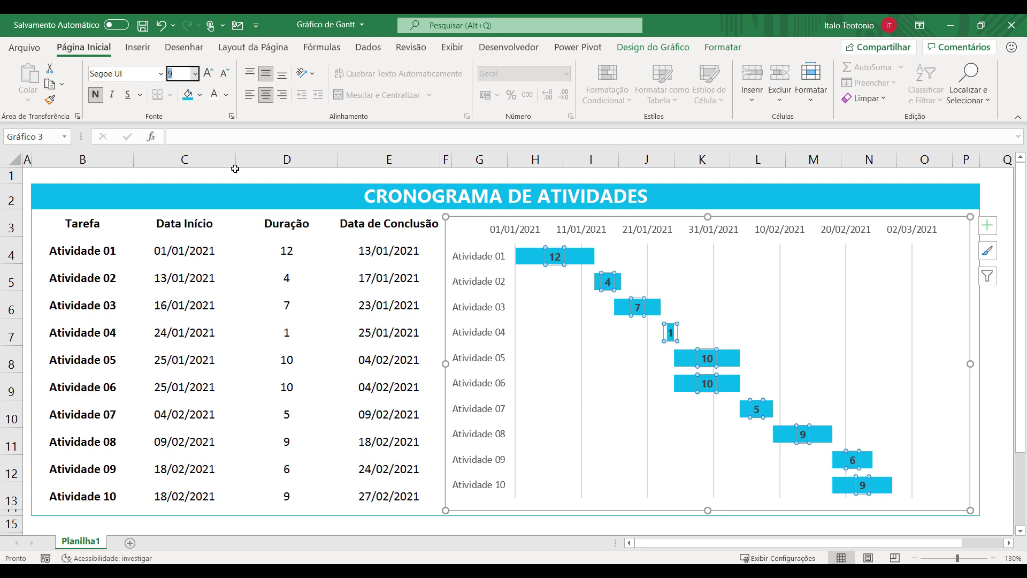
left_click(214, 94)
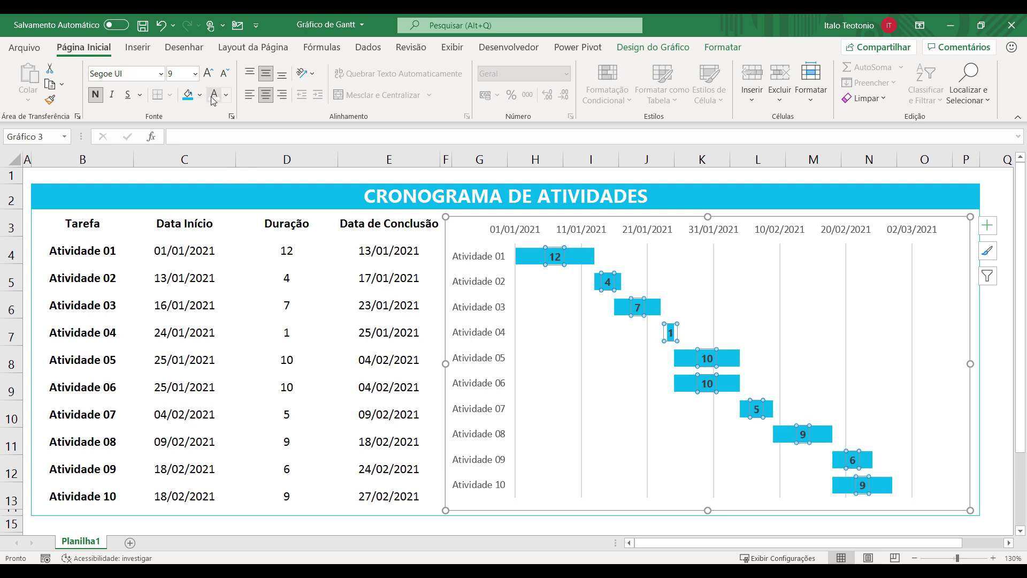
left_click(373, 518)
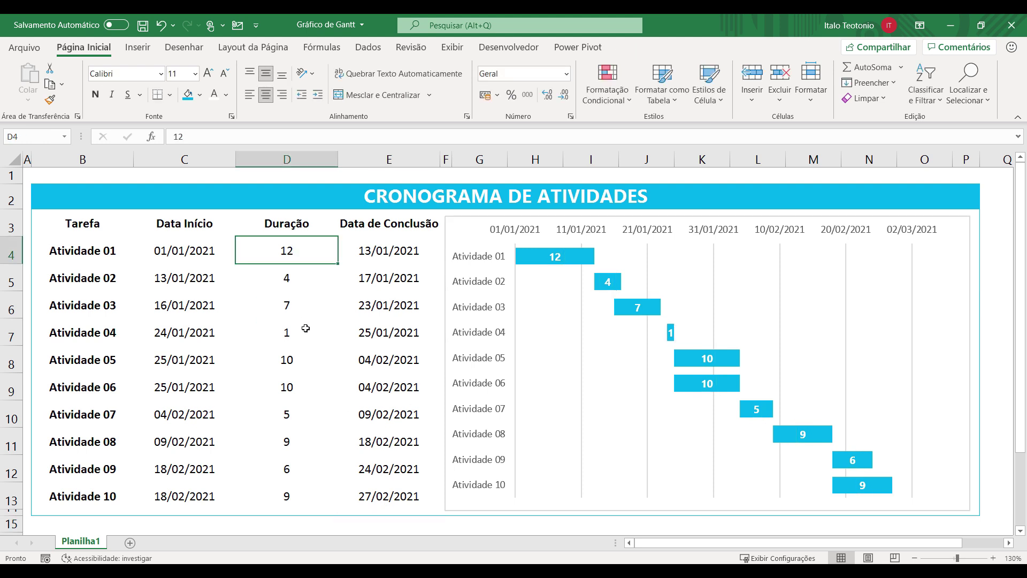
Set the duration of Atividade 01 in D4 to 20 and calculate the start date of Atividade 02 in C5 as =D4+C4
type("20")
key("Return")
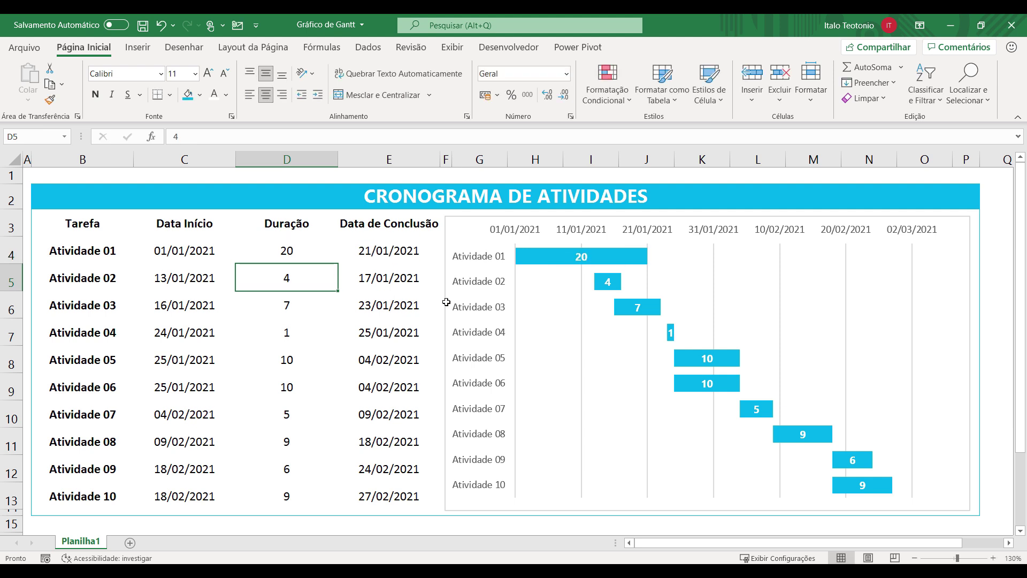
left_click(197, 281)
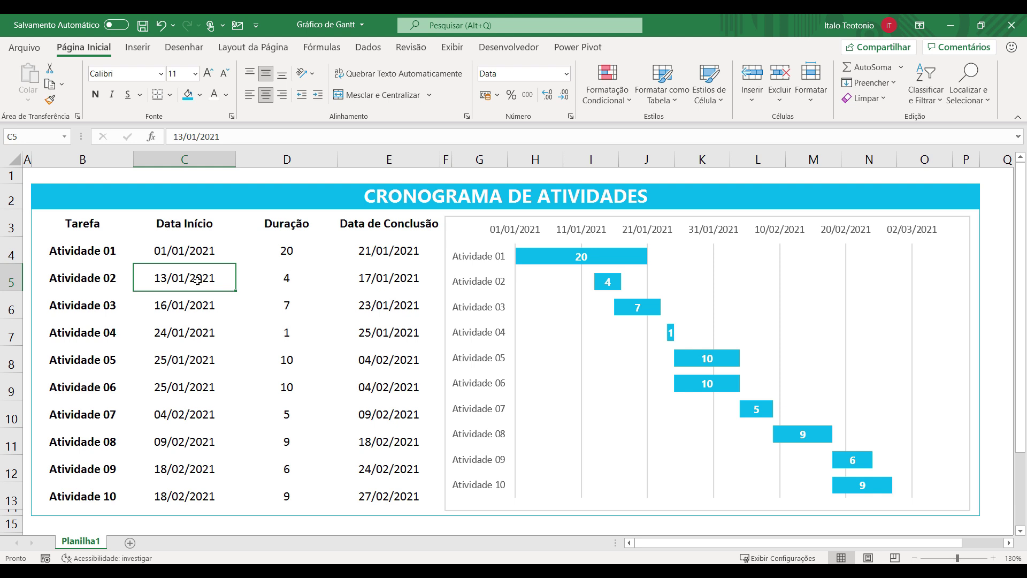
type("=")
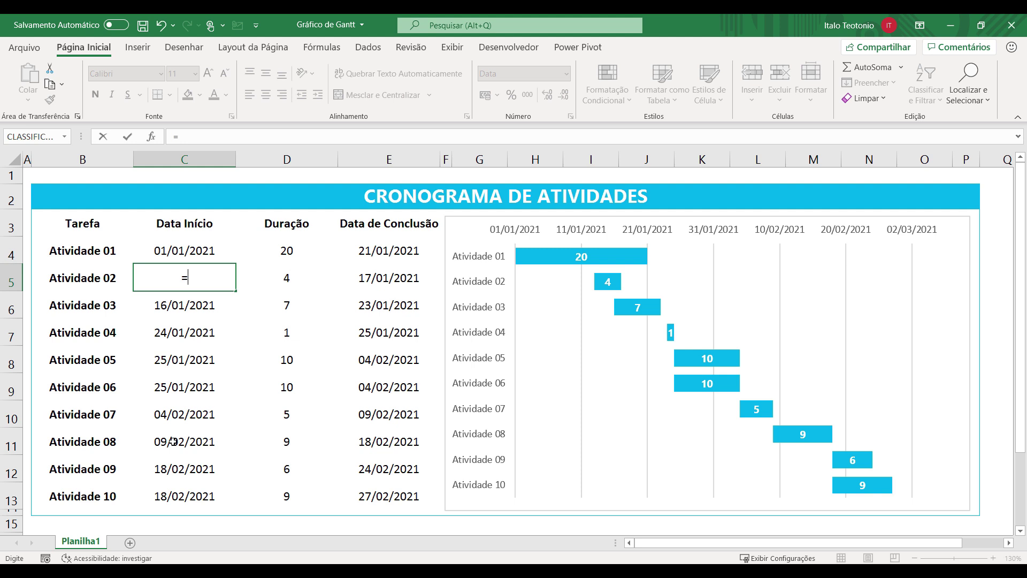
left_click(268, 253)
type("+")
left_click(214, 253)
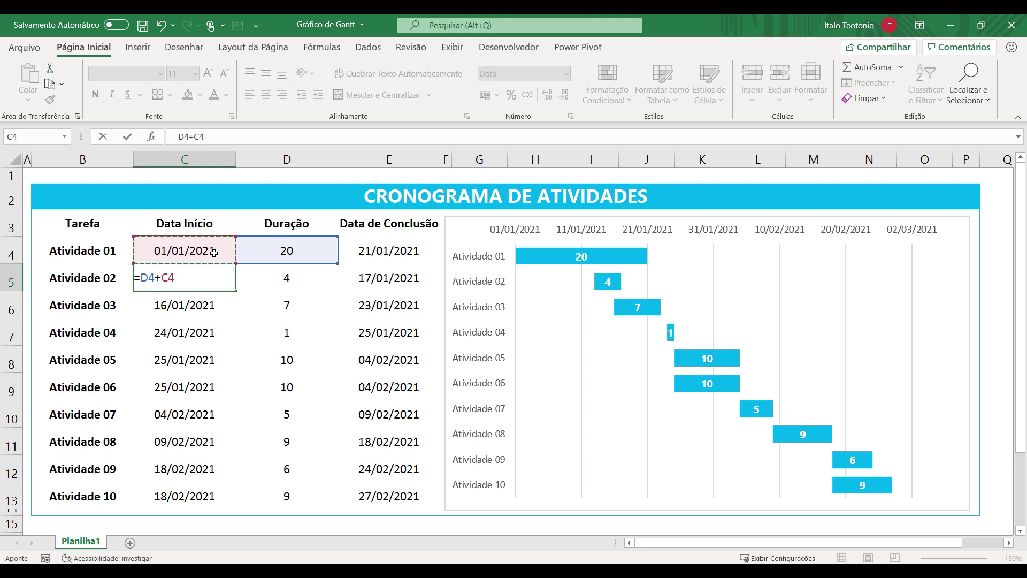
key("Return")
Fill the start-date formula from C5 down to C13
left_click(206, 278)
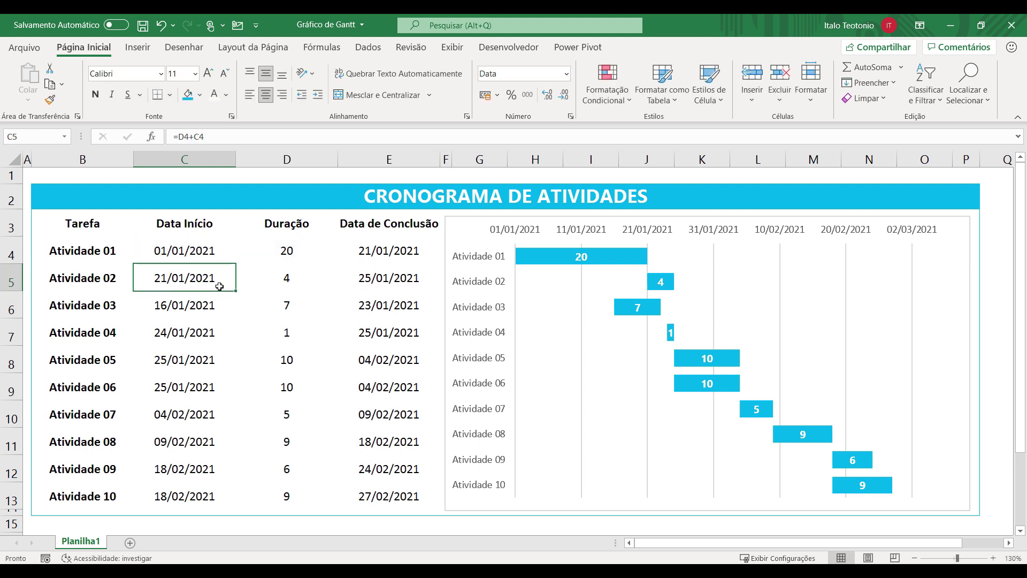
left_click_drag(238, 290, 204, 506)
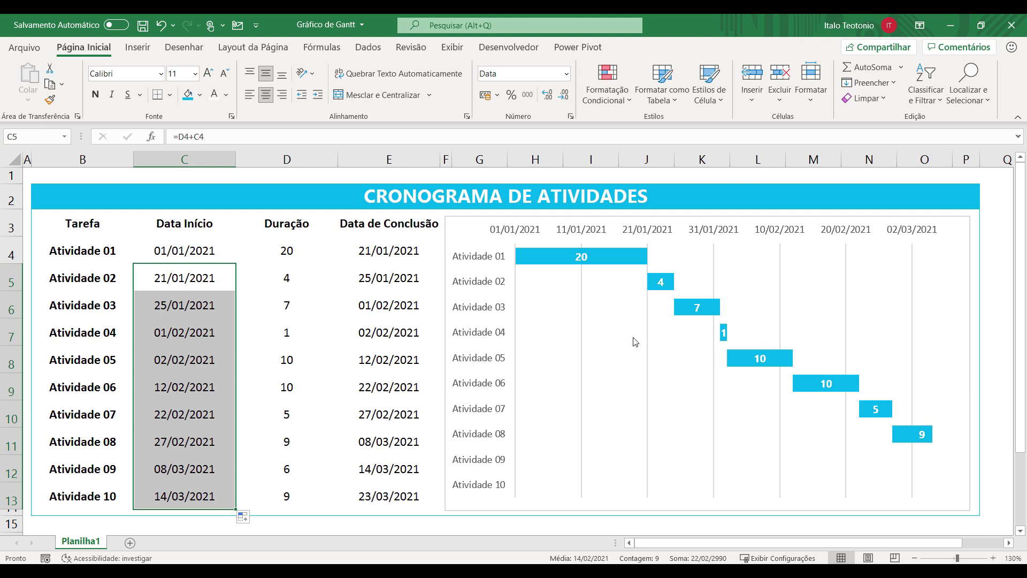
mouse_move(636, 342)
Undo the start-date fill, the C5 formula and the duration change in D4
key("ctrl+z")
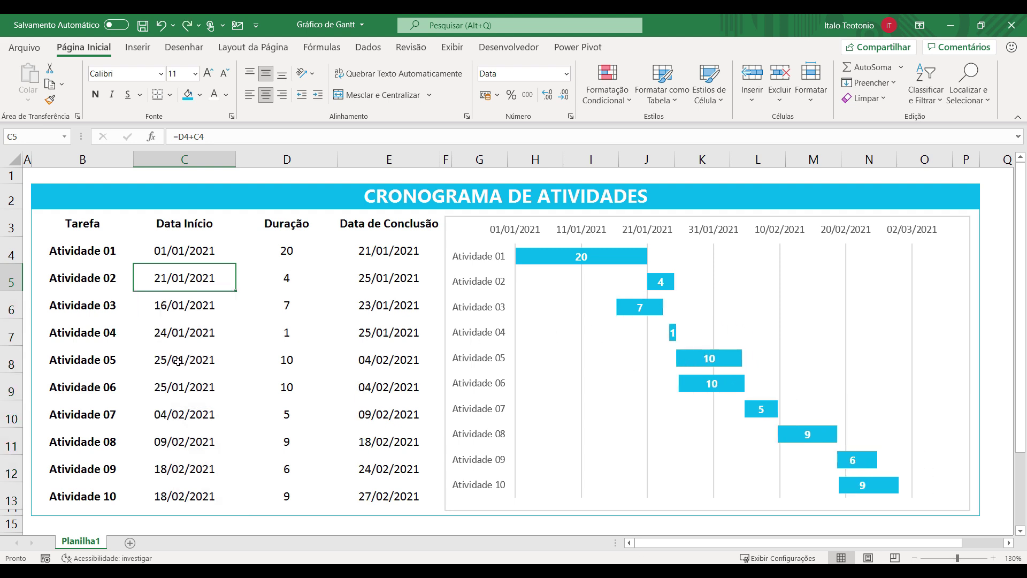
key("ctrl+z")
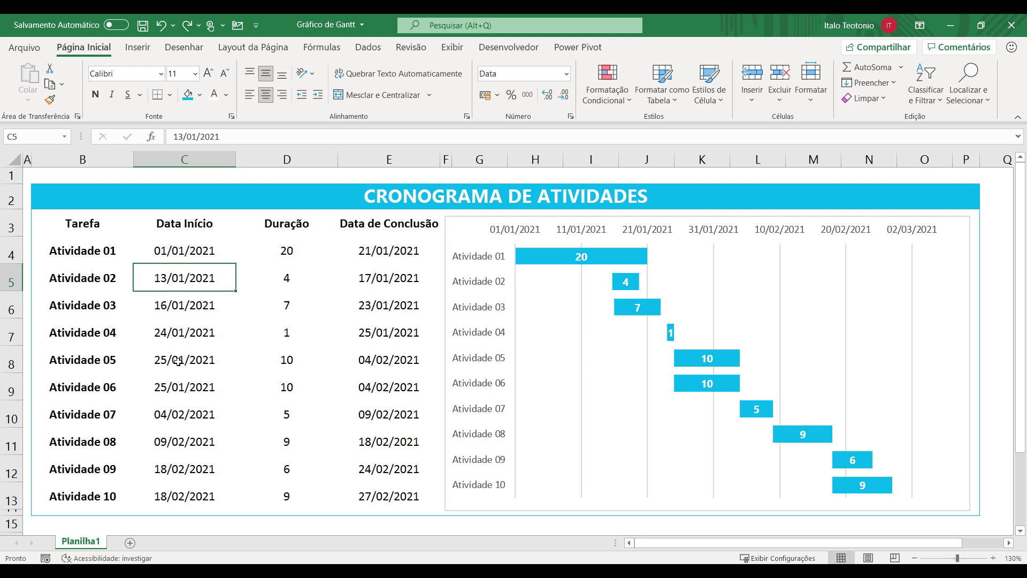
key("ctrl+z")
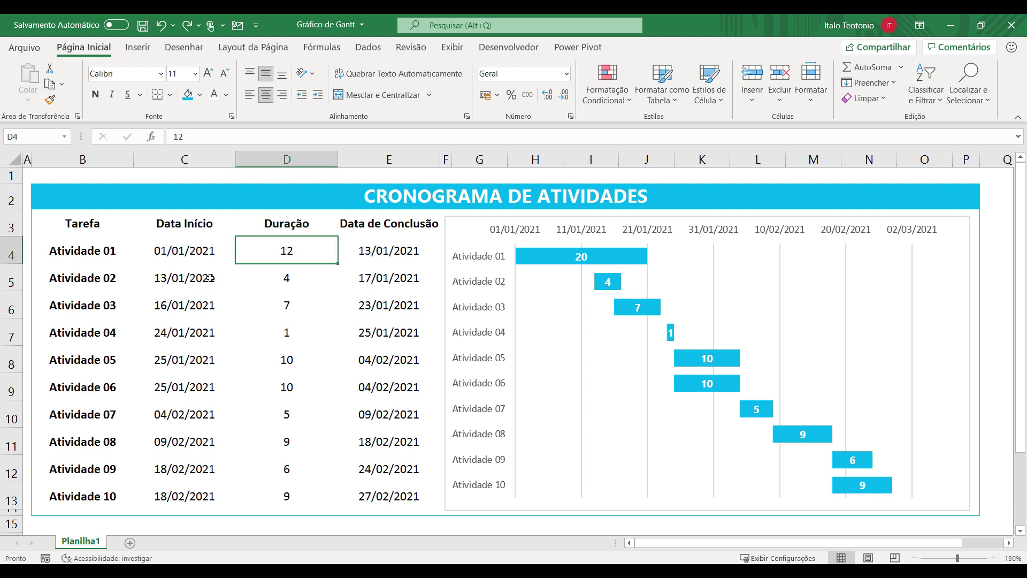
left_click(167, 276)
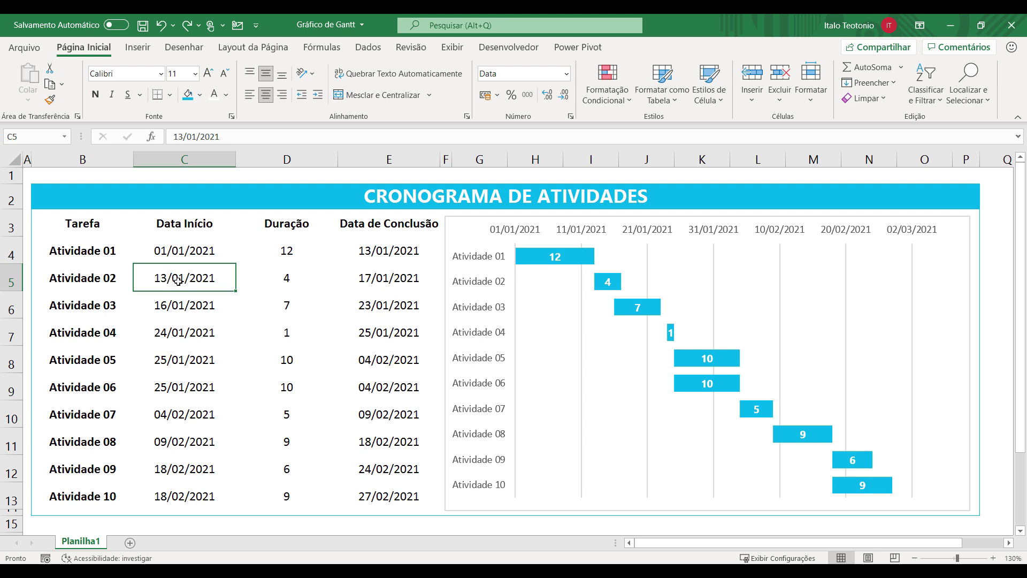
Remove the outline of the chart area and deselect the chart
left_click(474, 315)
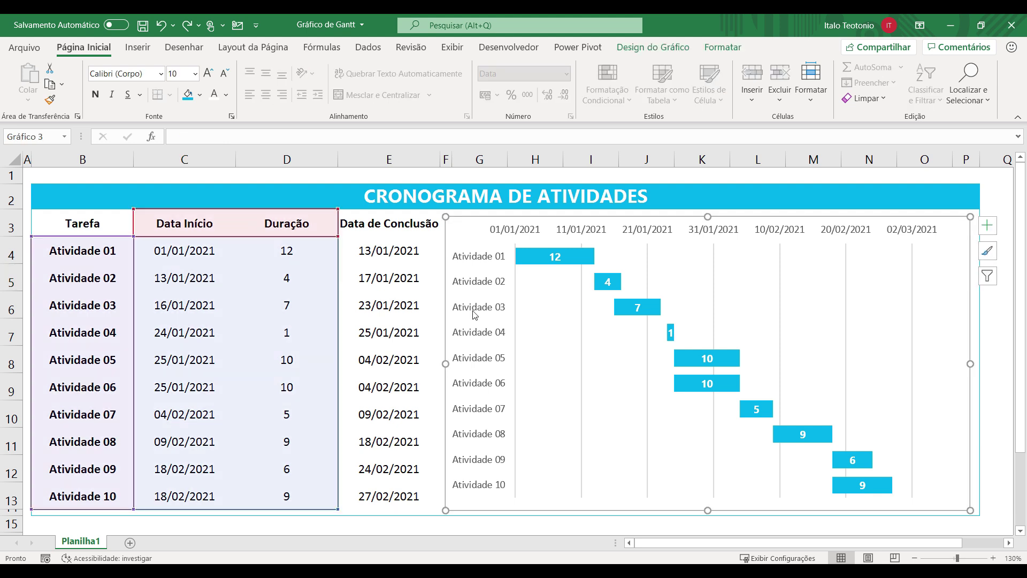
left_click(723, 47)
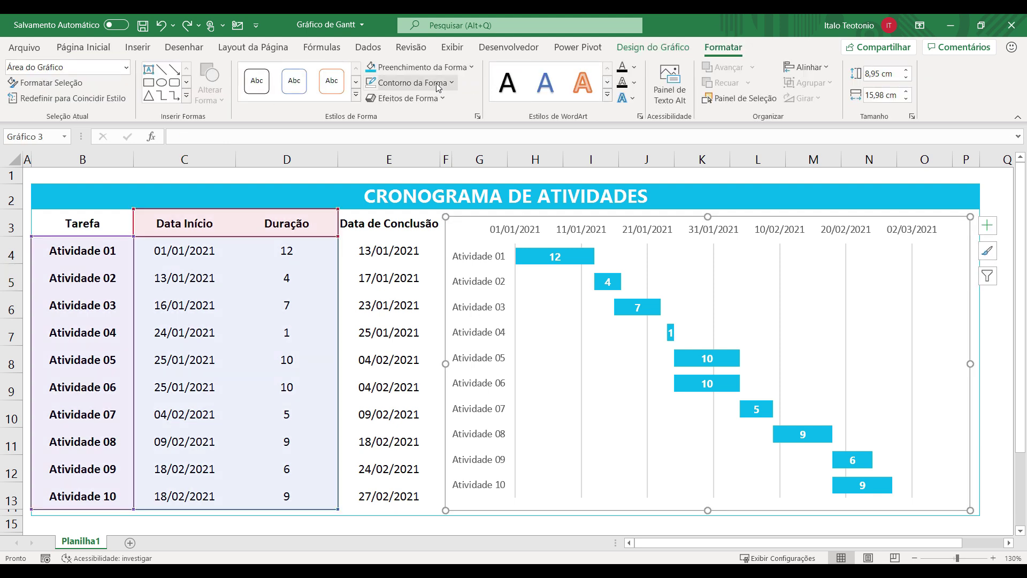
left_click(412, 83)
left_click(412, 252)
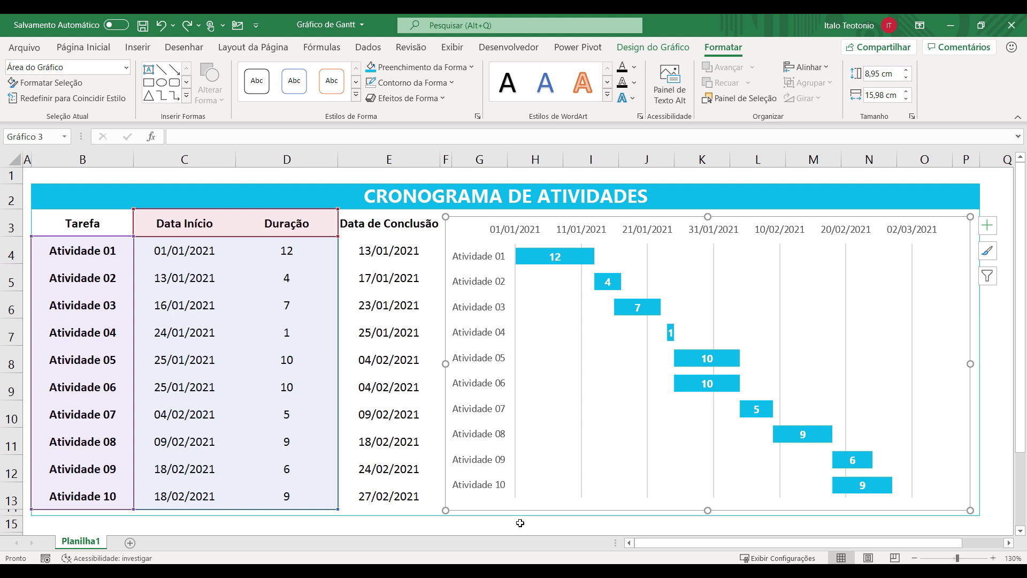
left_click(505, 523)
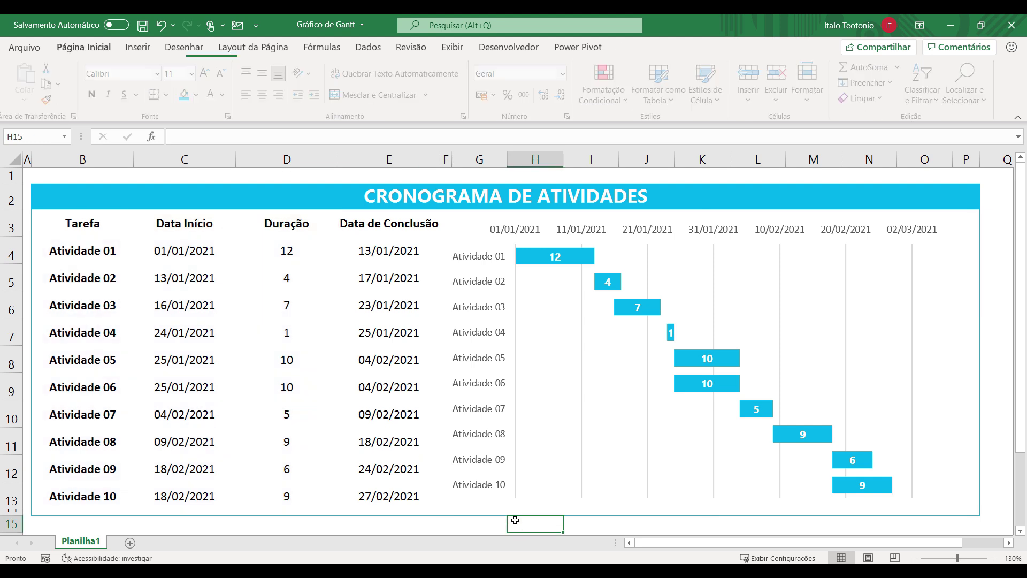
Add primary horizontal, secondary vertical and secondary horizontal gridlines to the Gantt chart, and deselect the chart
left_click(516, 411)
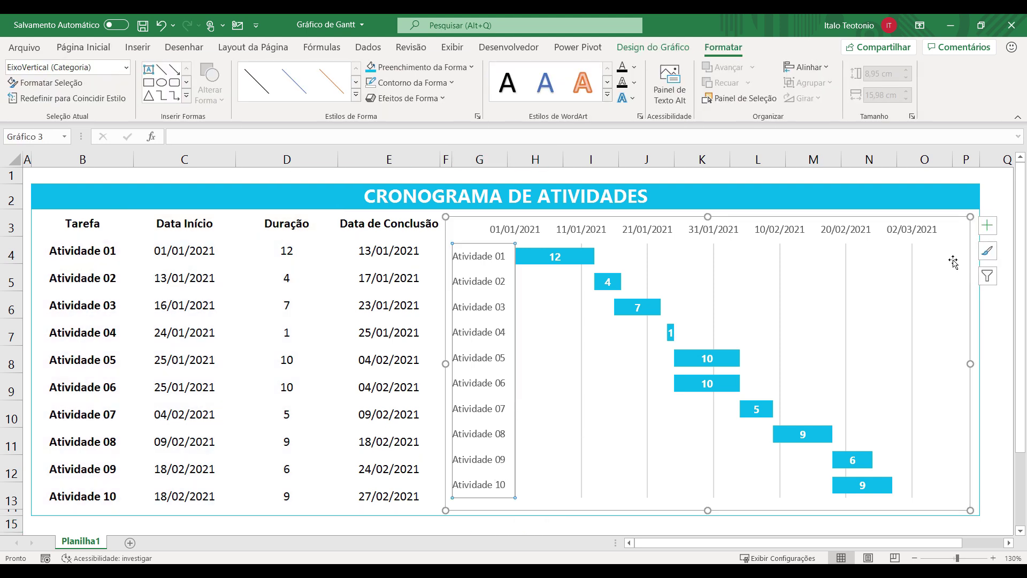
left_click(992, 234)
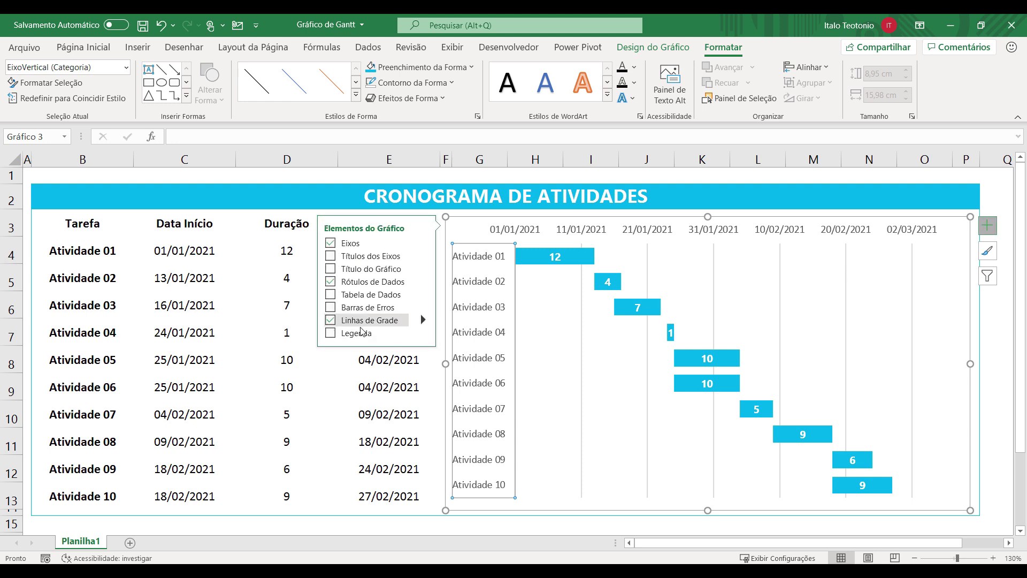
left_click(426, 321)
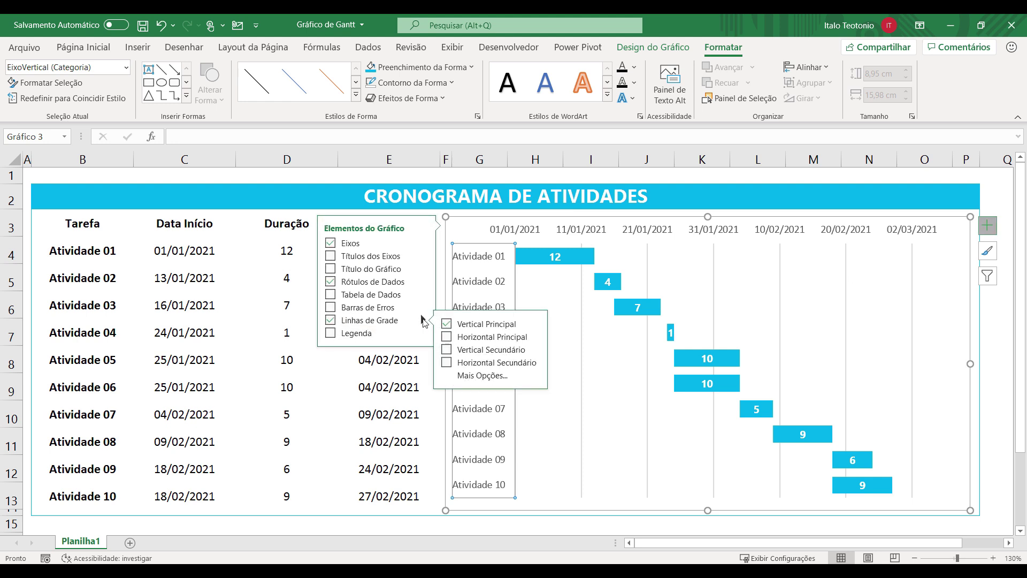
left_click(446, 336)
left_click(446, 349)
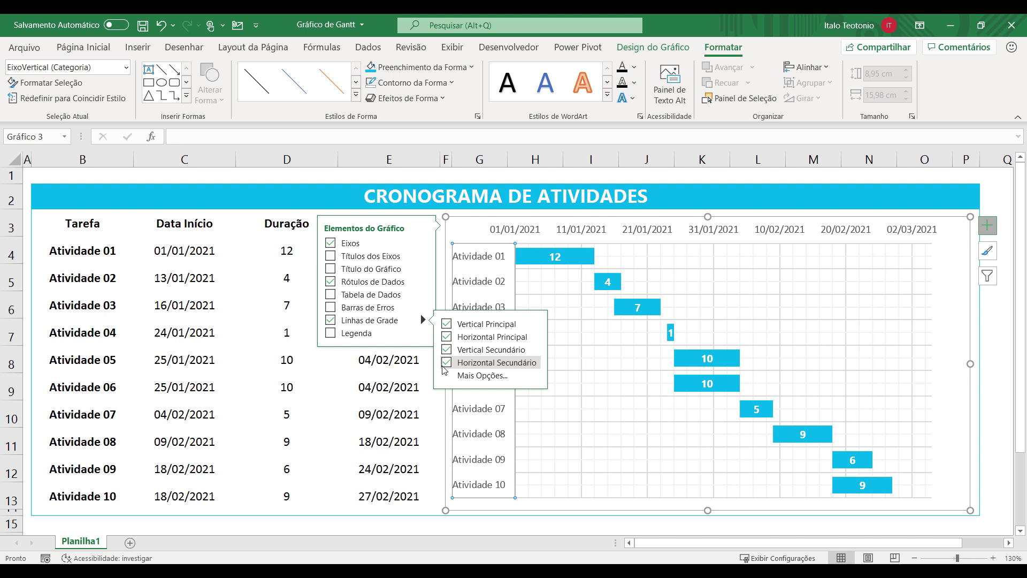
left_click(434, 524)
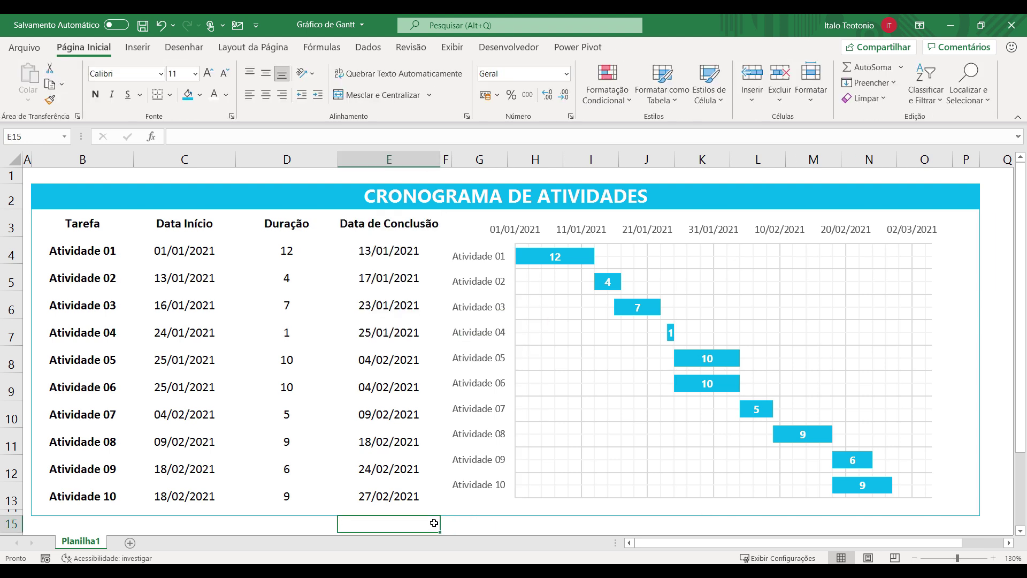
Format the activity name labels on the chart's vertical axis in bold Segoe UI
mouse_move(577, 379)
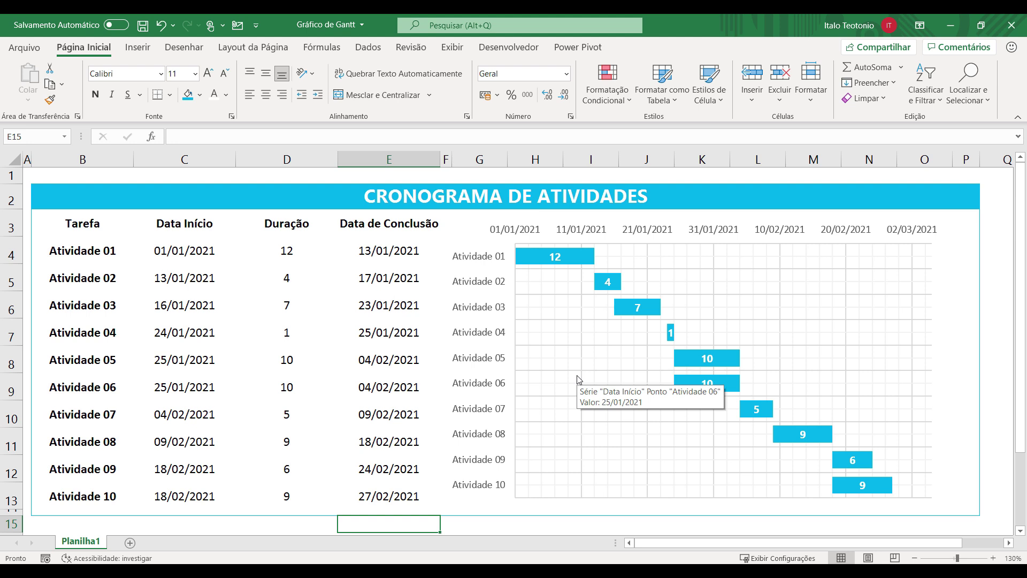
left_click(493, 255)
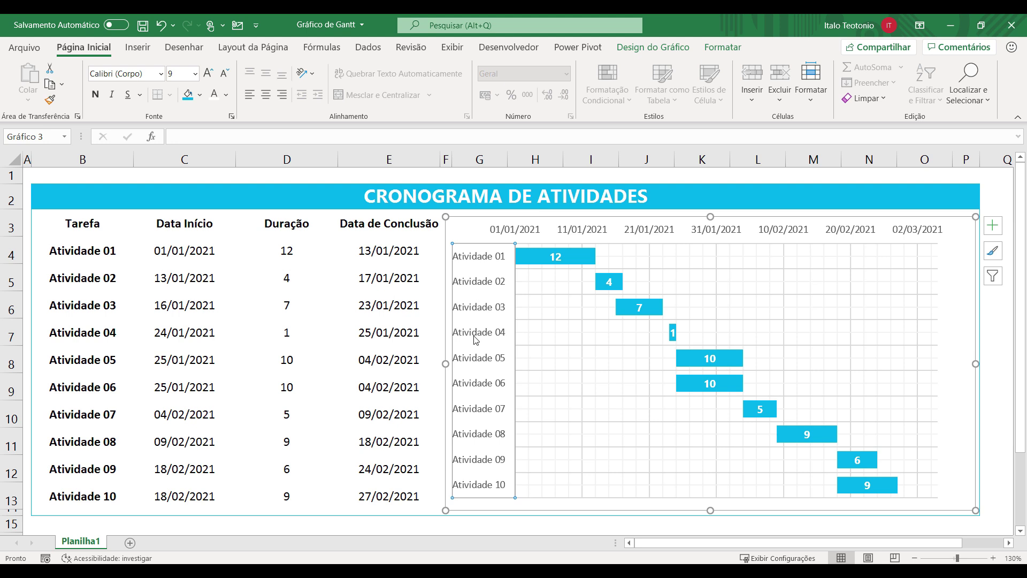
left_click(96, 94)
left_click(121, 73)
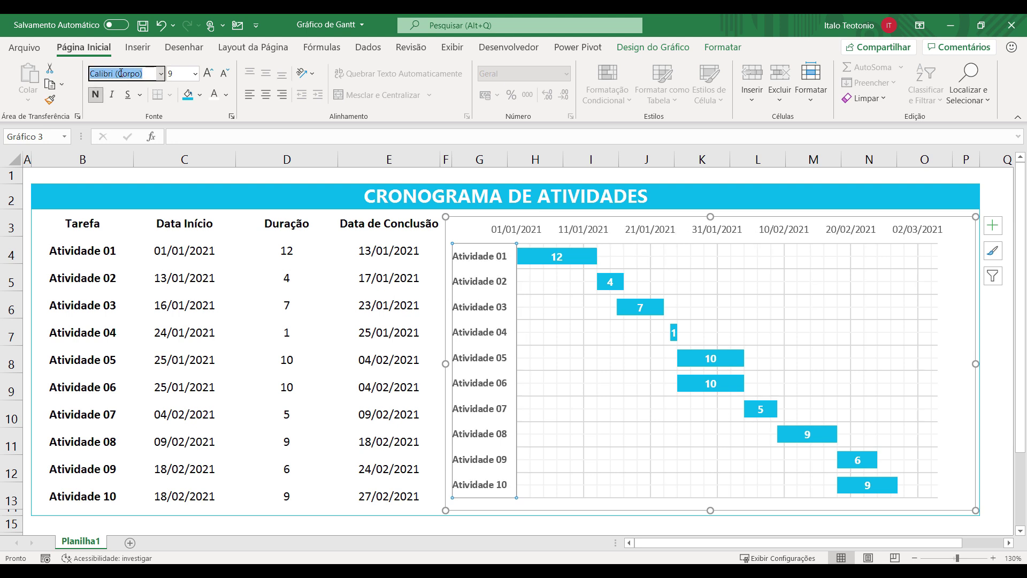
type("Segoe UI")
key("Return")
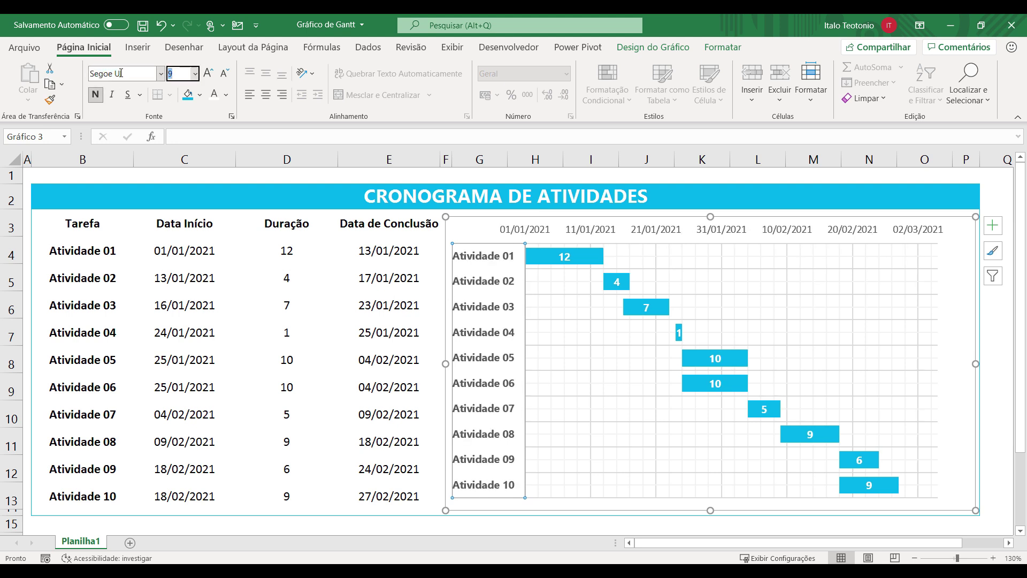
Format the date labels on the chart's horizontal axis in bold Segoe UI and deselect the chart
left_click(615, 231)
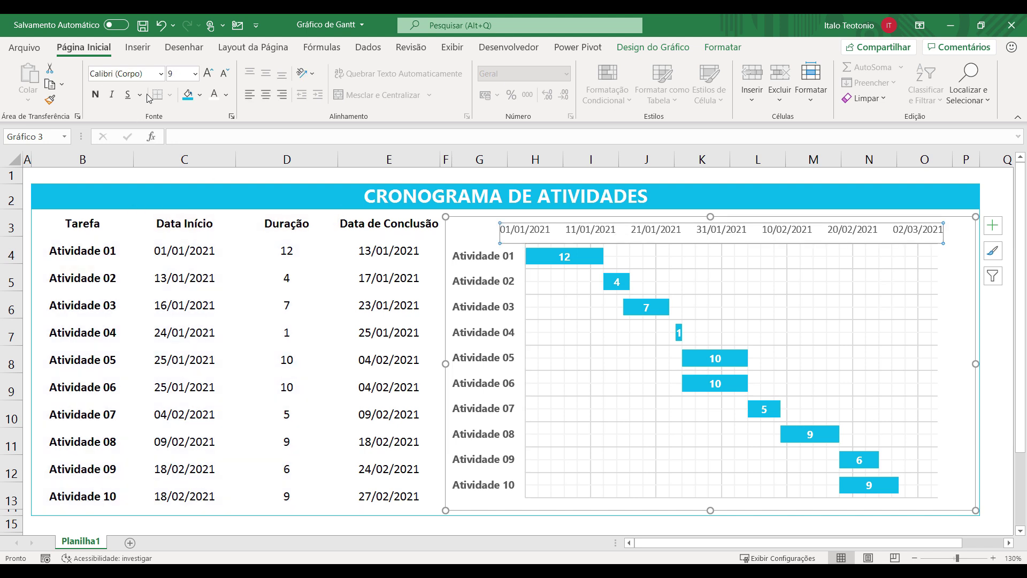
left_click(121, 73)
type("Se")
key("Tab")
left_click(95, 98)
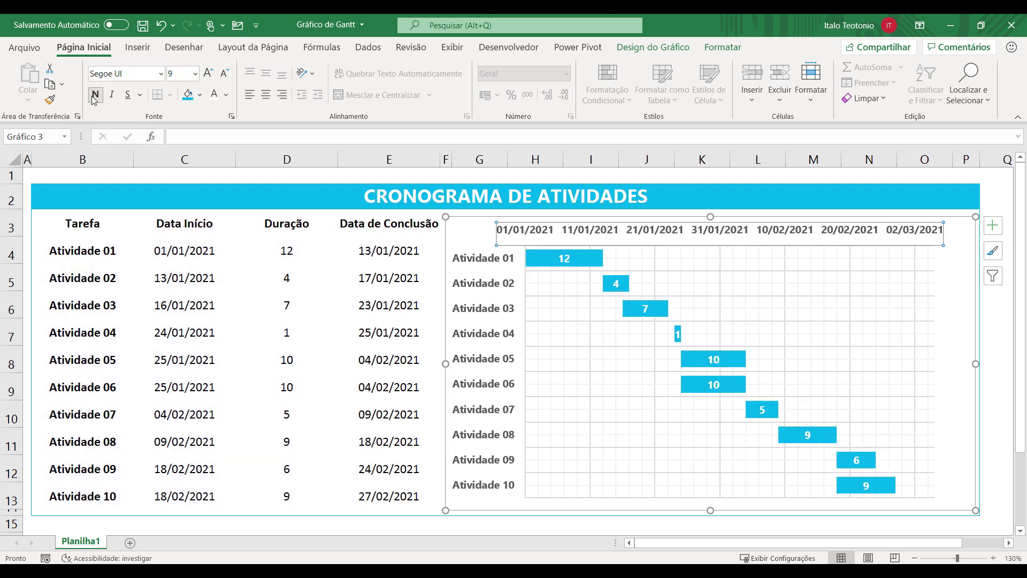
left_click(487, 526)
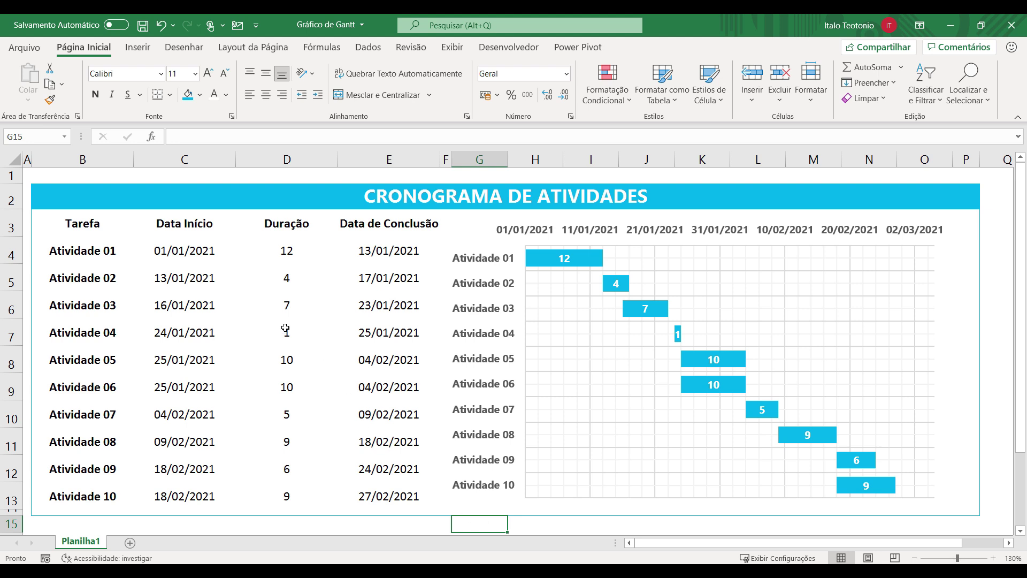
Set the duration of Atividade 04 in D7 to 2
left_click(285, 334)
type("2")
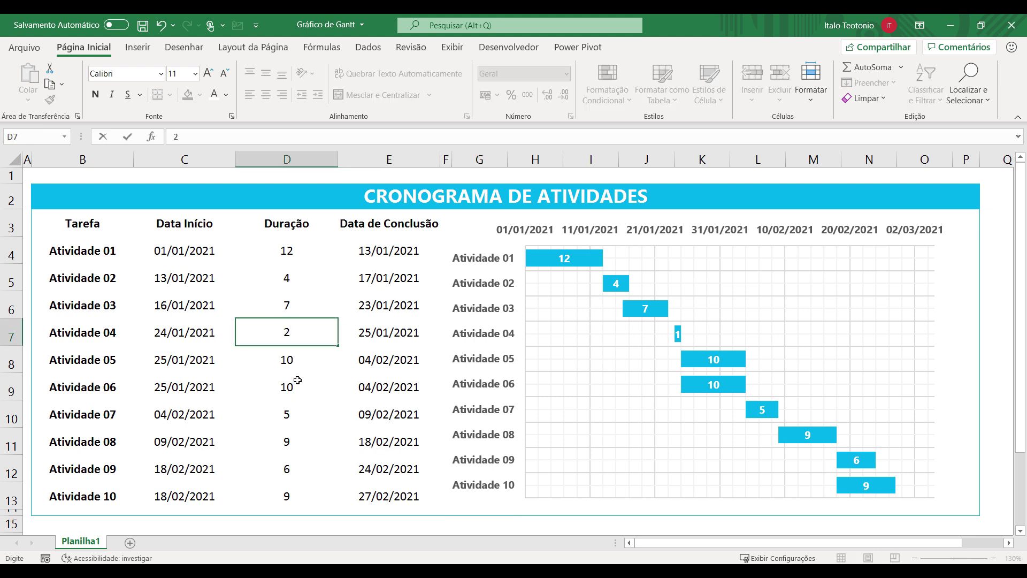
key("Return")
Set the start dates of Atividade 05 in C8 and Atividade 06 in C9 to 26/01/2021
key("Left")
key("F2")
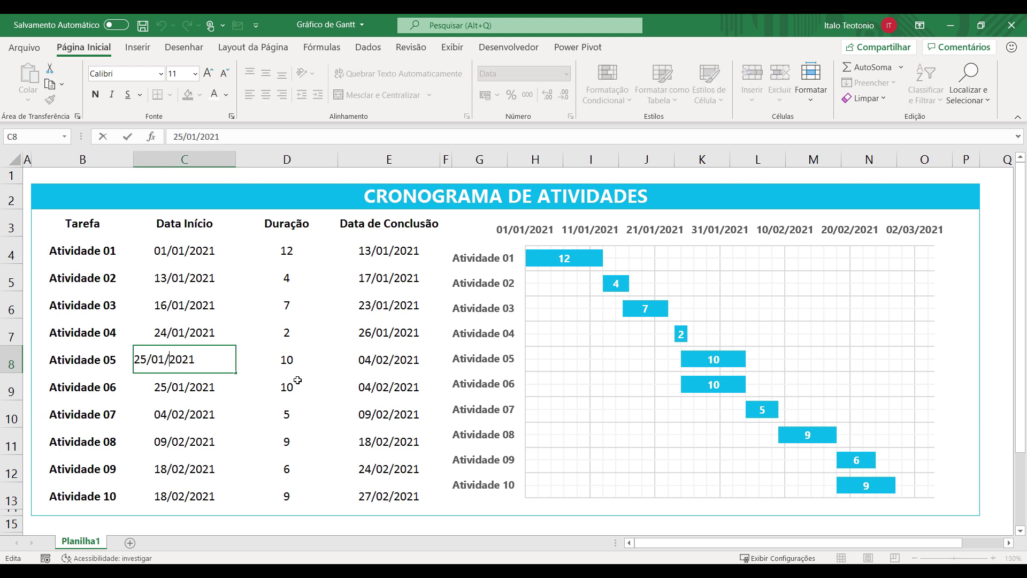
key("BackSpace")
type("6")
key("Return")
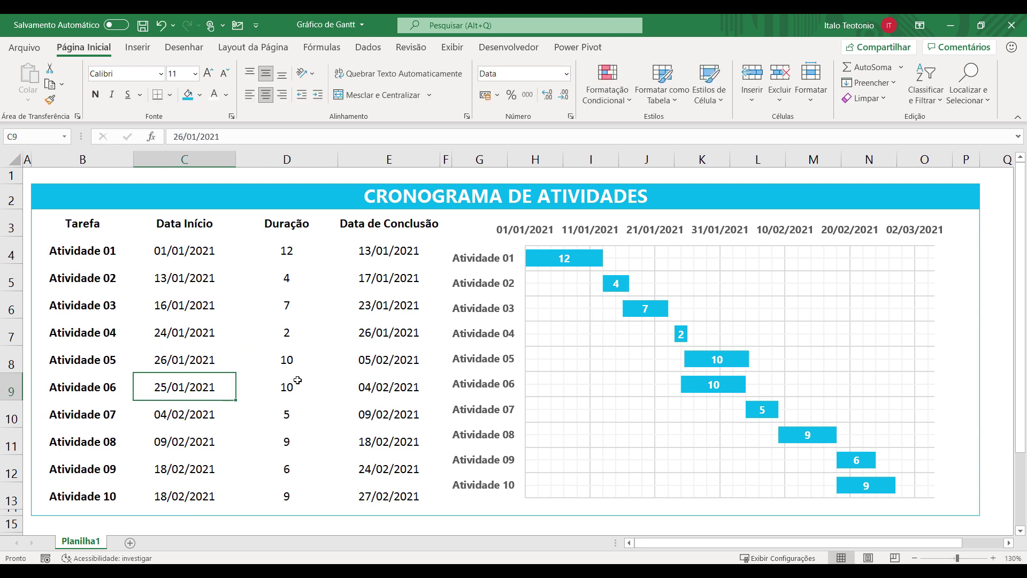
key("F2")
key("Left")
key("Left")
key("Left")
key("Delete")
type("6")
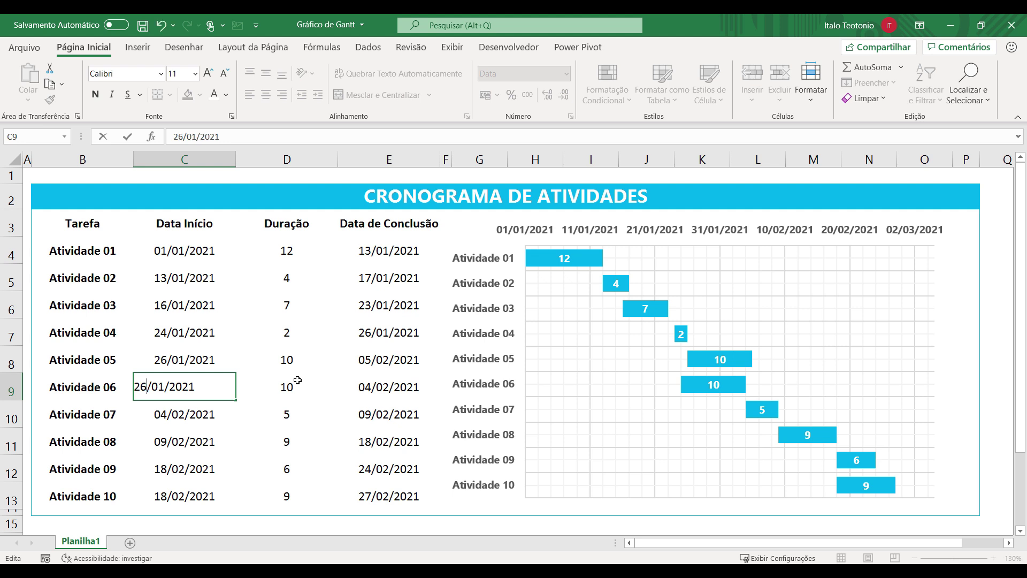
key("Return")
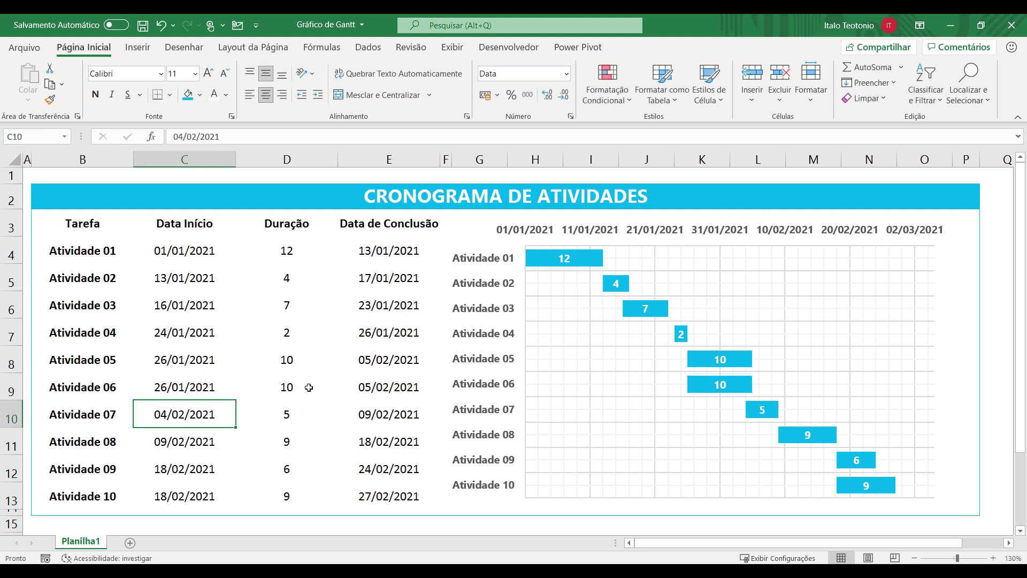
Draw a spin button form control beside the duration of Atividade 01 in D4 and delete it
left_click_drag(315, 248, 289, 498)
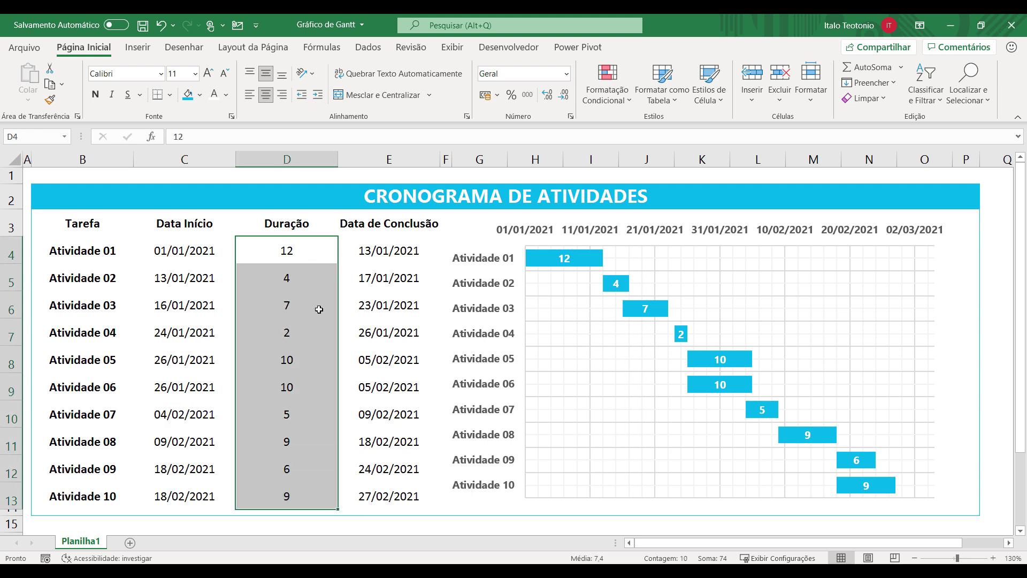
left_click(307, 249)
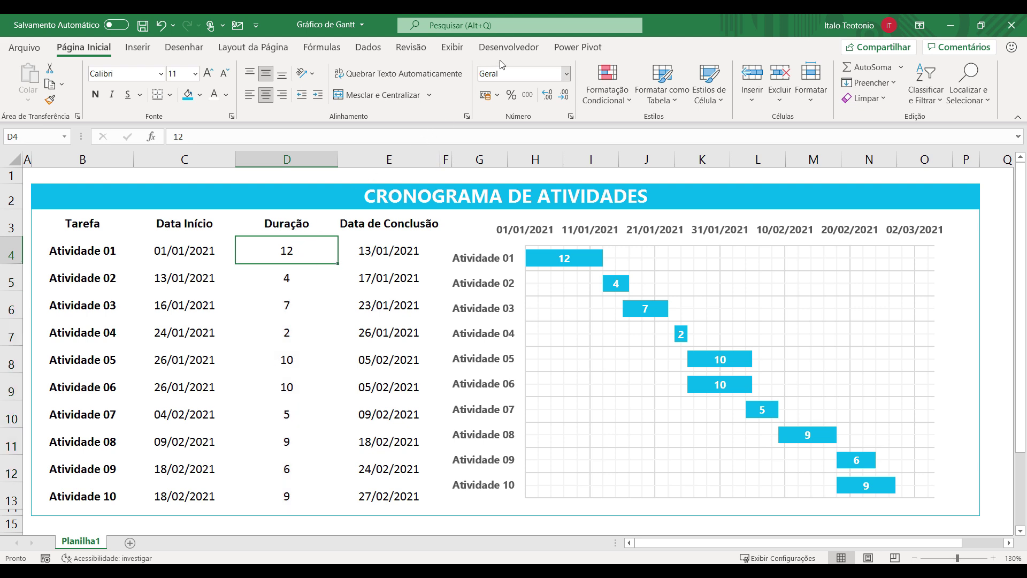
left_click(508, 47)
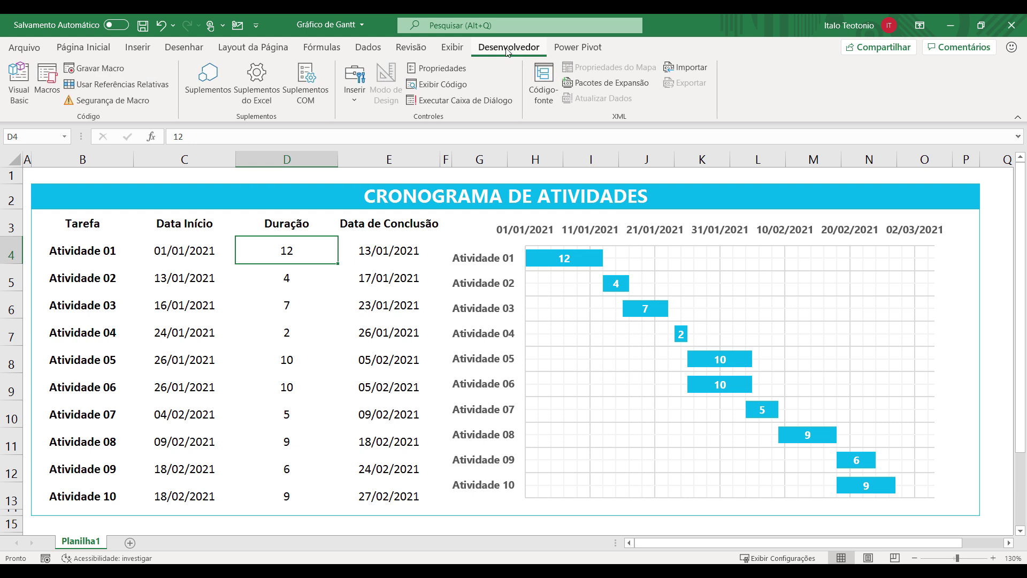
left_click(354, 81)
left_click(384, 137)
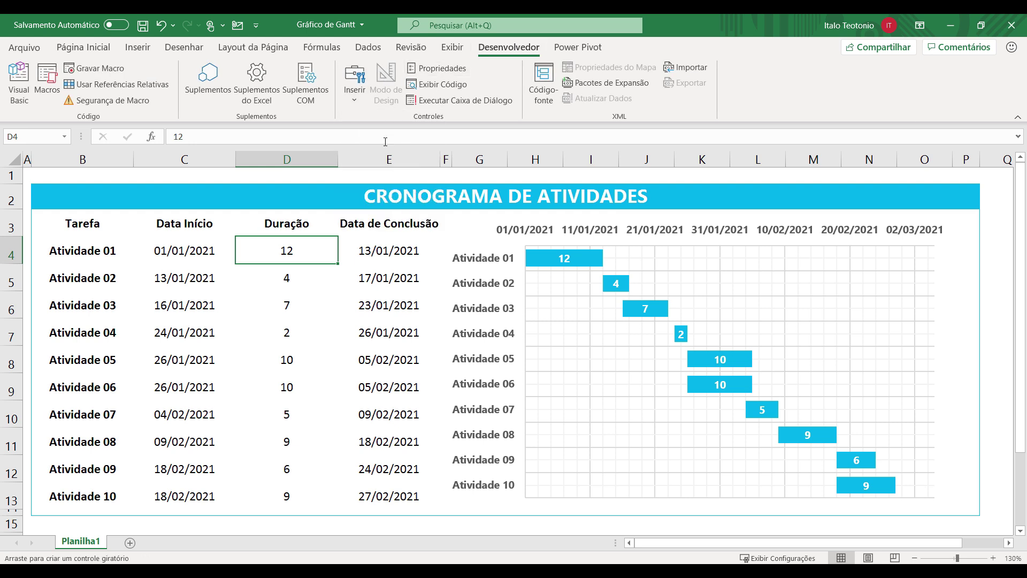
left_click_drag(316, 239, 333, 265)
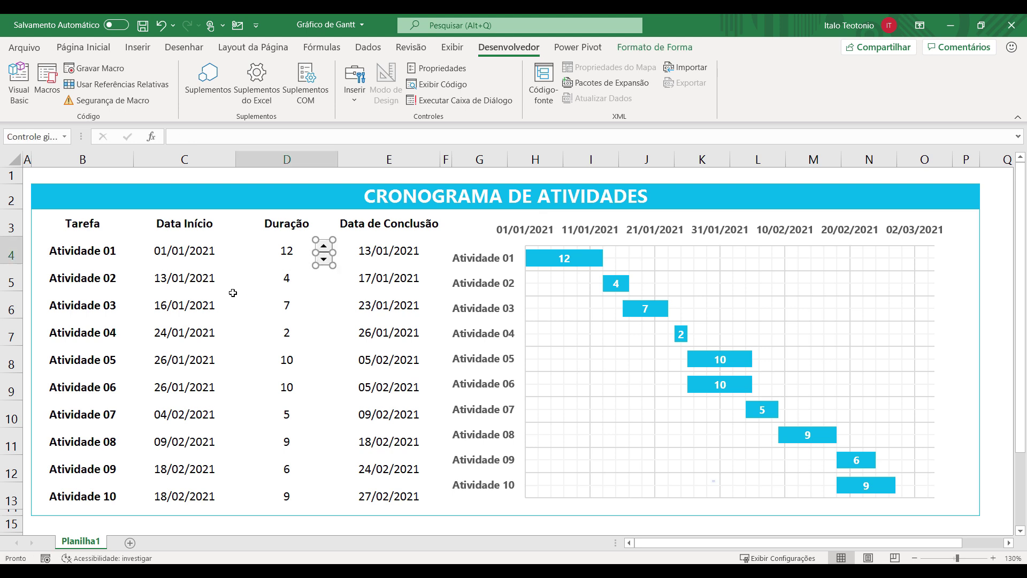
key("Delete")
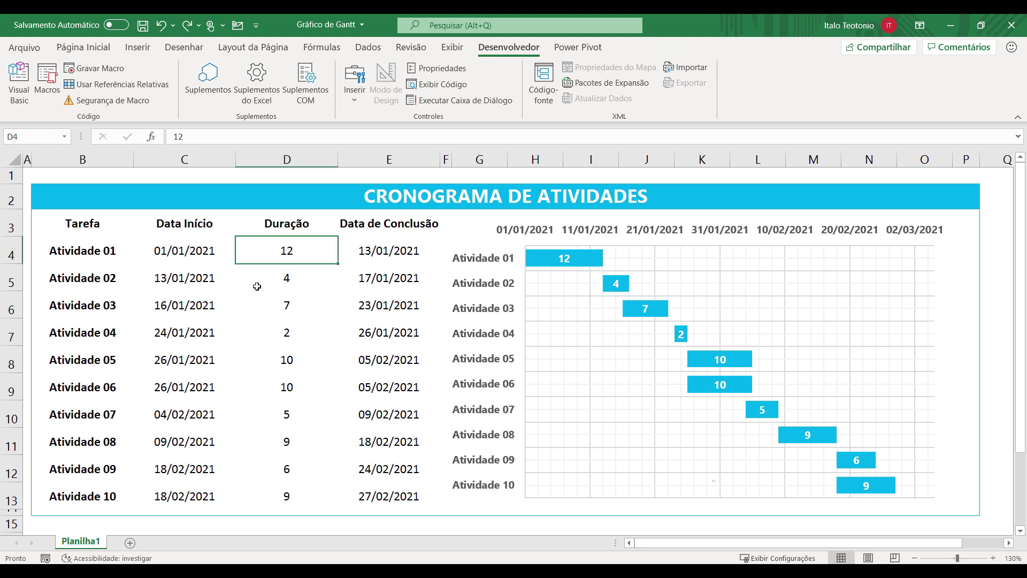
Review the ribbon customization options where Desenvolvedor is enabled, and cancel without changing anything
left_click(256, 285)
left_click(37, 50)
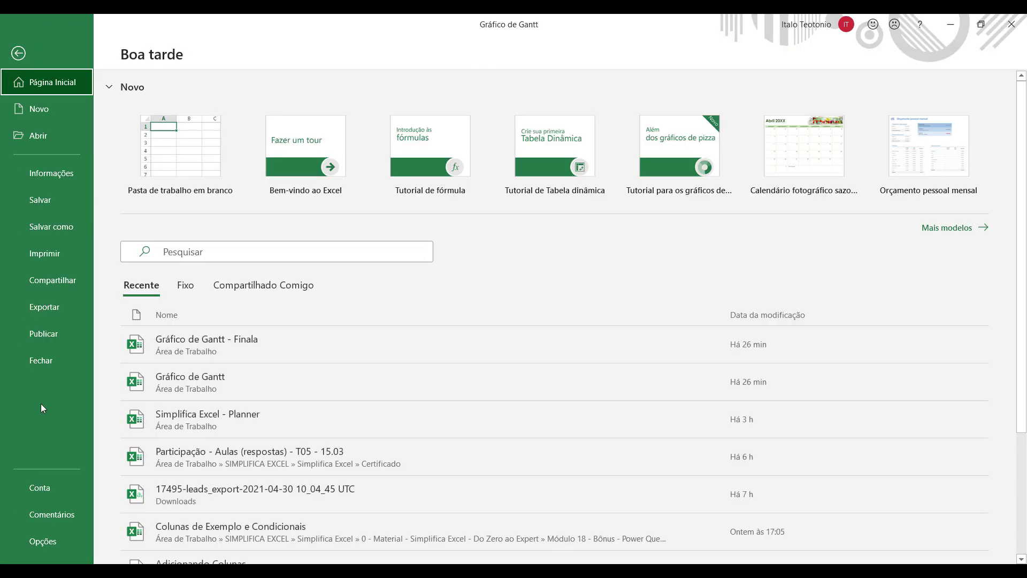
left_click(65, 534)
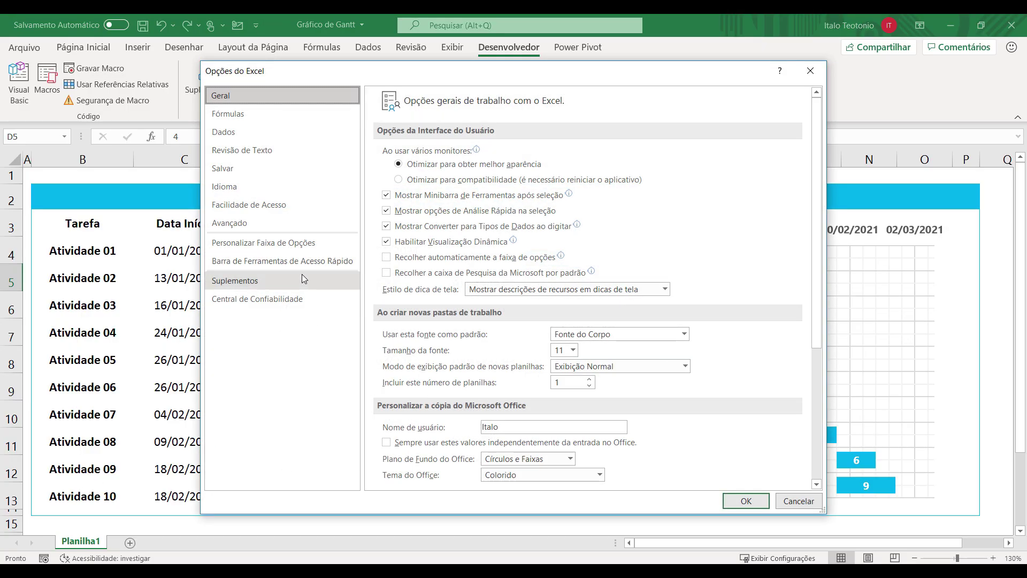
left_click(306, 250)
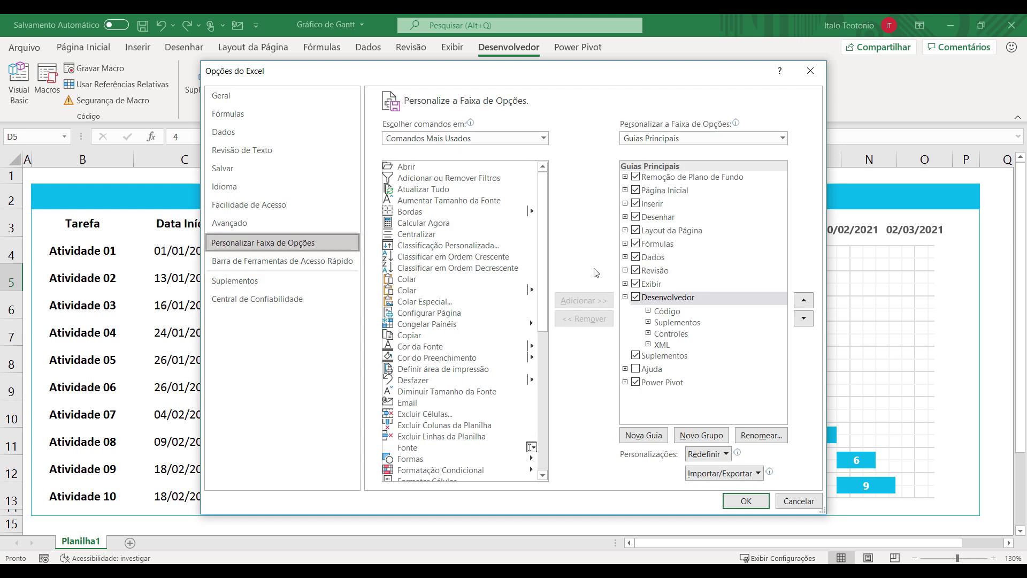
left_click(799, 501)
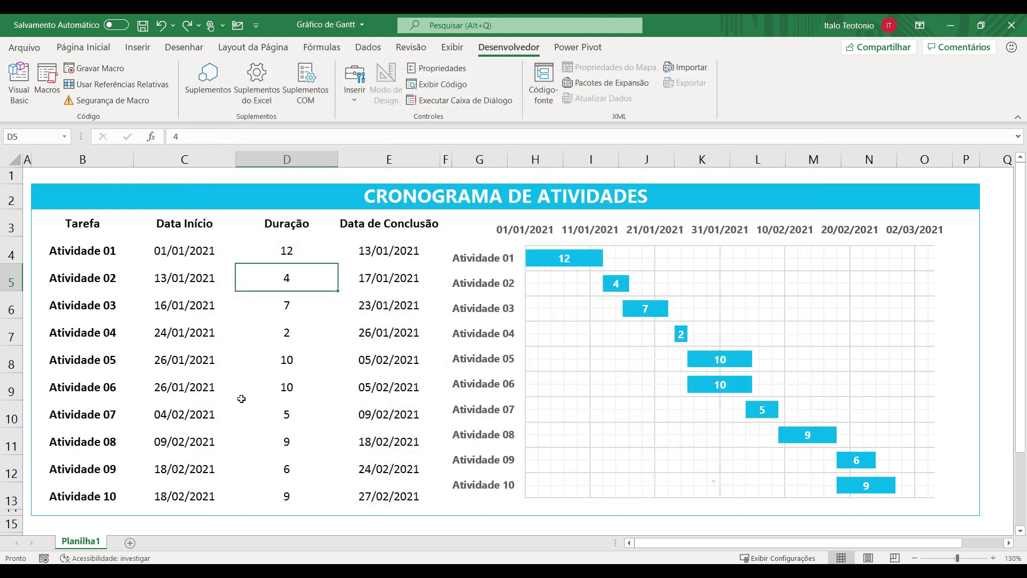
Apply light blue inside borders to the schedule table B3:E13
left_click(230, 395)
left_click_drag(76, 232, 356, 496)
right_click(315, 435)
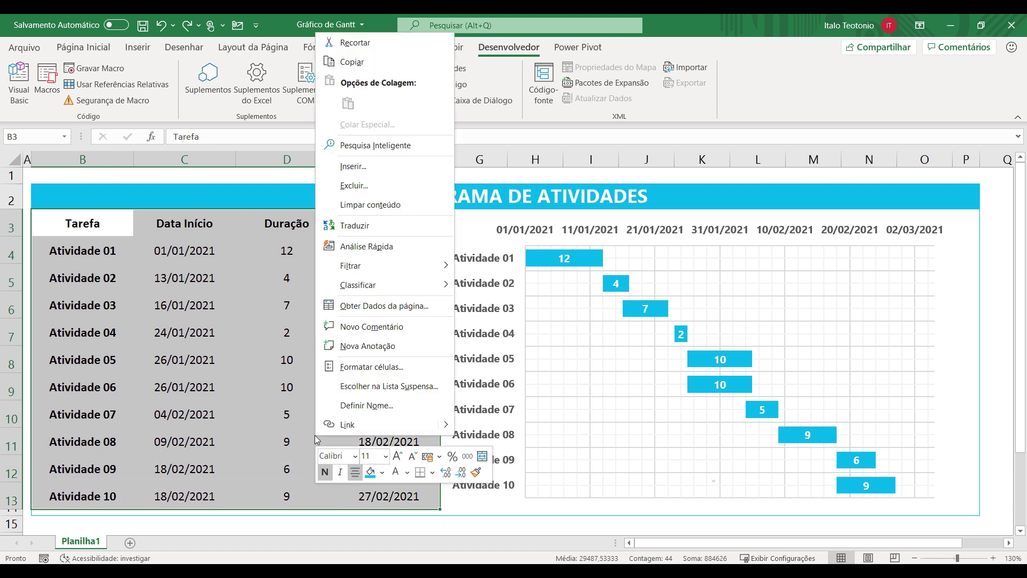
left_click(372, 367)
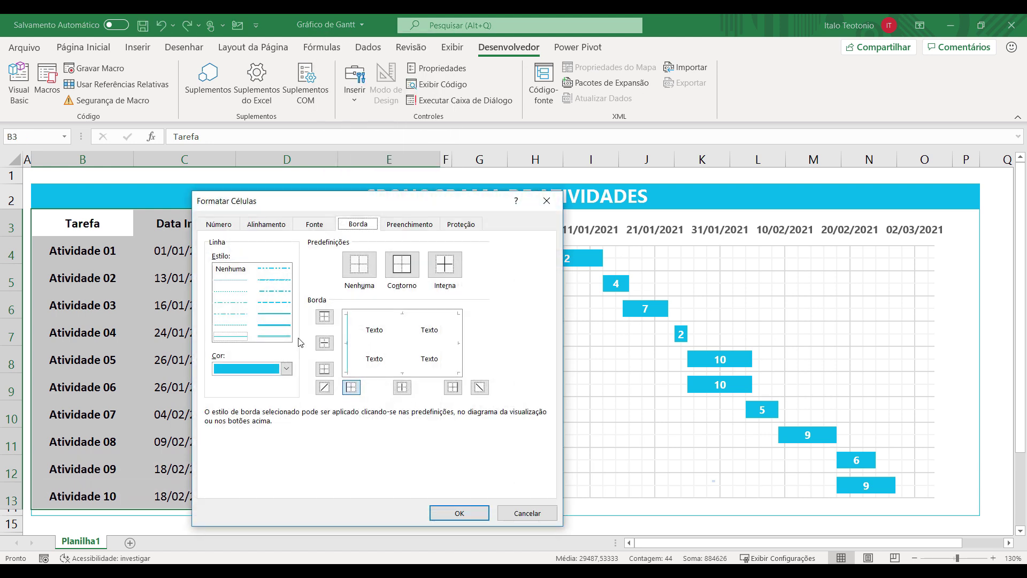
left_click(454, 266)
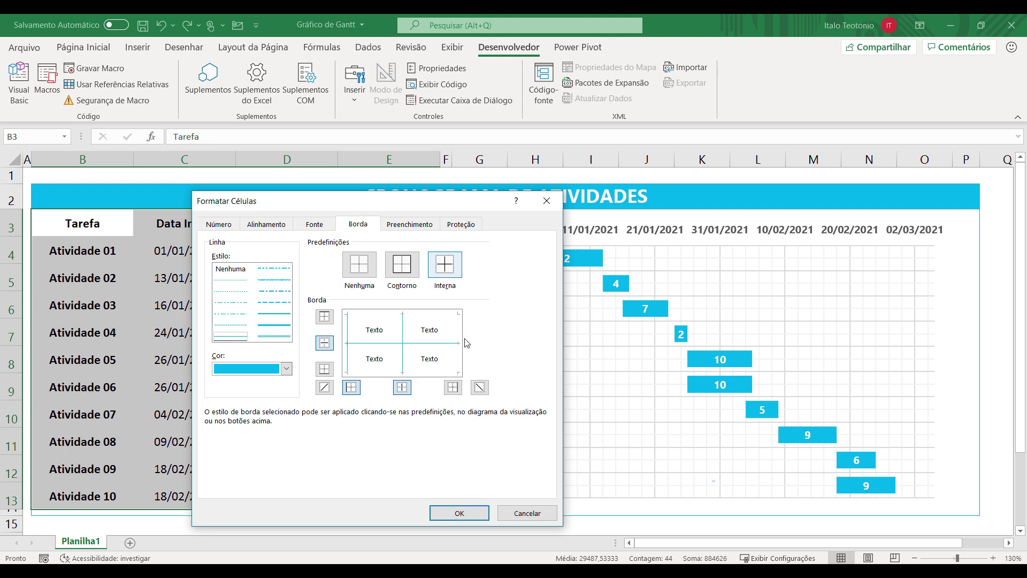
left_click(463, 513)
left_click(305, 365)
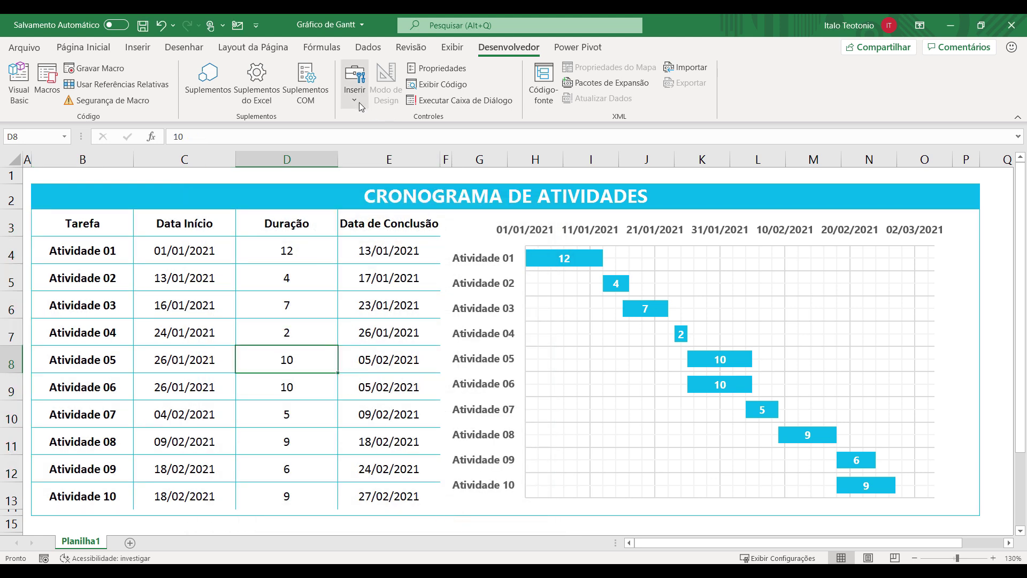
Insert a small spin button form control beside the duration of Atividade 01 in D4 and deselect it
left_click(354, 85)
left_click(388, 137)
left_click_drag(320, 240, 333, 261)
left_click(328, 276)
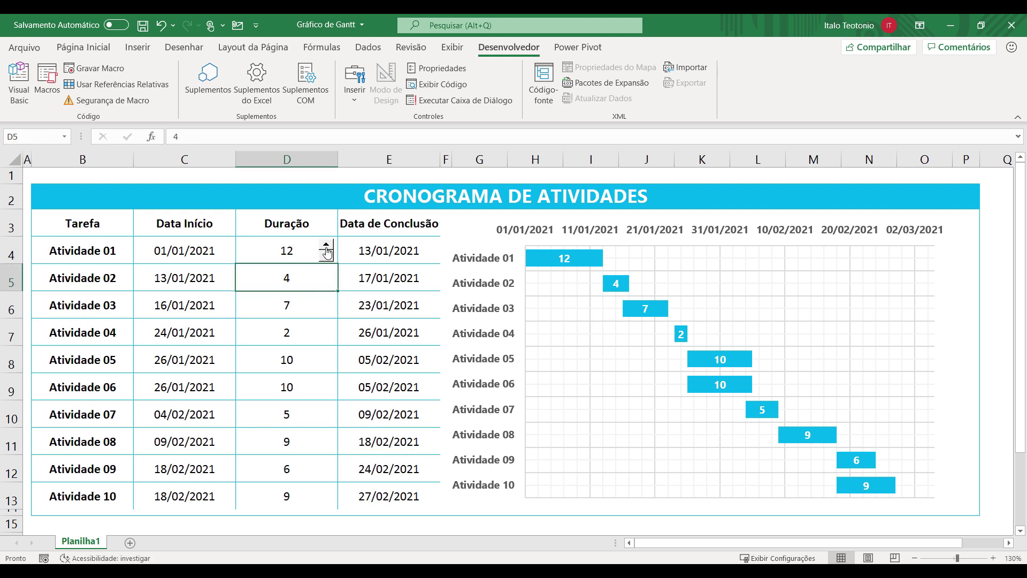
Link the Atividade 01 spin button to cell D4 and set its current value to 12
left_click(325, 255)
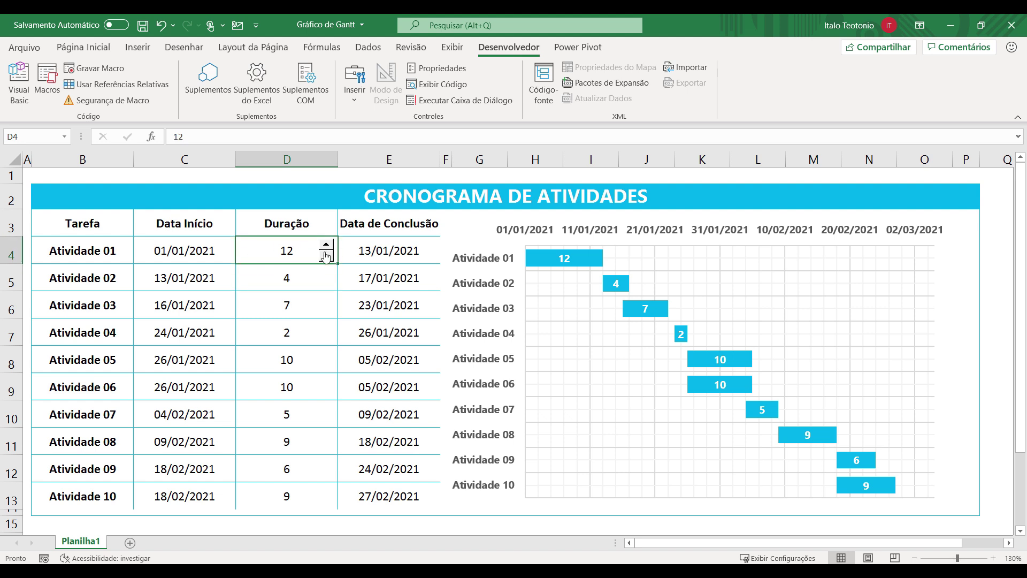
right_click(326, 257)
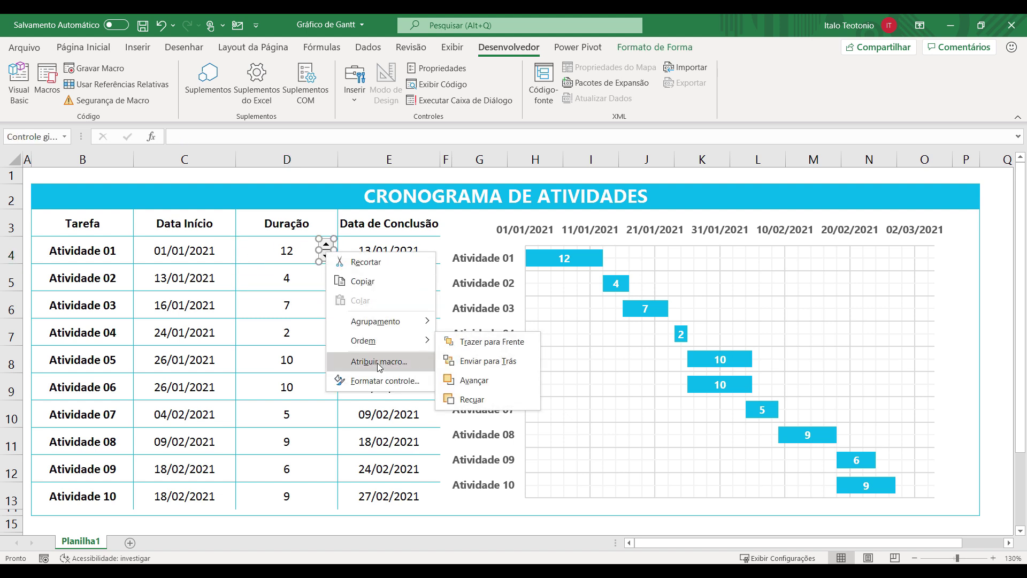
left_click(377, 377)
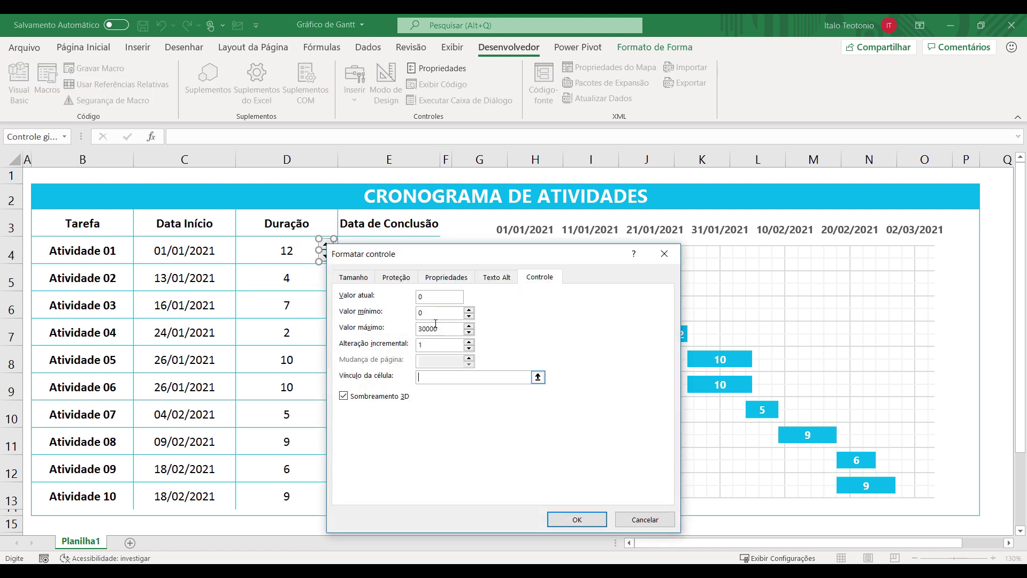
left_click_drag(454, 263, 561, 244)
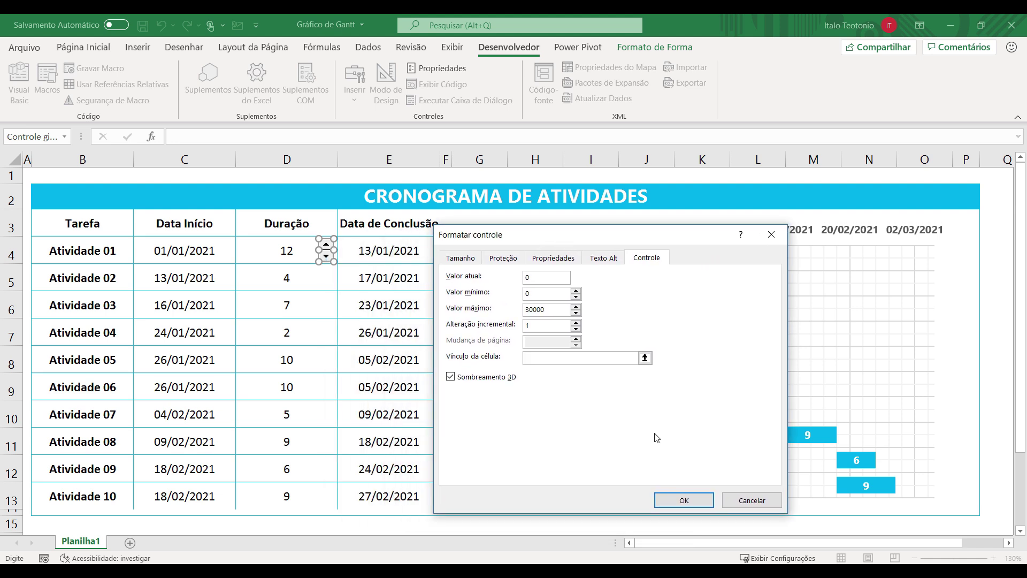
left_click(292, 254)
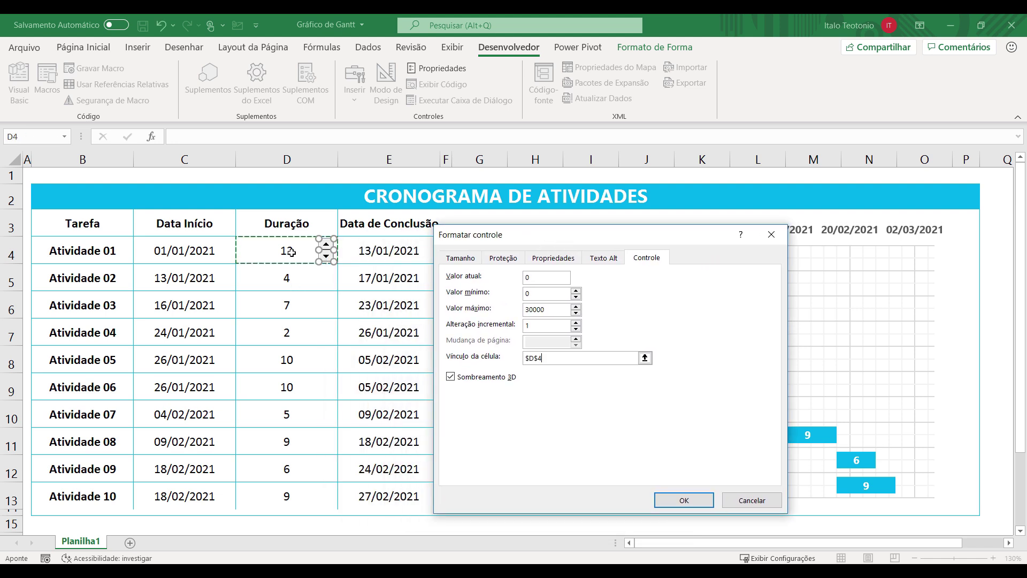
double_click(531, 277)
type("12")
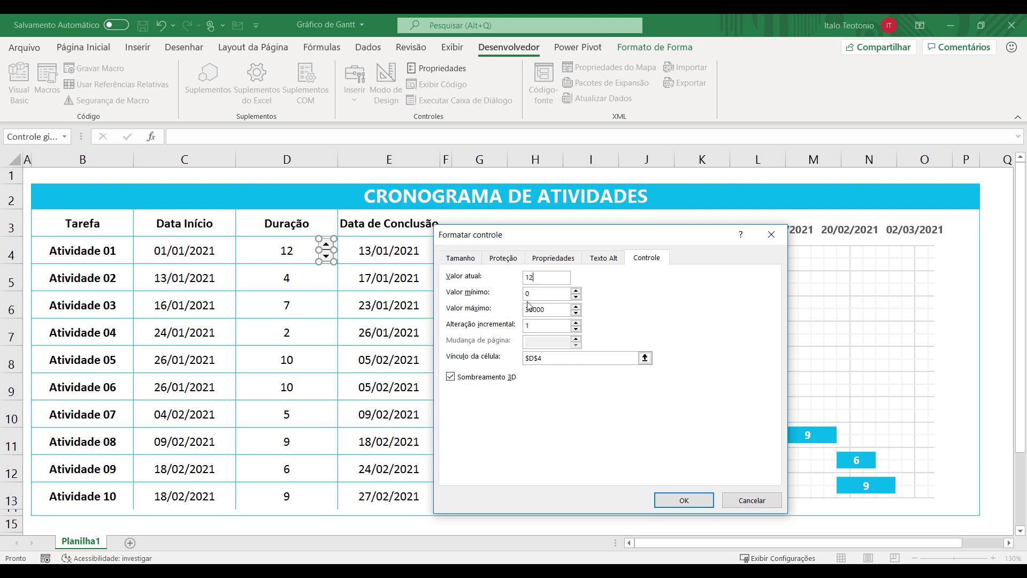
left_click(684, 504)
left_click(297, 382)
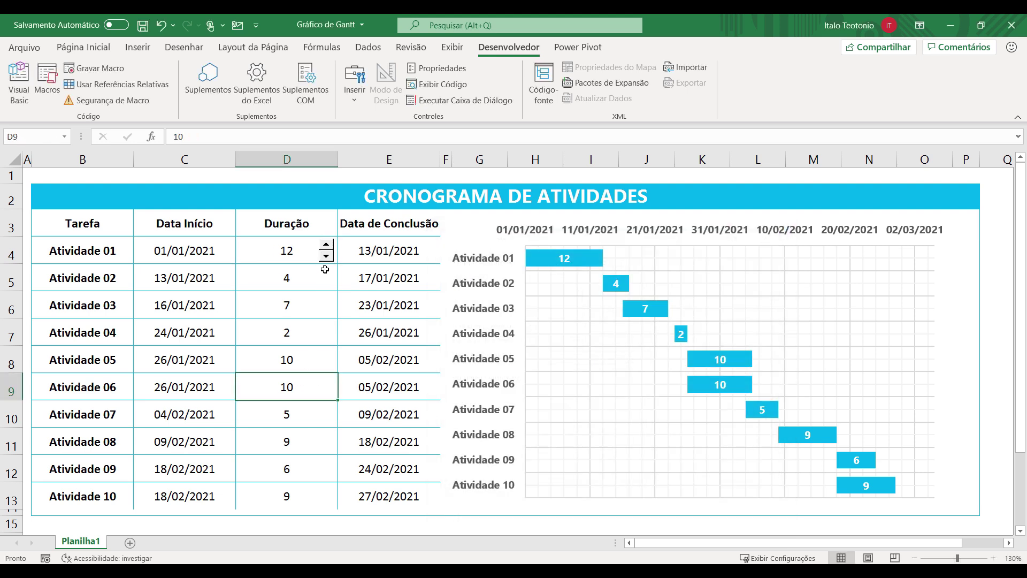
Test the Atividade 01 spin button by raising and lowering the duration, ending back at 12
left_click(326, 245)
left_click(326, 259)
left_click(327, 245)
left_click(327, 245)
left_click(327, 245)
left_click(327, 245)
left_click(327, 245)
left_click(327, 258)
left_click(326, 258)
left_click(327, 257)
left_click(326, 258)
left_click(327, 258)
left_click(327, 258)
key("ctrl+z")
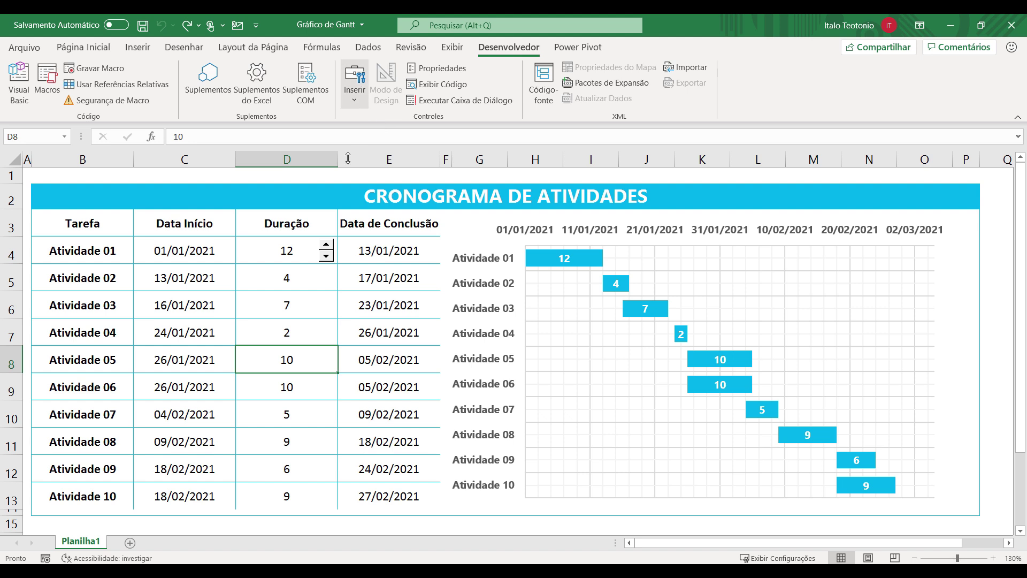
Insert a small spin button form control beside the duration of Atividade 02 in D5
left_click(358, 95)
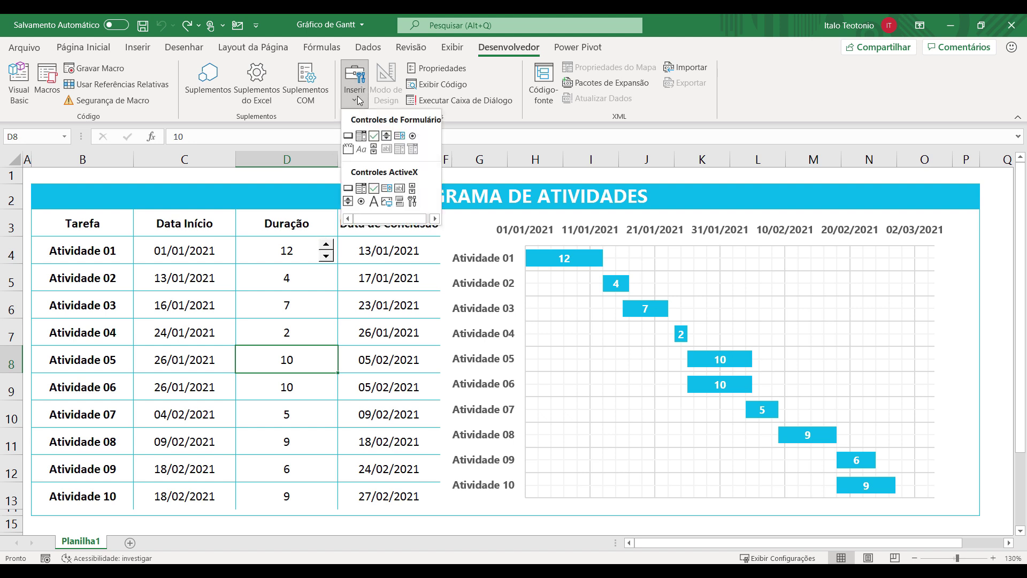
left_click(386, 137)
mouse_move(320, 267)
left_mouse_down()
mouse_move(335, 289)
mouse_move(326, 278)
left_mouse_up()
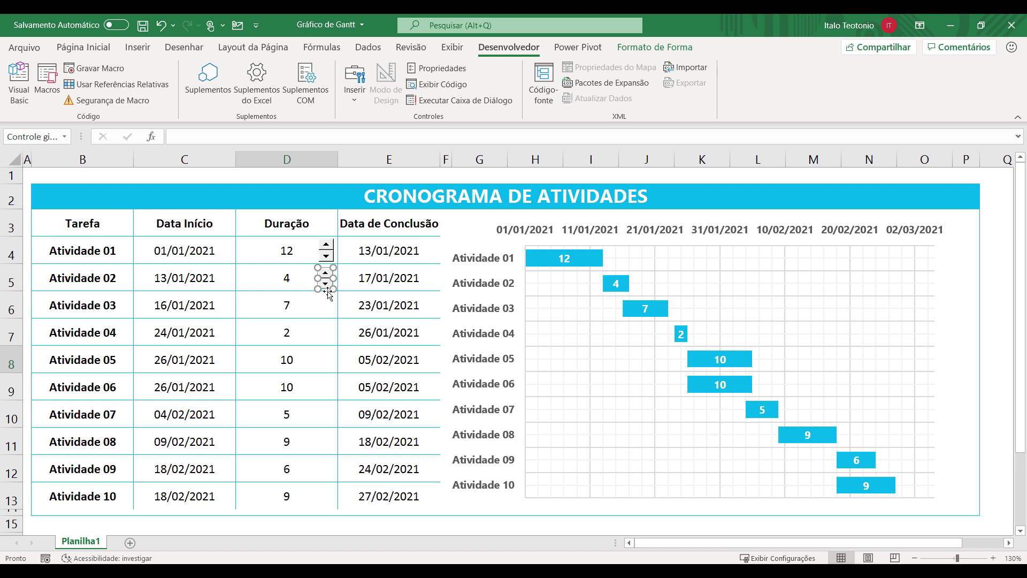
Link the Atividade 02 spin button to cell D5 and set its current value to 4
right_click(324, 277)
left_click(400, 411)
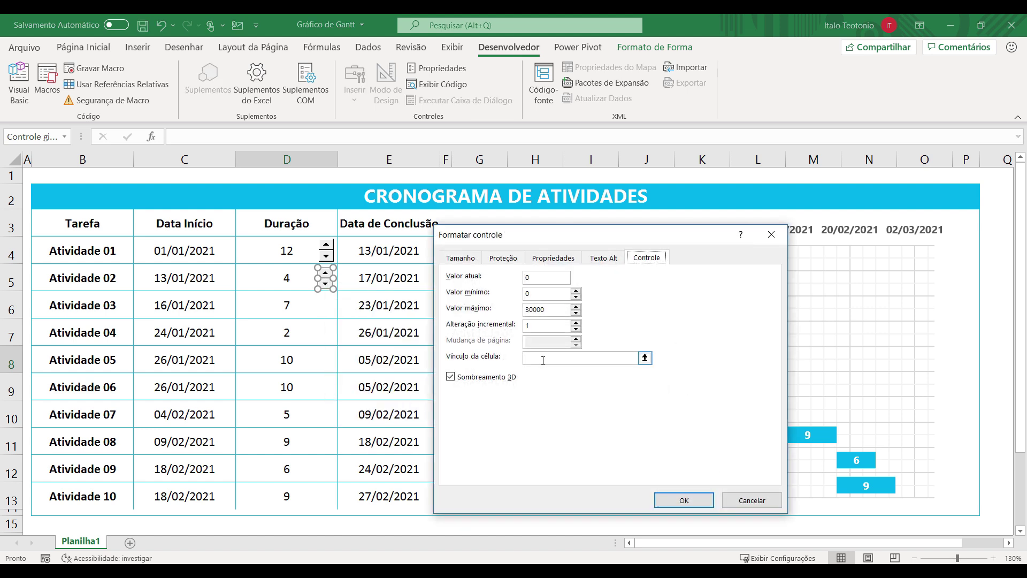
left_click(599, 358)
left_click(287, 278)
left_click(538, 276)
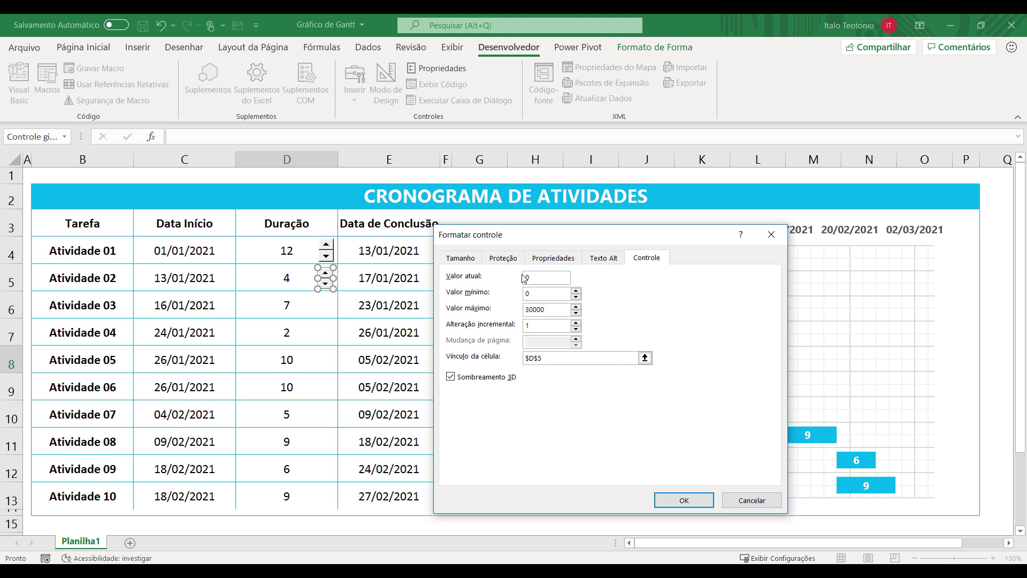
left_click(684, 500)
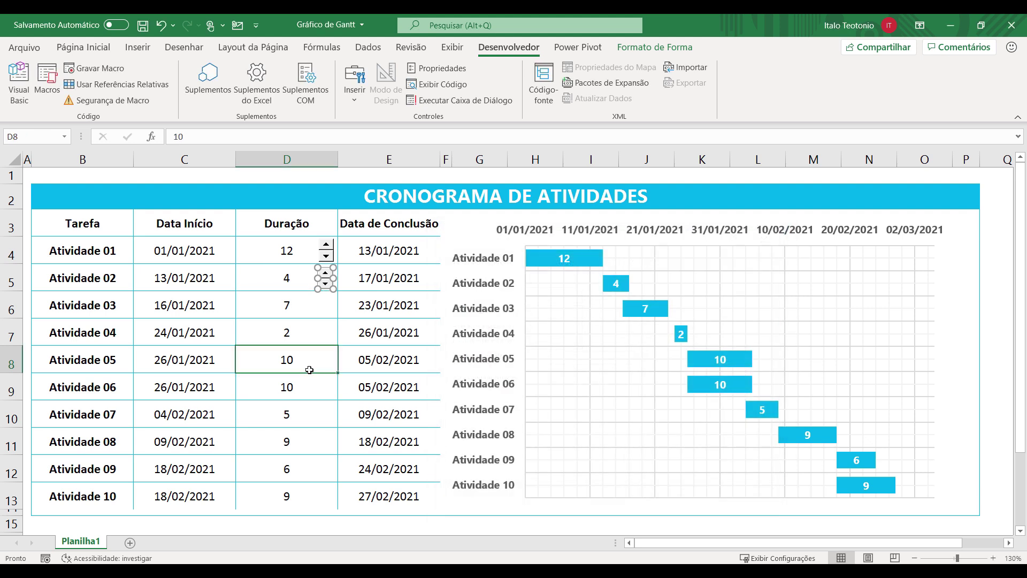
Test the Atividade 02 spin button by raising the duration and lowering it back to 4
left_click(327, 272)
left_click(327, 272)
left_click(325, 284)
left_click(326, 284)
left_click(311, 308)
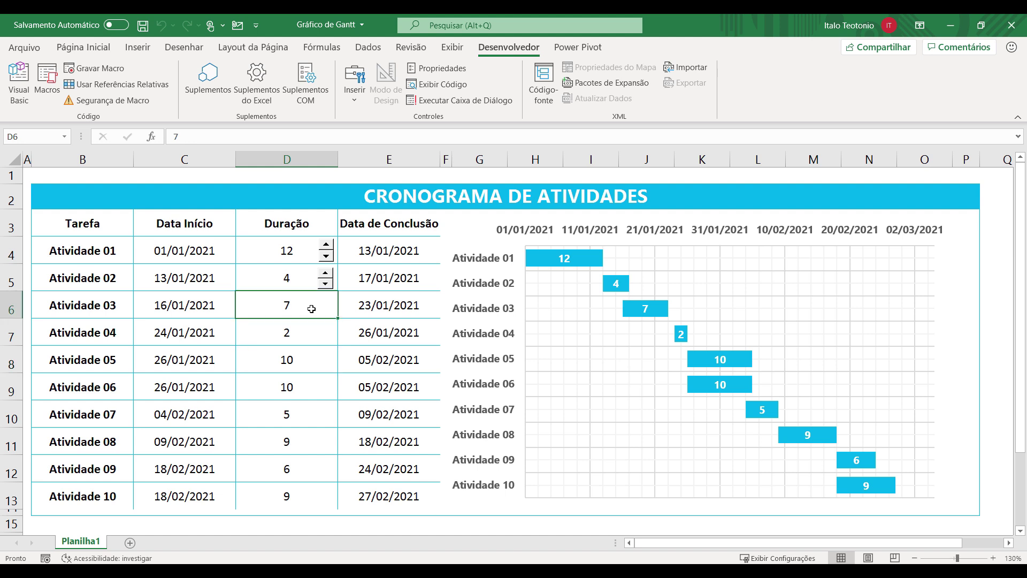
Duplicate the Atividade 01 and 02 spin buttons together beside the durations of Atividade 03 and 04
left_click(326, 277, "ctrl")
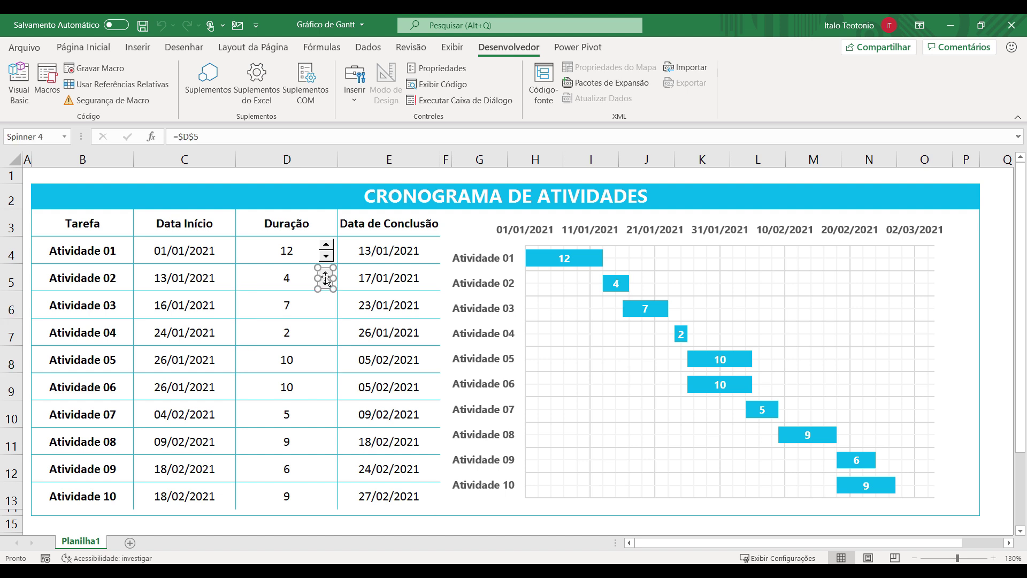
left_click(326, 251, "ctrl")
left_click_drag(328, 255, 327, 310)
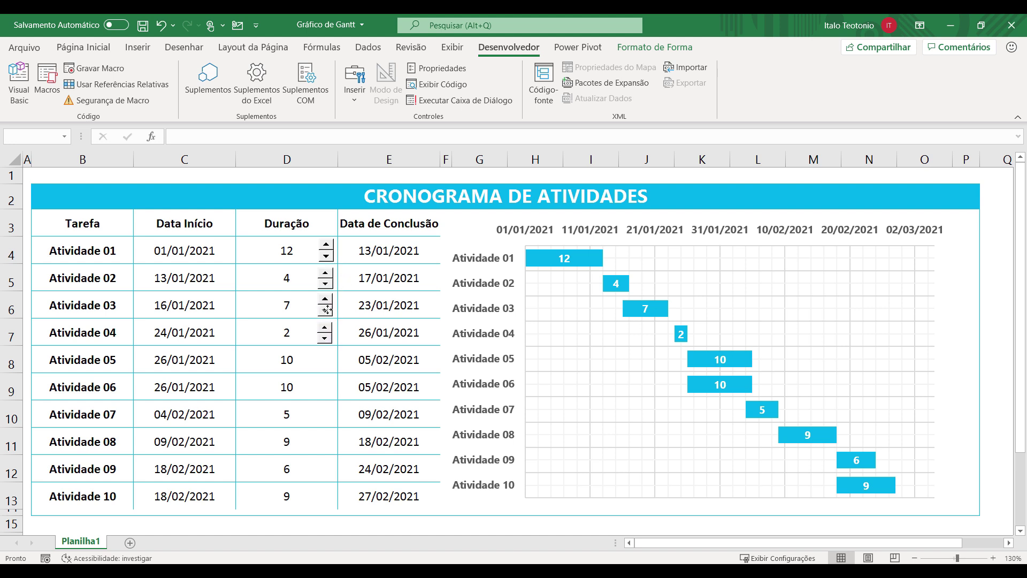
Link the copied Atividade 03 spin button to cell D6 and set its current value to 7
right_click(325, 303)
left_click(393, 431)
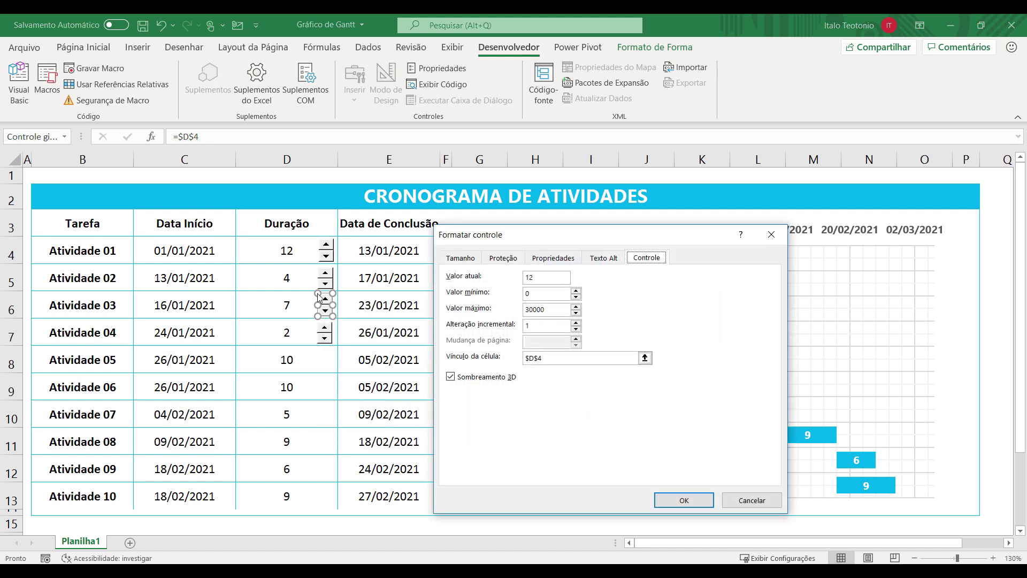
left_click(548, 358)
key("BackSpace")
left_click(531, 294)
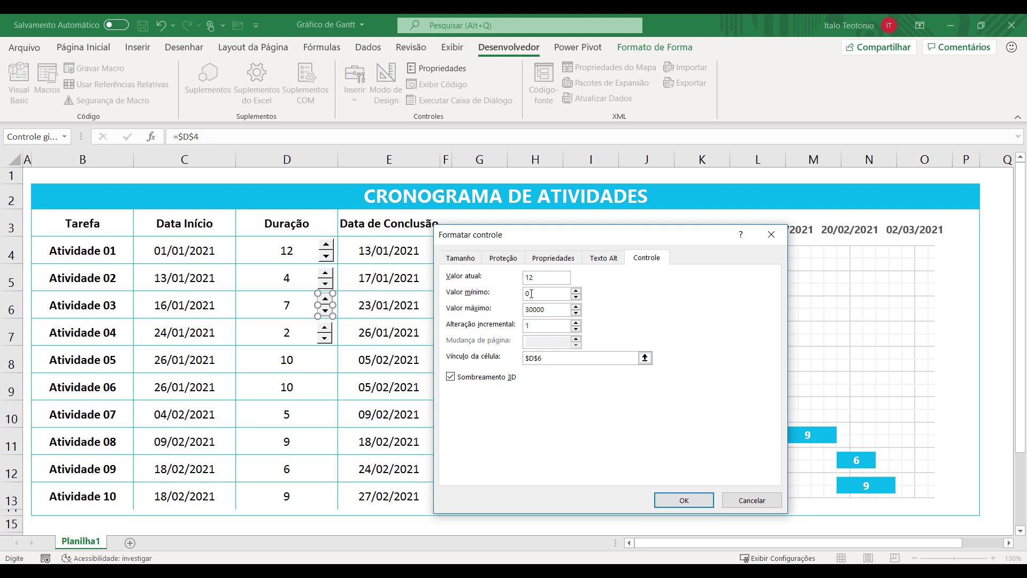
left_click_drag(546, 278, 516, 284)
type("7")
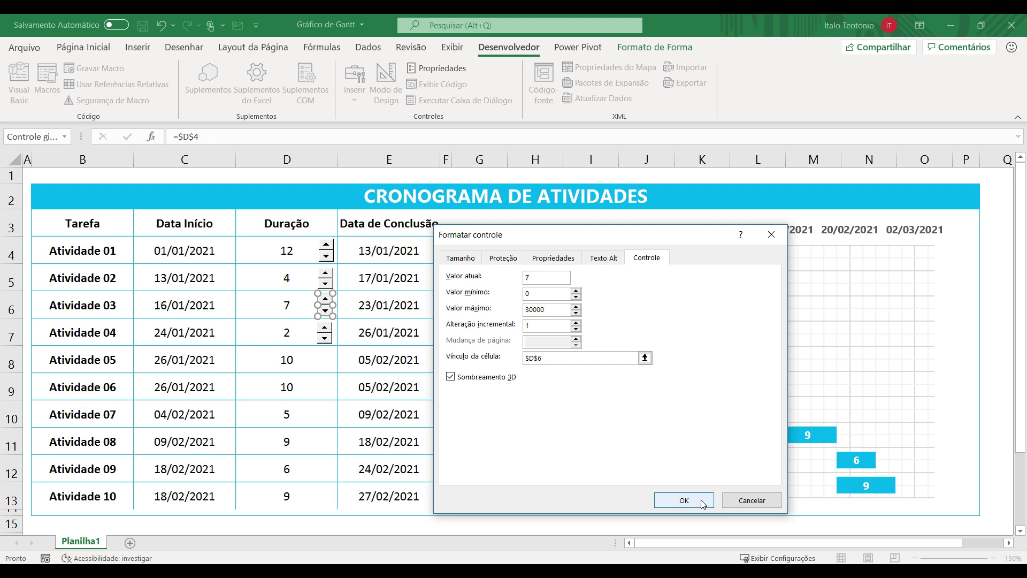
left_click(684, 500)
left_click(303, 390)
Raise the duration of Atividade 01 to 12 with its spin button
left_click(292, 250)
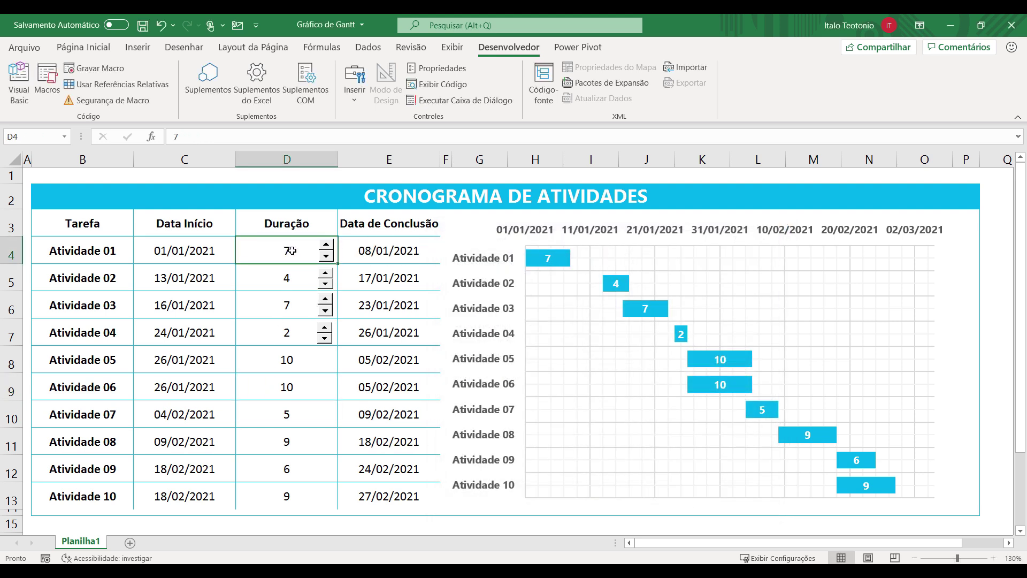
left_click(325, 245)
left_click(326, 245)
left_click(325, 245)
left_click(325, 245)
left_click(326, 245)
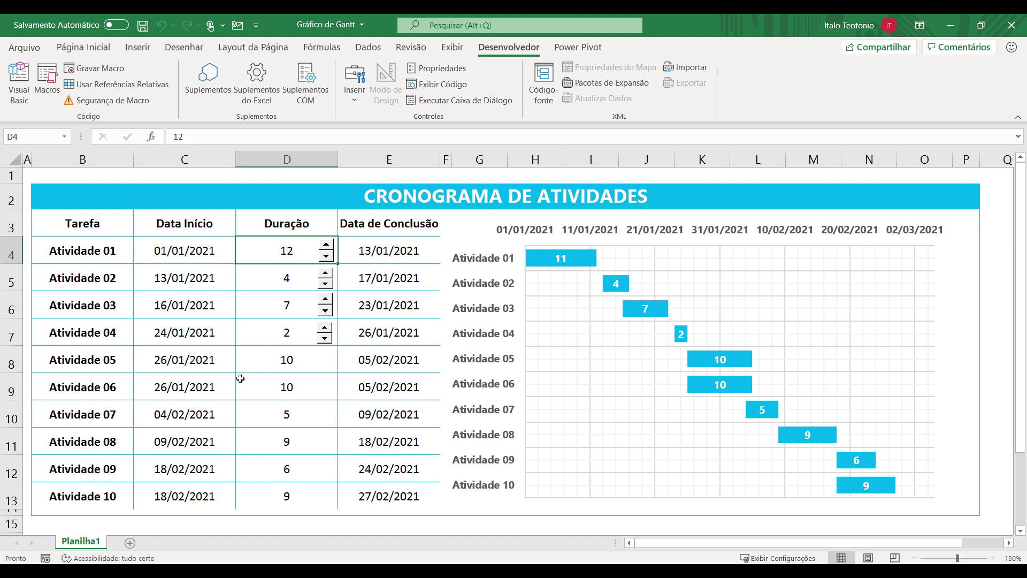
Link the copied Atividade 04 spin button to cell D7 and set the duration in D7 to 2
right_click(324, 343)
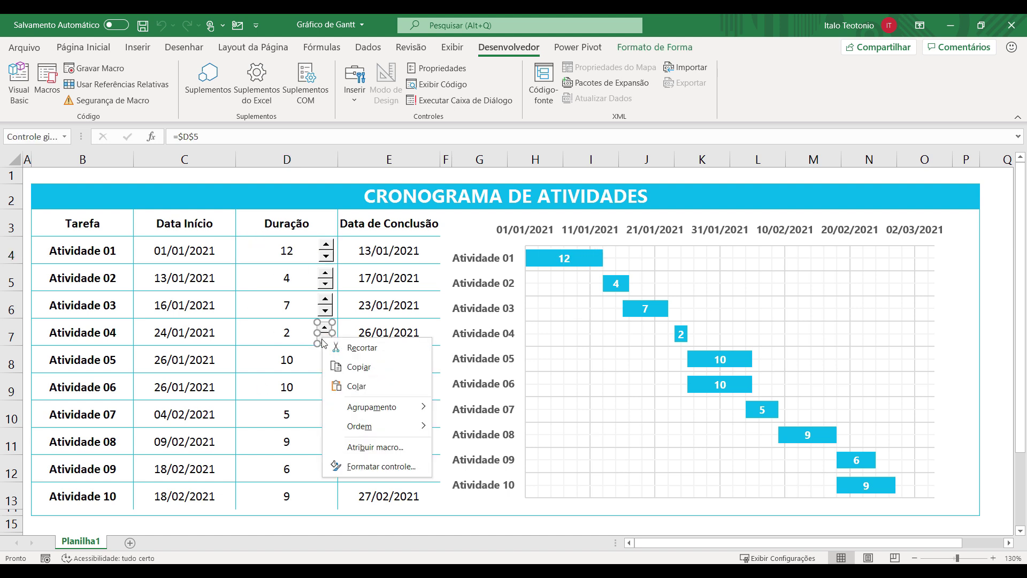
left_click(378, 467)
left_click(548, 360)
key("BackSpace")
type("7")
left_click(301, 334)
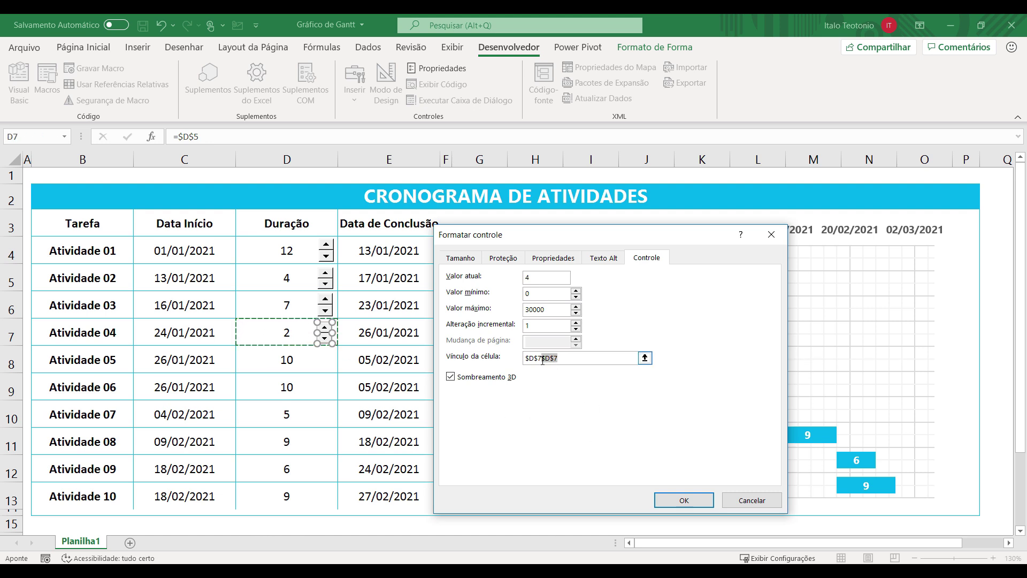
key("BackSpace")
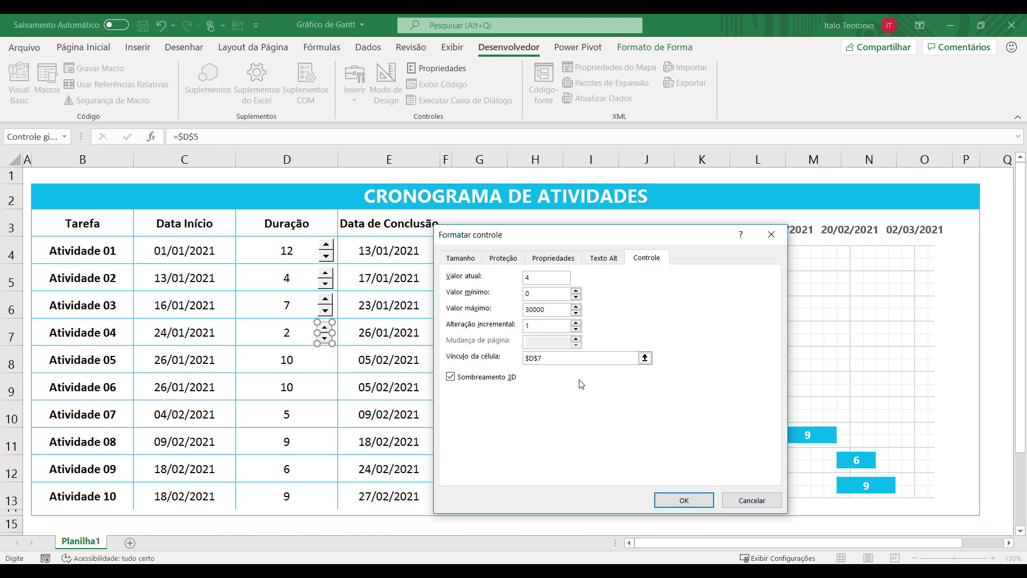
left_click(682, 500)
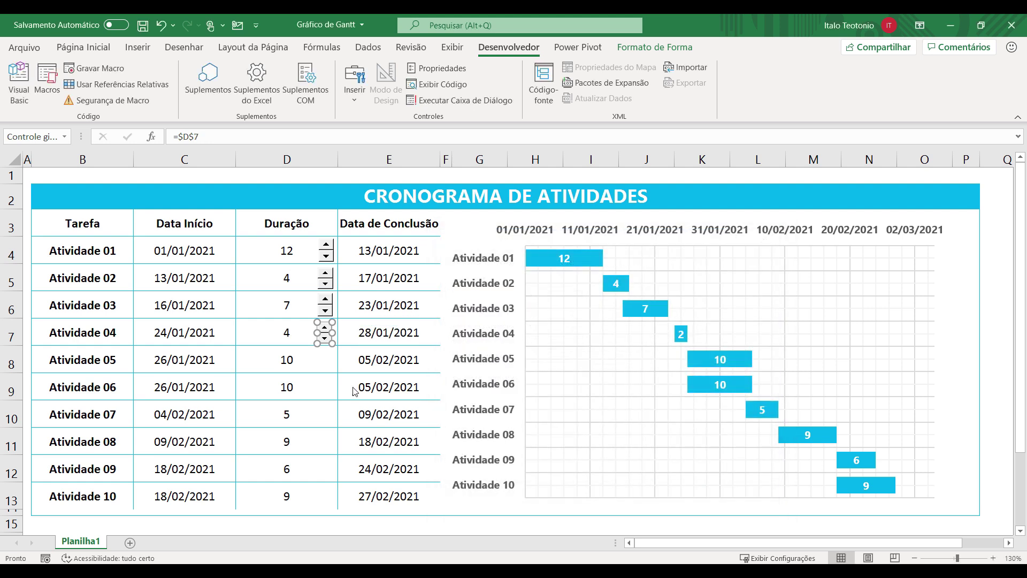
type("2")
key("Return")
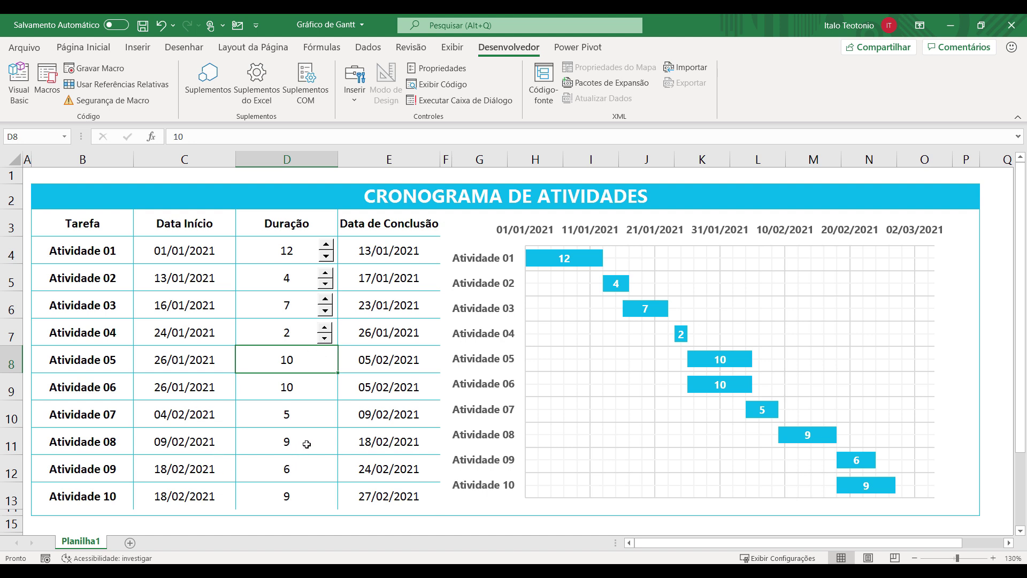
Test the Atividade 03 spin button by raising and lowering the duration in D6
left_click(325, 302)
left_click(325, 302)
left_click(325, 313)
left_click(324, 318)
left_click(324, 315)
left_click(325, 314)
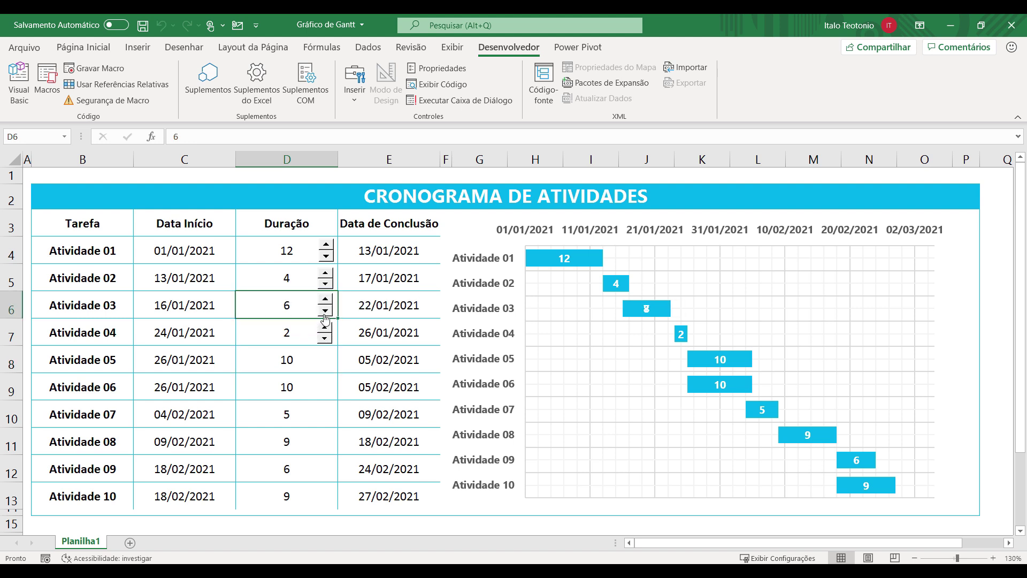
left_click(325, 300)
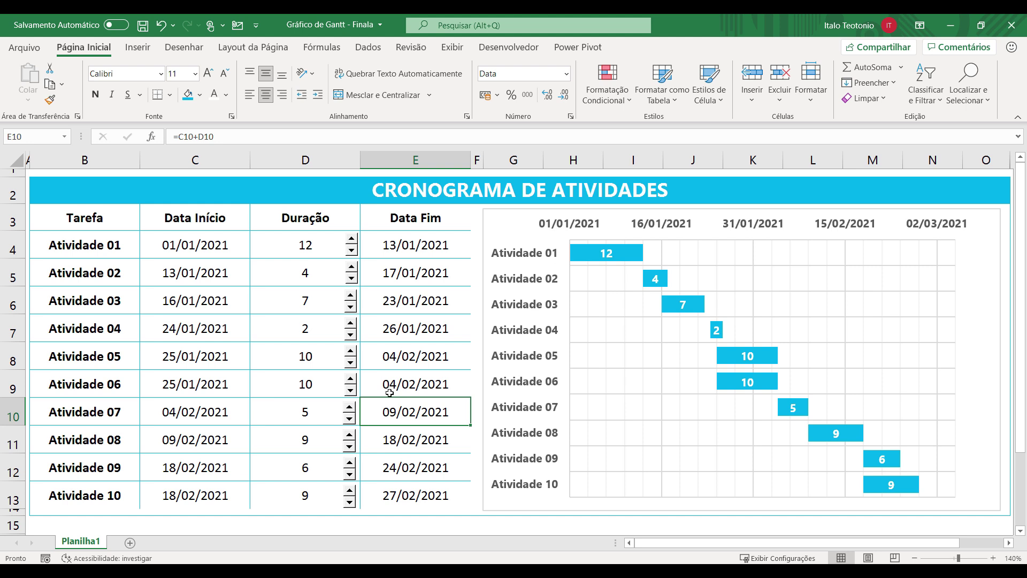
In the finished Gantt workbook, raise and lower the durations of Atividade 07 and Atividade 09 with their spin buttons
left_click(351, 407)
left_click(350, 420)
left_click(350, 462)
left_click(350, 474)
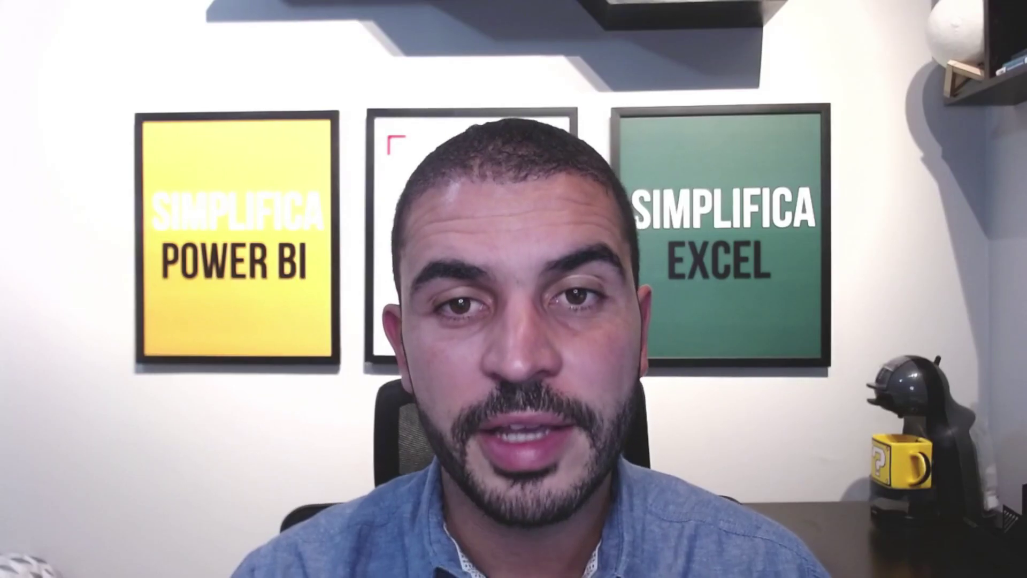